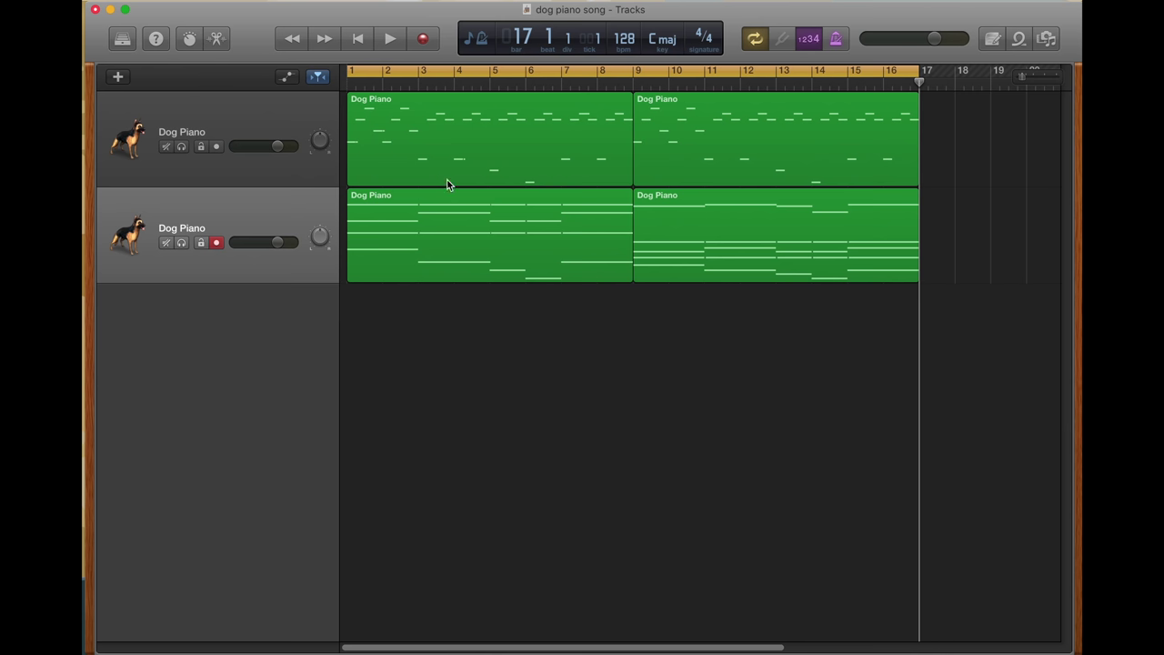
Step: Rename the first track Dog Piano Melody and the second track Dog Piano Chords
{"action": "left_click", "coordinate": [252, 110]}
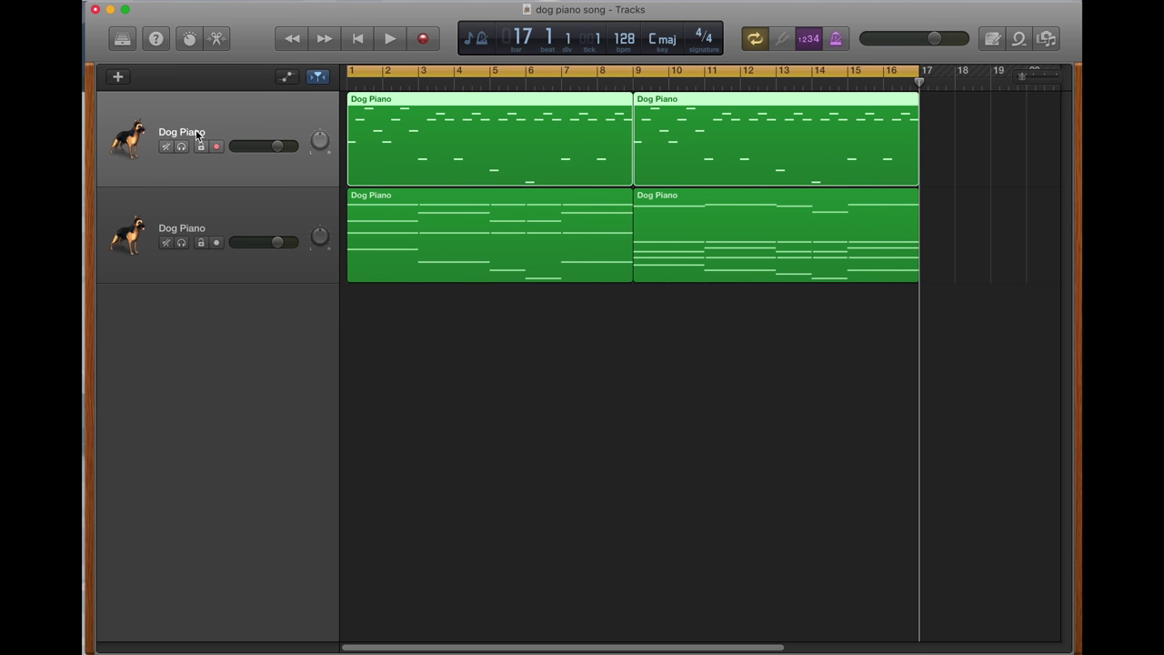
{"action": "double_click", "coordinate": [196, 135]}
{"action": "left_click", "coordinate": [242, 127]}
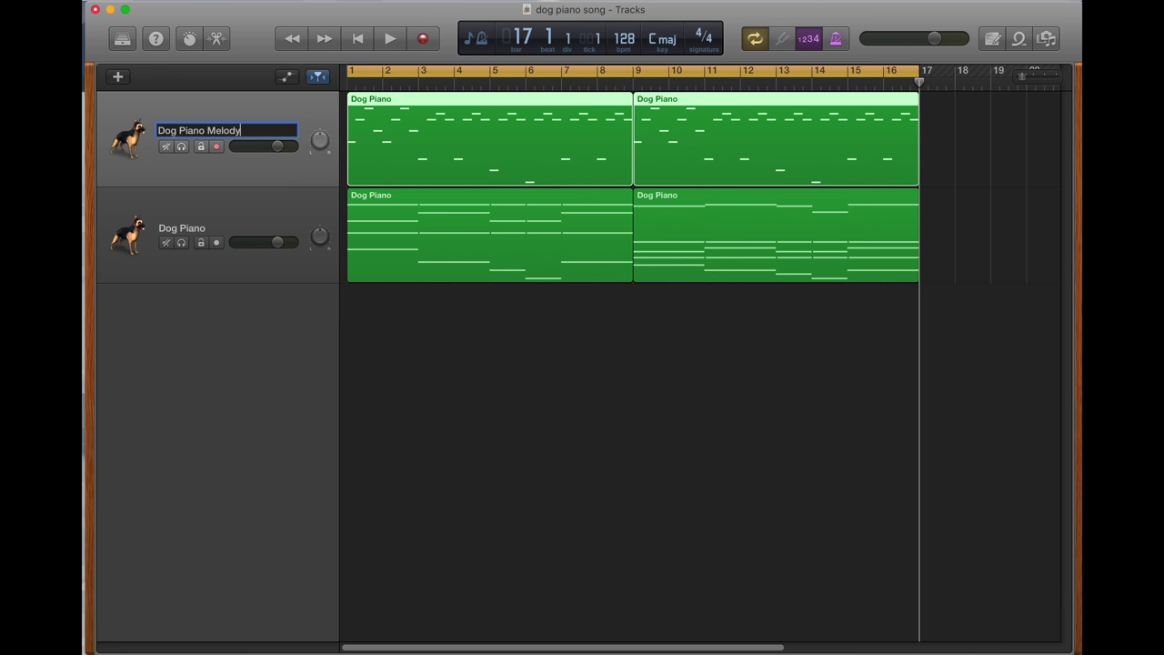
{"action": "key", "text": "Return"}
{"action": "double_click", "coordinate": [189, 229]}
{"action": "key", "text": "Right"}
{"action": "key", "text": "Return"}
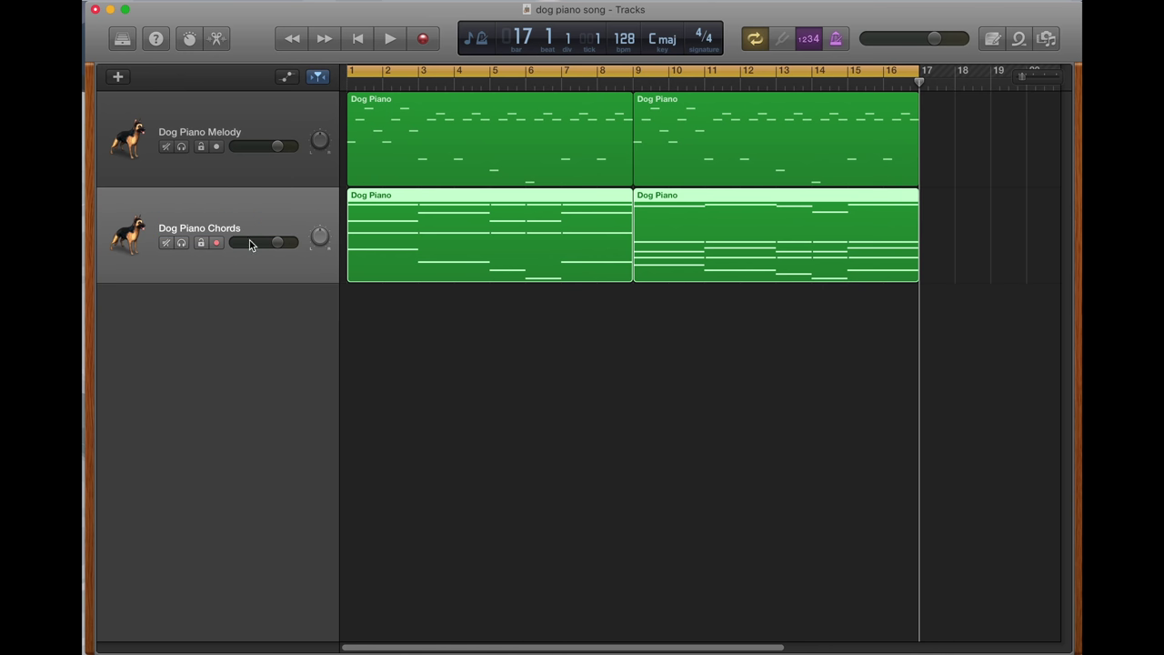
Step: Show the Smart Controls for the Dog Piano Melody track and enlarge their area to reveal all the knobs
{"action": "left_click", "coordinate": [220, 134]}
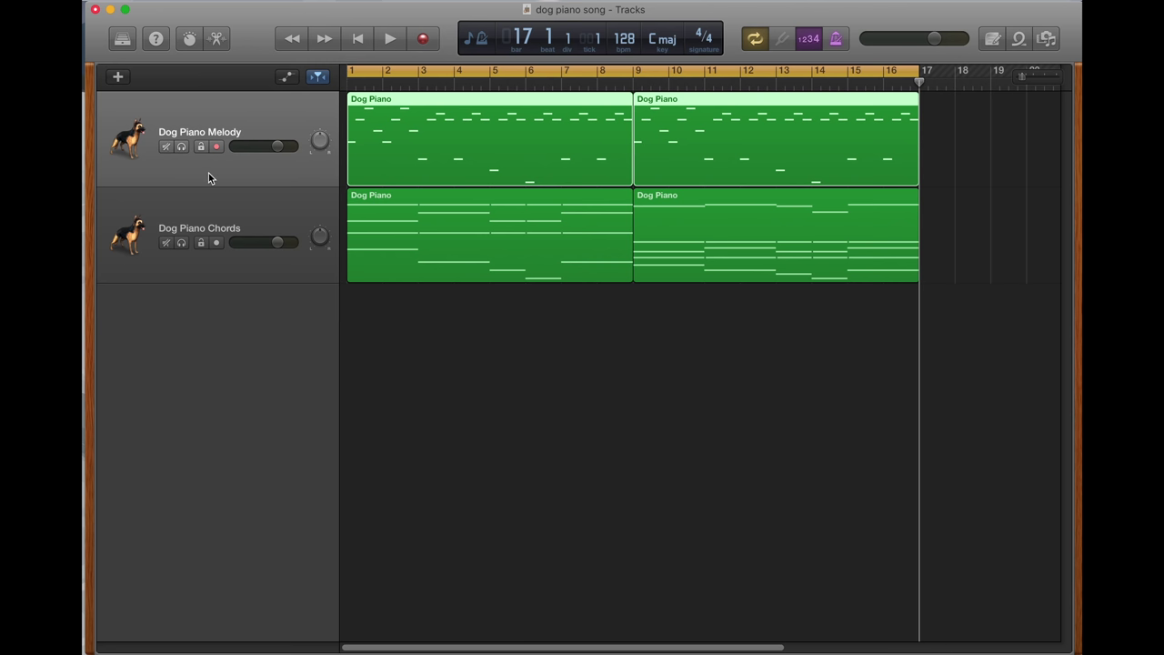
{"action": "left_click", "coordinate": [189, 38]}
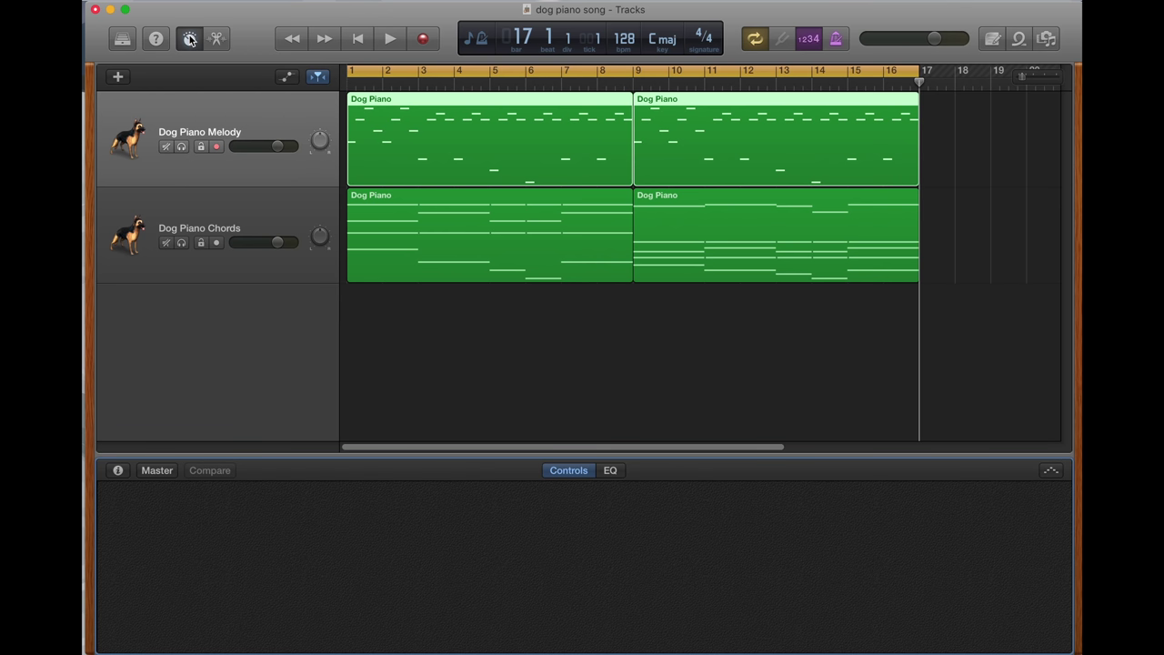
{"action": "left_click_drag", "start_coordinate": [423, 454], "coordinate": [430, 372]}
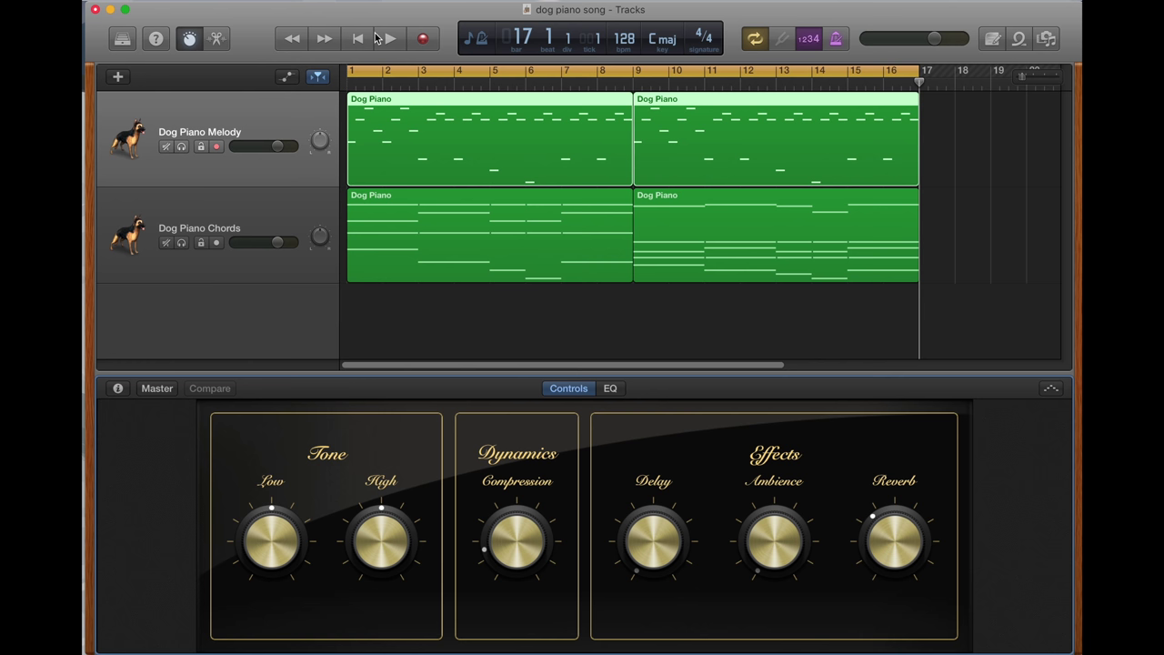
Step: Solo the Dog Piano Melody track, play through it, and return the playhead to the beginning
{"action": "left_click", "coordinate": [182, 148]}
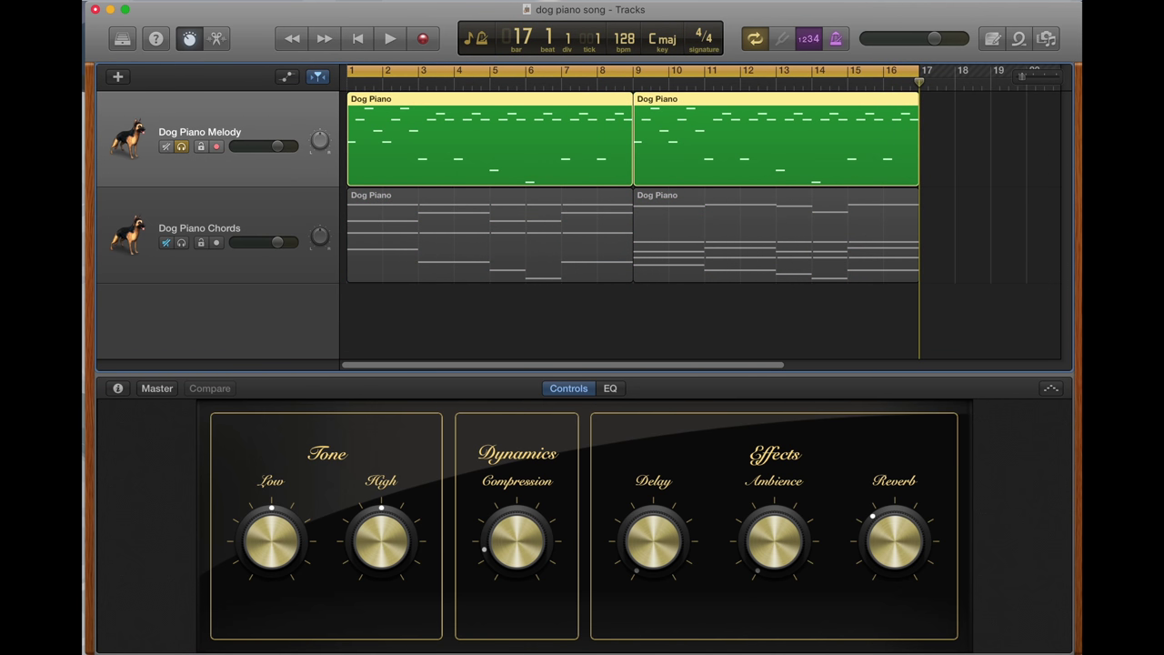
{"action": "key", "text": "space"}
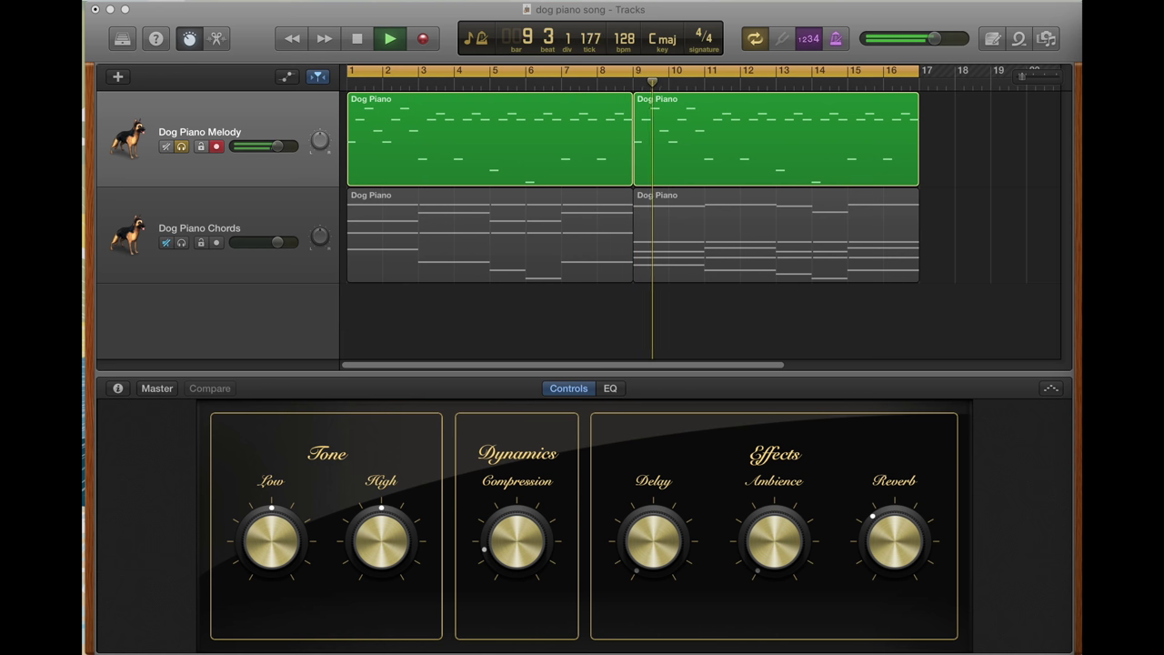
{"action": "left_click", "coordinate": [1012, 303]}
{"action": "key", "text": "space"}
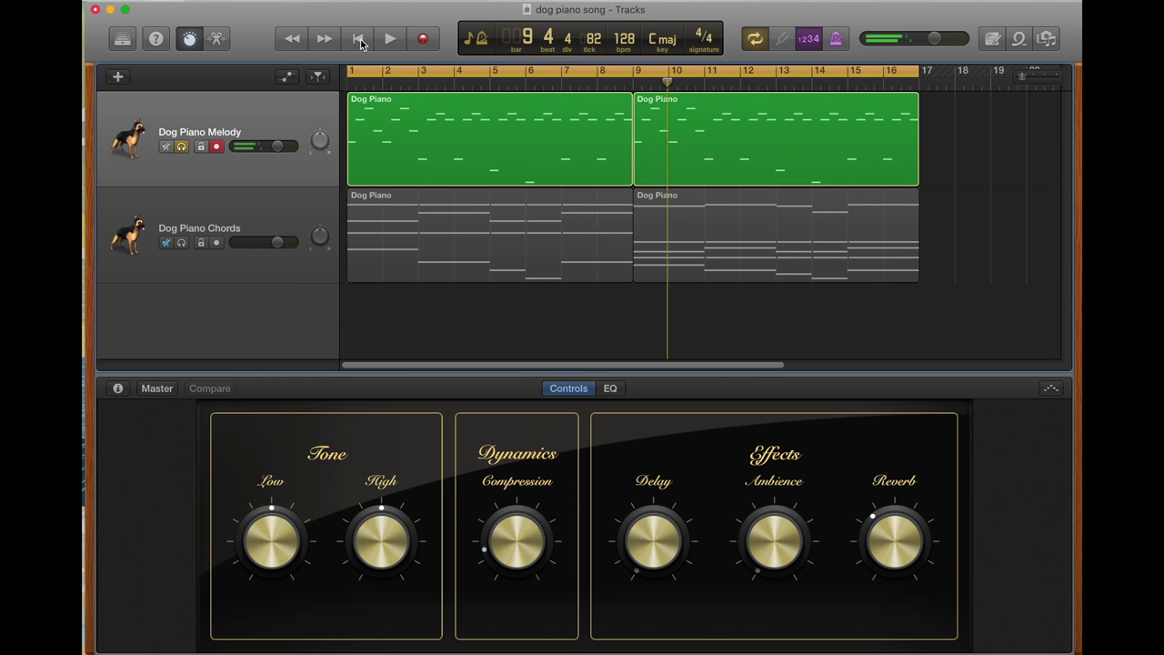
{"action": "left_click", "coordinate": [359, 41]}
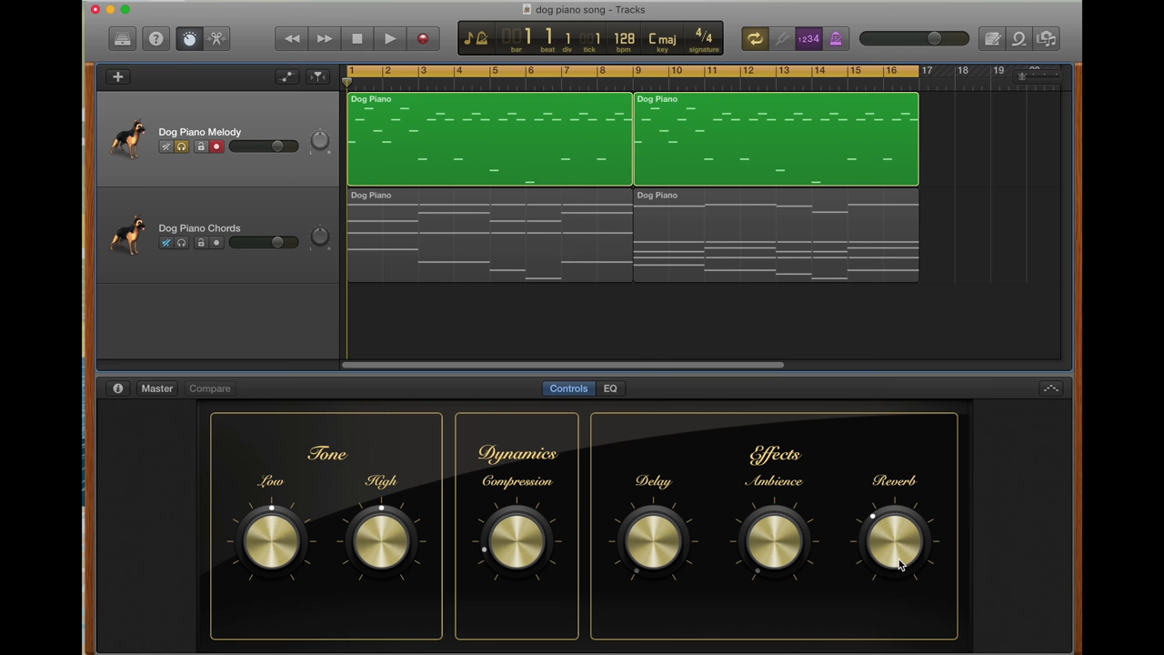
Step: Raise the melody's Reverb to about the two o'clock position and its Ambience to twelve o'clock
{"action": "left_click_drag", "start_coordinate": [900, 565], "coordinate": [879, 489]}
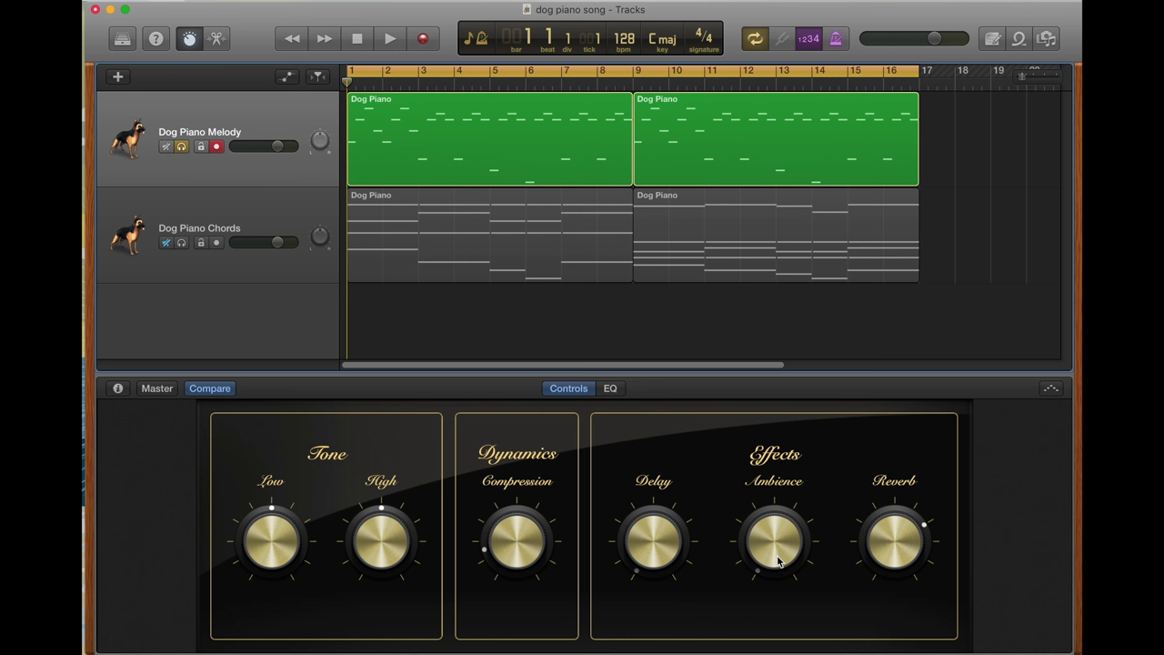
{"action": "left_click_drag", "start_coordinate": [778, 572], "coordinate": [755, 453]}
{"action": "left_click", "coordinate": [760, 536]}
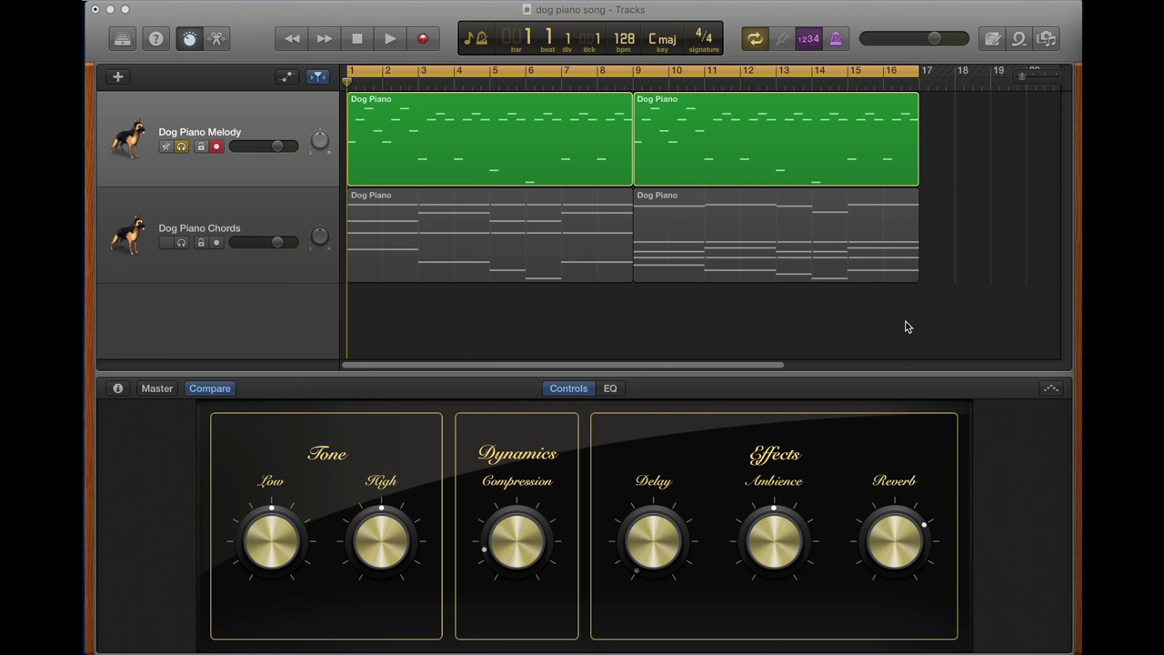
Step: Play the soloed melody from the beginning to hear the added reverb and ambience, and stop playback
{"action": "key", "text": "space"}
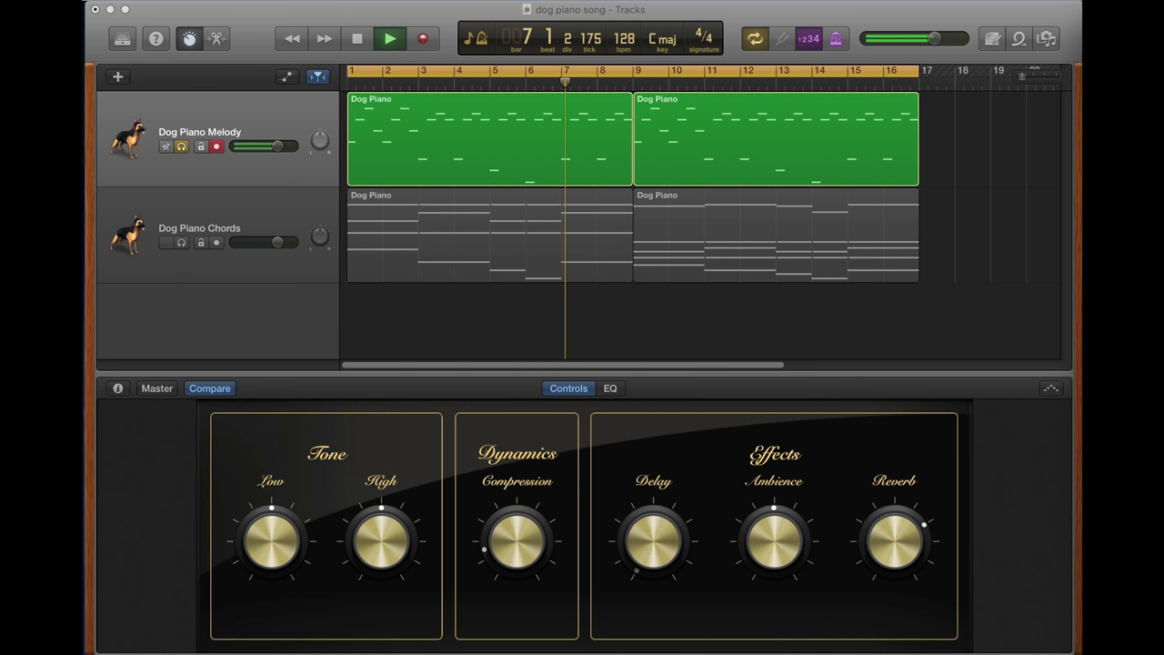
{"action": "left_click", "coordinate": [999, 318]}
{"action": "key", "text": "space"}
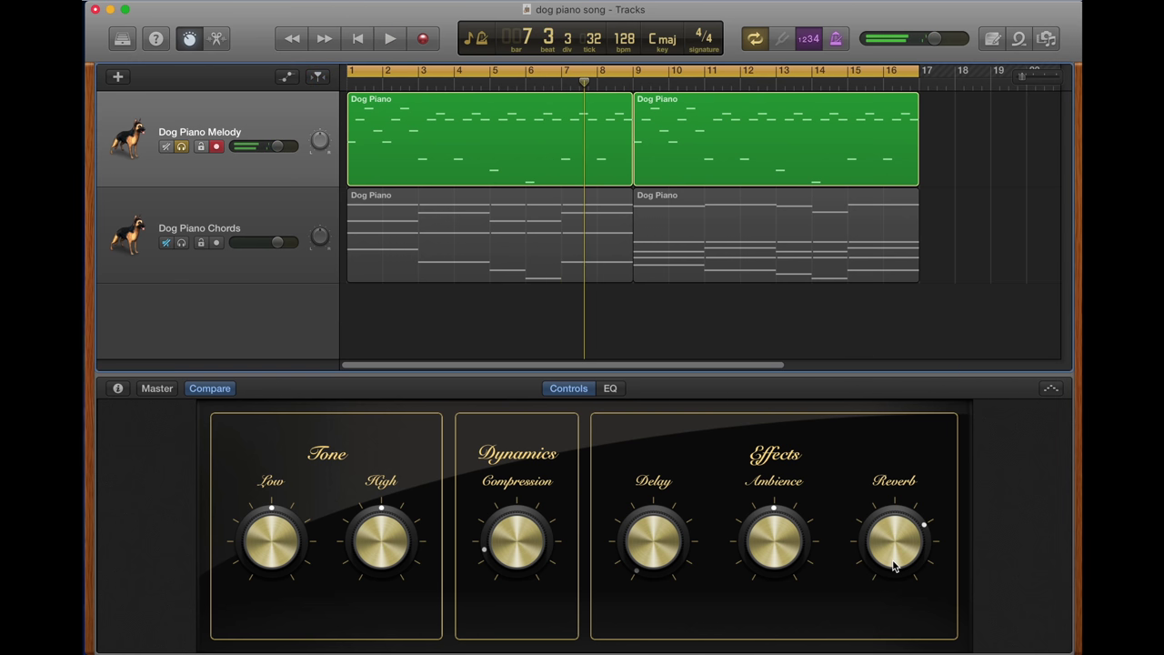
Step: Fine-tune the melody's Reverb to about the three o'clock position while listening from the beginning, and rewind to the start
{"action": "left_click_drag", "start_coordinate": [894, 565], "coordinate": [887, 528]}
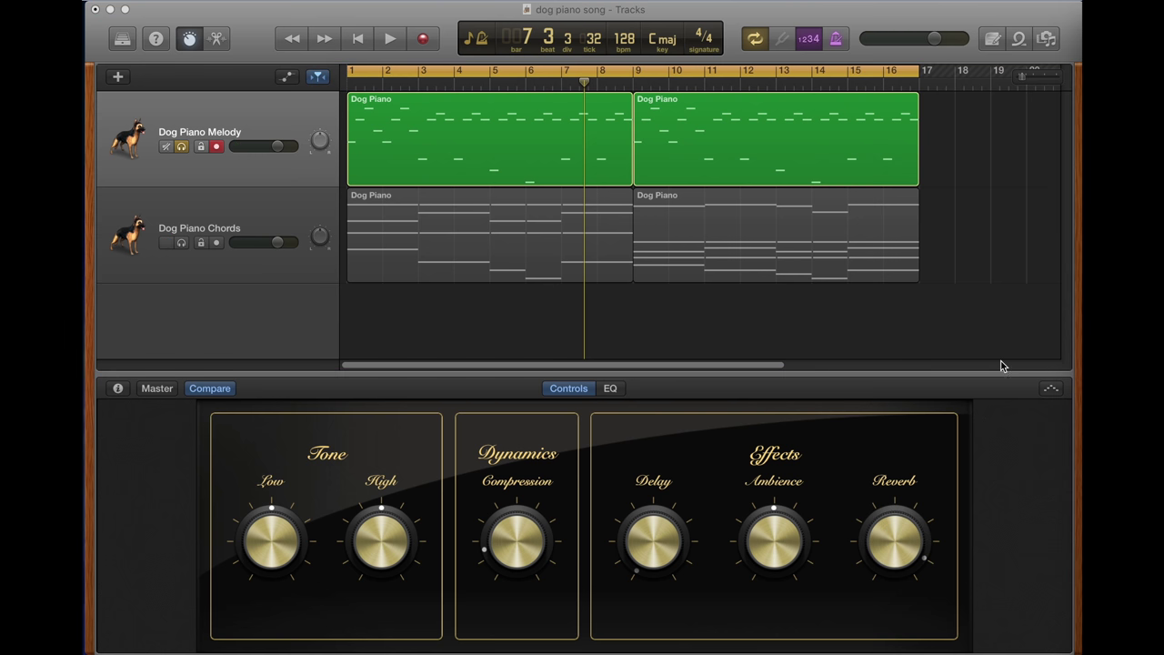
{"action": "key", "text": "Return"}
{"action": "key", "text": "space"}
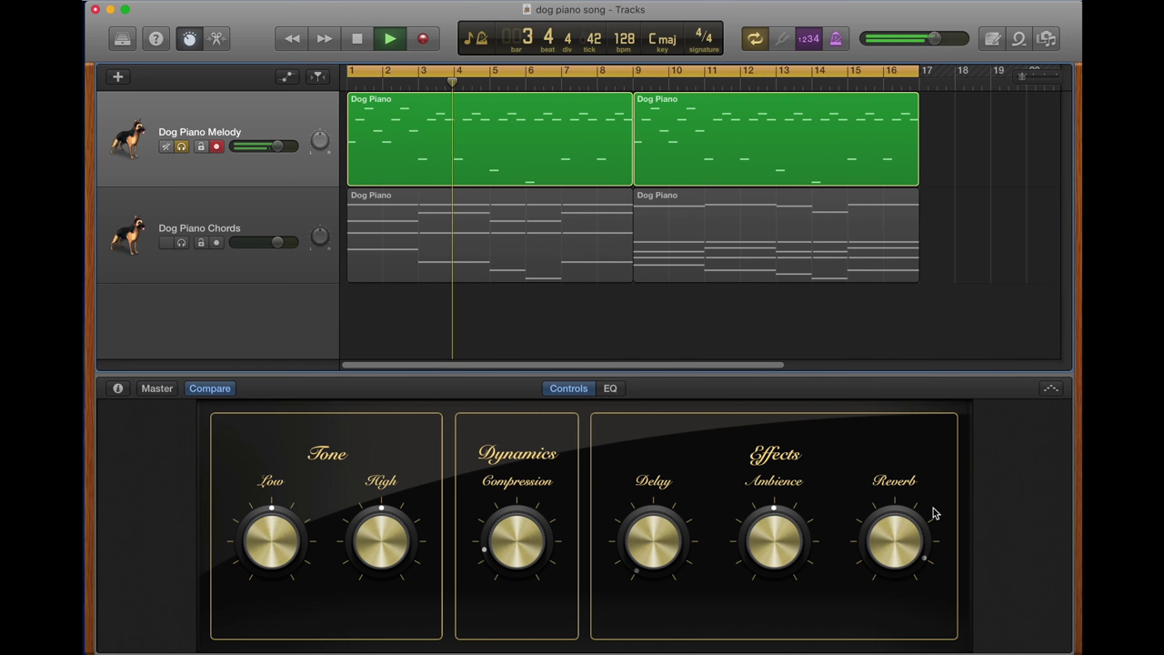
{"action": "left_click_drag", "start_coordinate": [933, 508], "coordinate": [896, 544]}
{"action": "key", "text": "super+f"}
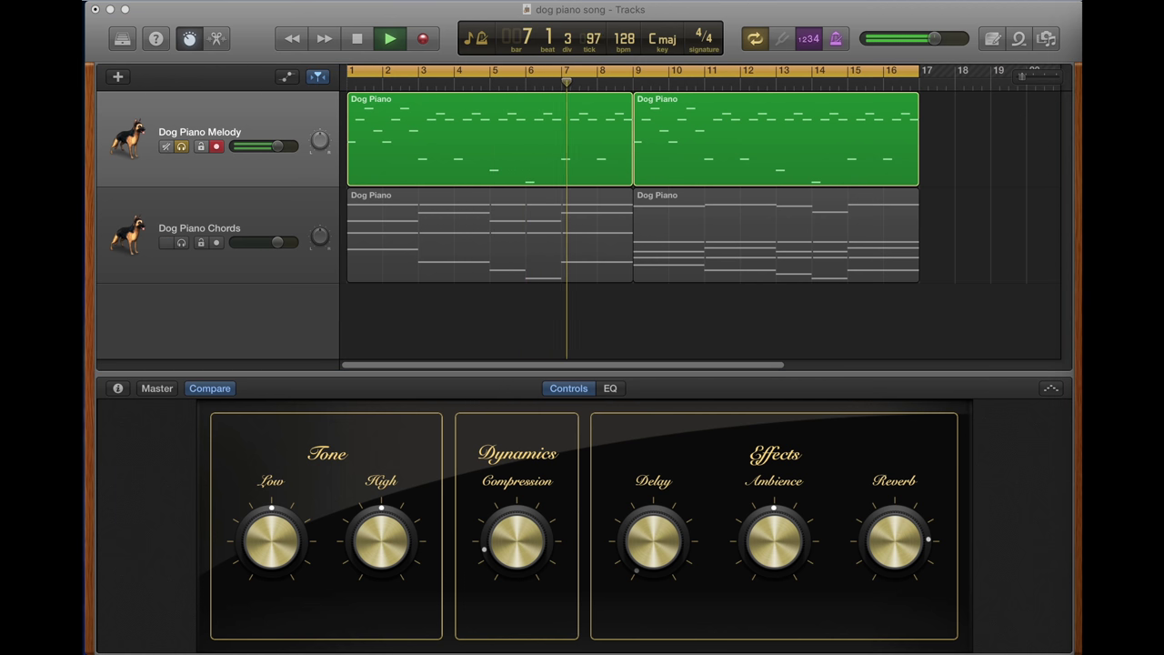
{"action": "left_click", "coordinate": [1020, 472]}
{"action": "key", "text": "space"}
{"action": "left_click", "coordinate": [359, 42]}
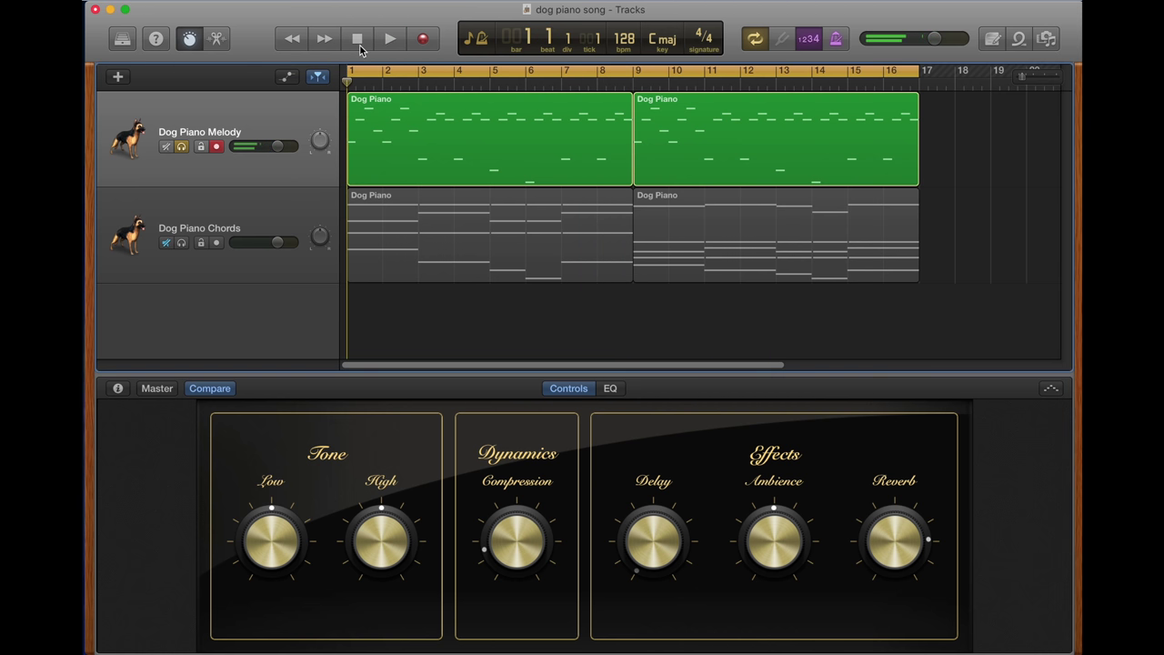
Step: Turn off solo on the Dog Piano Melody track and play both tracks together from the beginning
{"action": "left_click", "coordinate": [181, 147]}
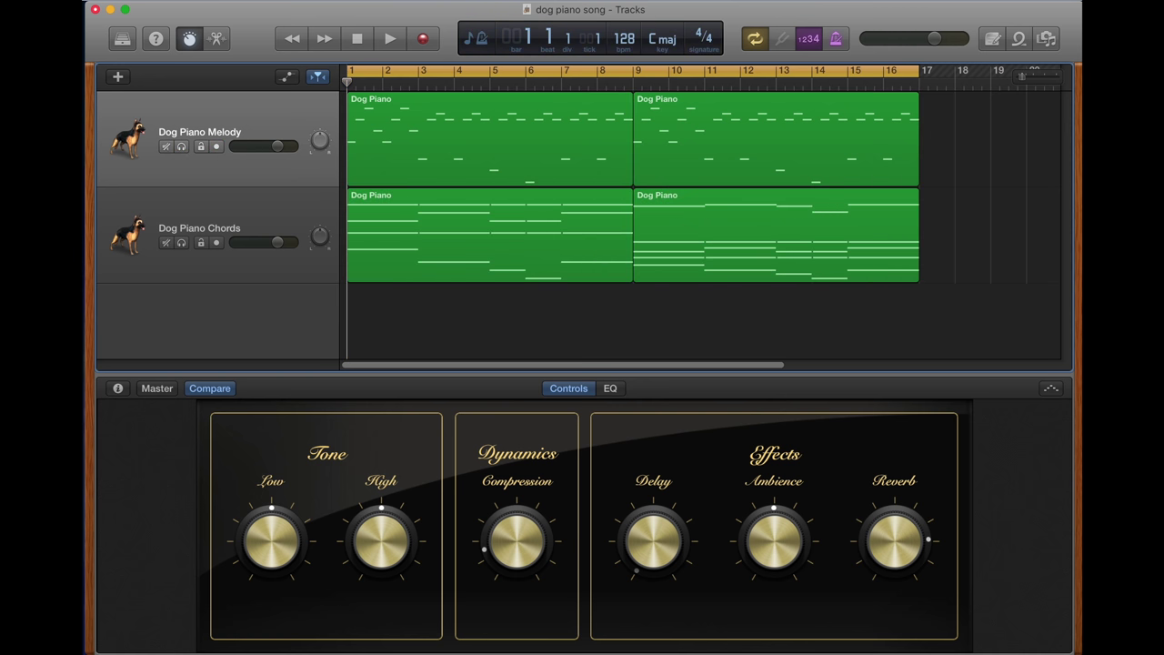
{"action": "key", "text": "space"}
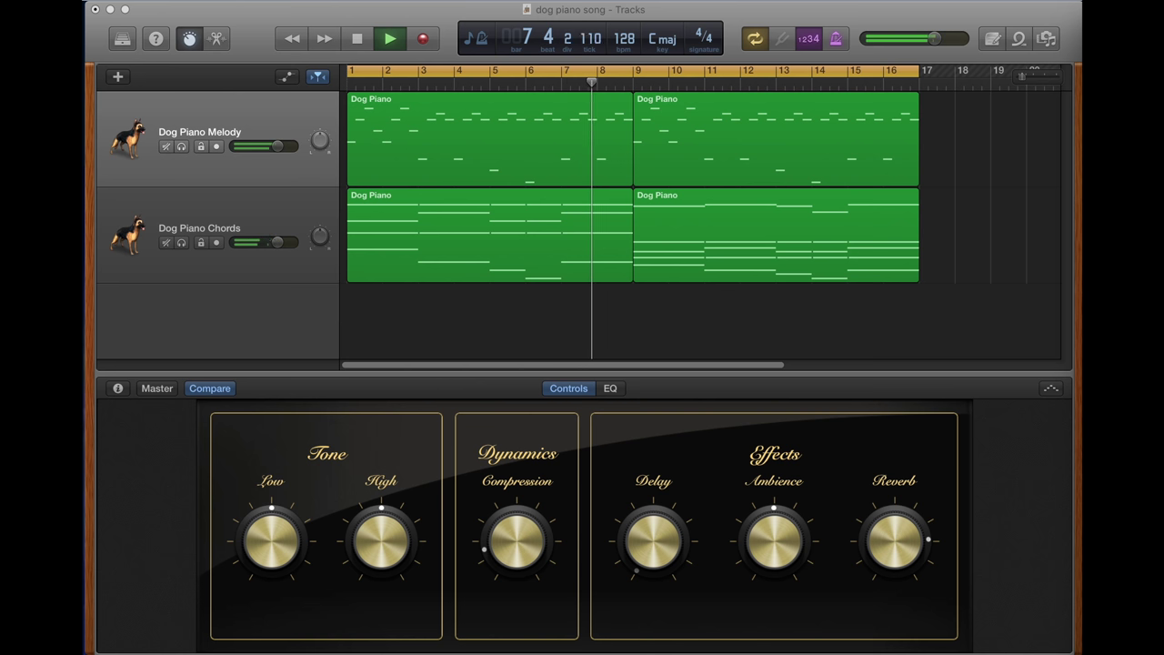
{"action": "left_click", "coordinate": [805, 306]}
{"action": "key", "text": "space"}
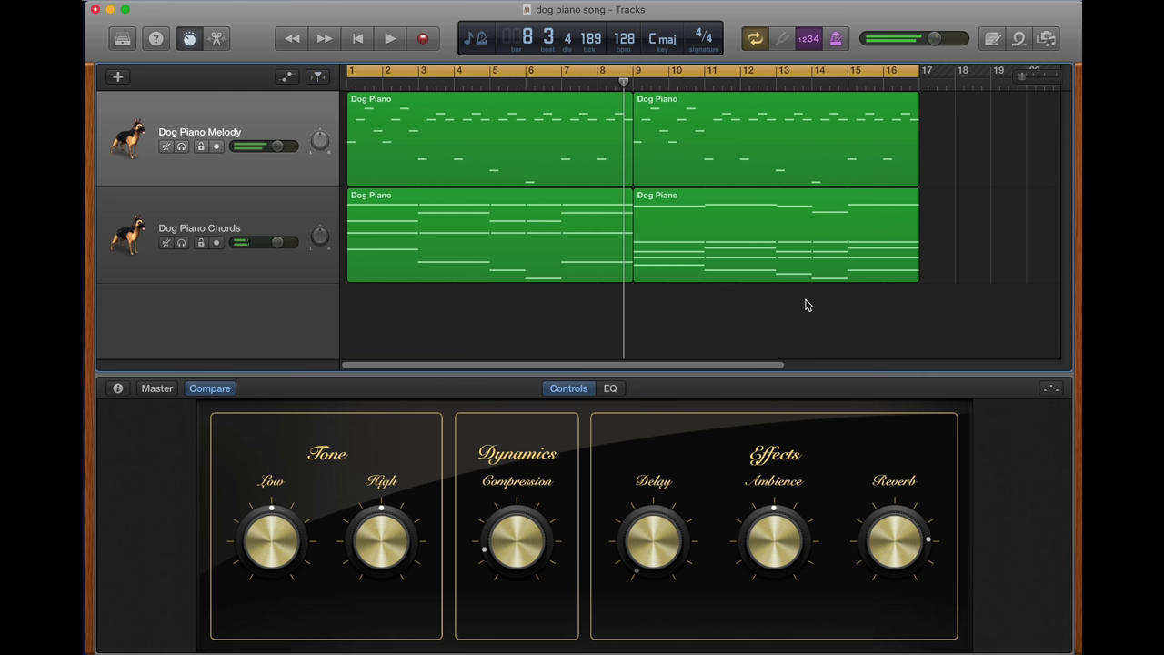
Step: On the Dog Piano Chords track, raise Reverb to about the three o'clock position and Ambience to twelve o'clock
{"action": "left_click", "coordinate": [255, 214]}
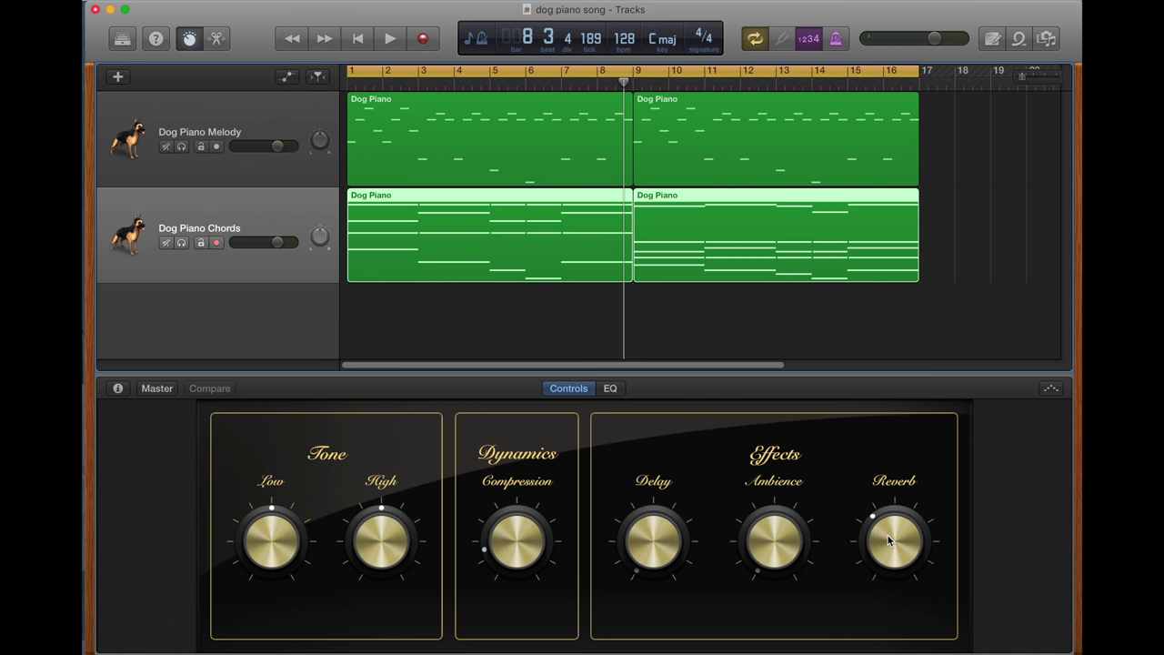
{"action": "left_click", "coordinate": [907, 556]}
{"action": "left_click_drag", "start_coordinate": [907, 556], "coordinate": [871, 476]}
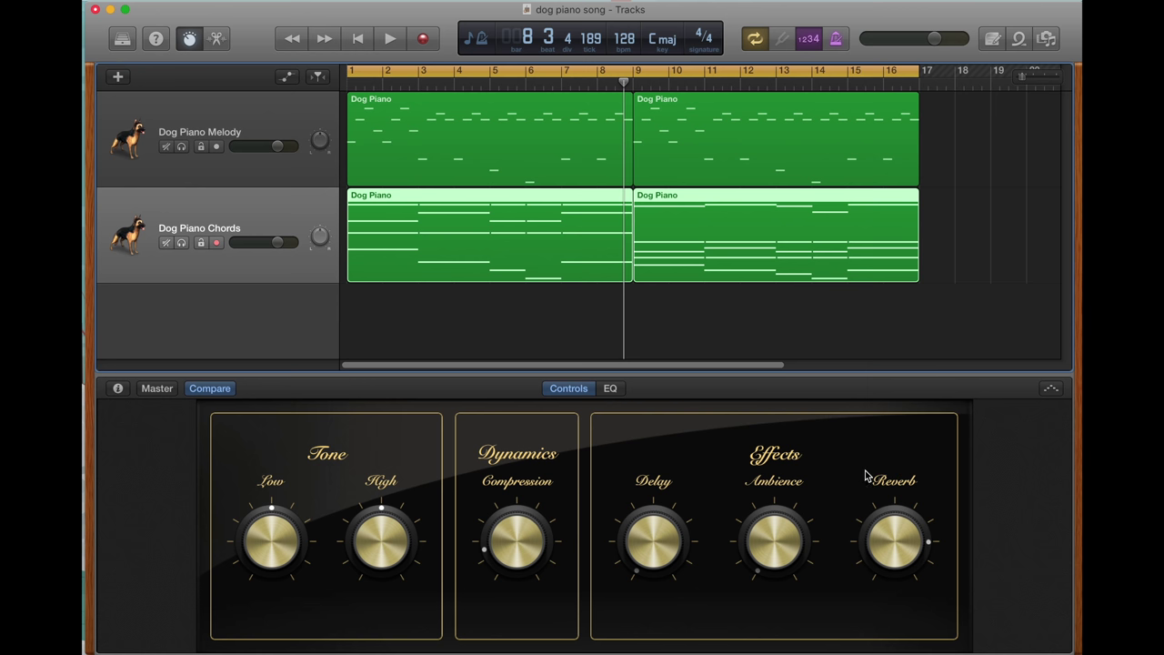
{"action": "left_click_drag", "start_coordinate": [793, 576], "coordinate": [730, 482]}
Step: Play both tracks from the beginning to check the chord effects, and return the playhead to the start
{"action": "key", "text": "Return"}
{"action": "key", "text": "space"}
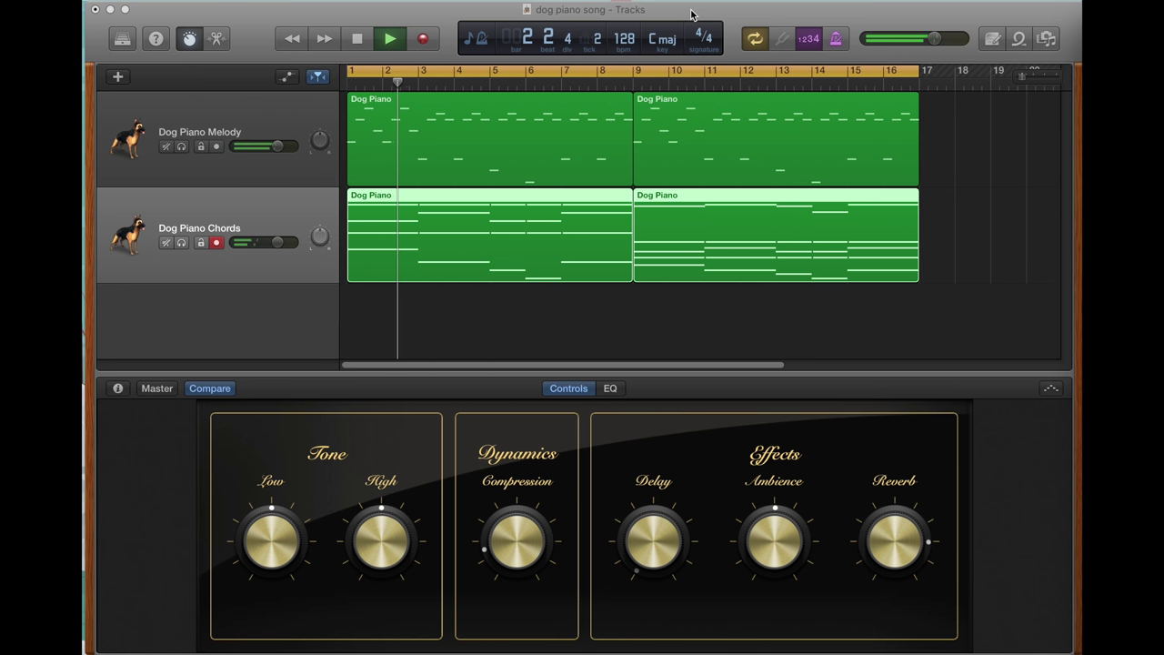
{"action": "left_click", "coordinate": [404, 35]}
{"action": "left_click", "coordinate": [405, 35]}
{"action": "left_click", "coordinate": [358, 39]}
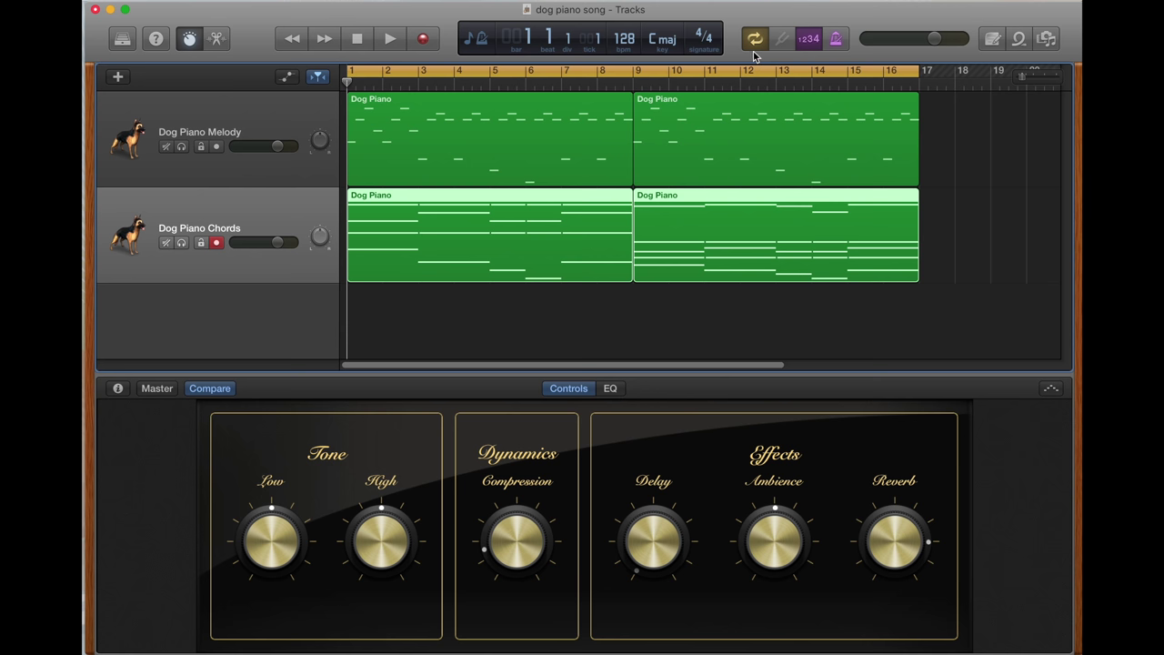
Step: Close the Smart Controls and add a new Drummer track to the song
{"action": "left_click", "coordinate": [190, 40]}
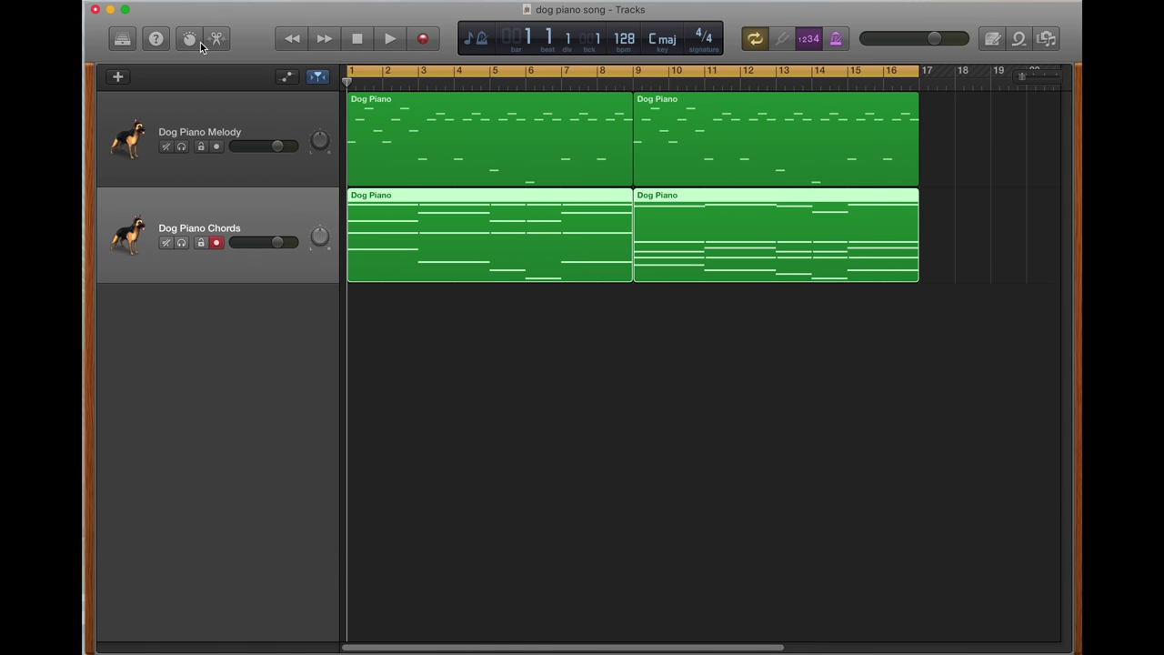
{"action": "left_click", "coordinate": [118, 78]}
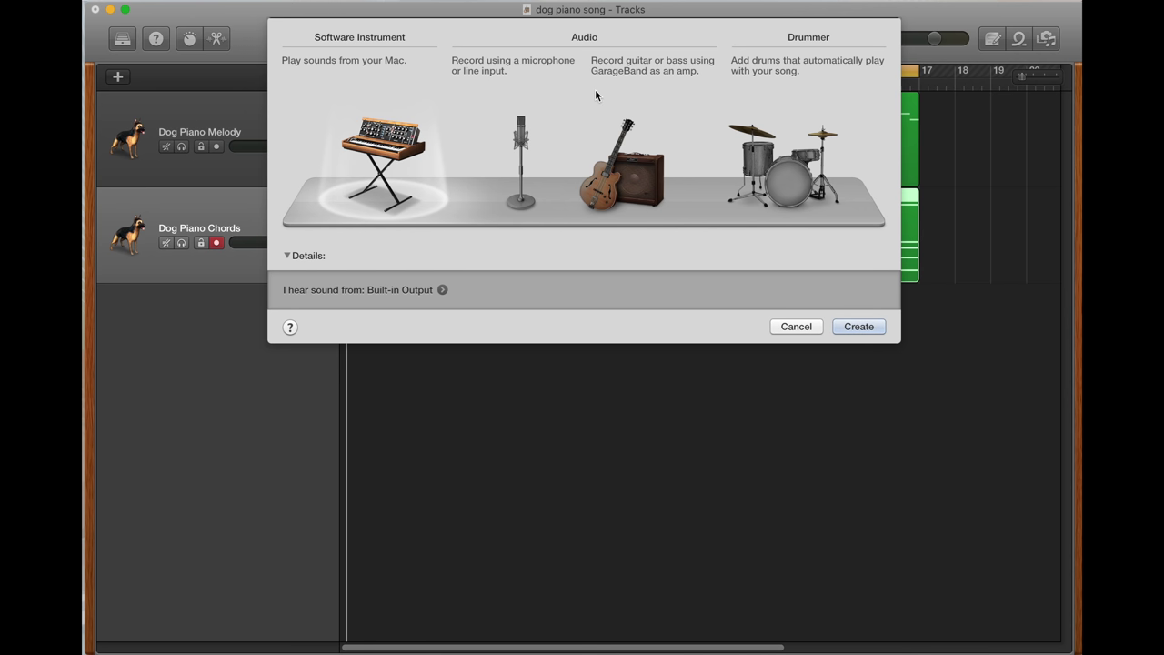
{"action": "left_click", "coordinate": [749, 158]}
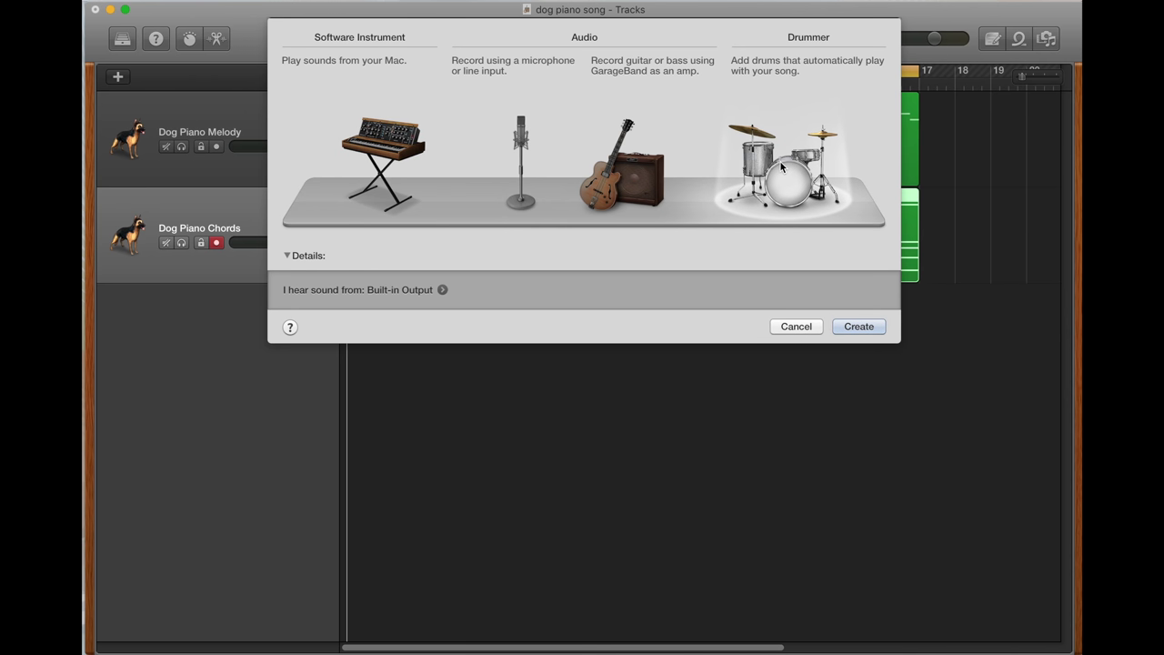
{"action": "key", "text": "Return"}
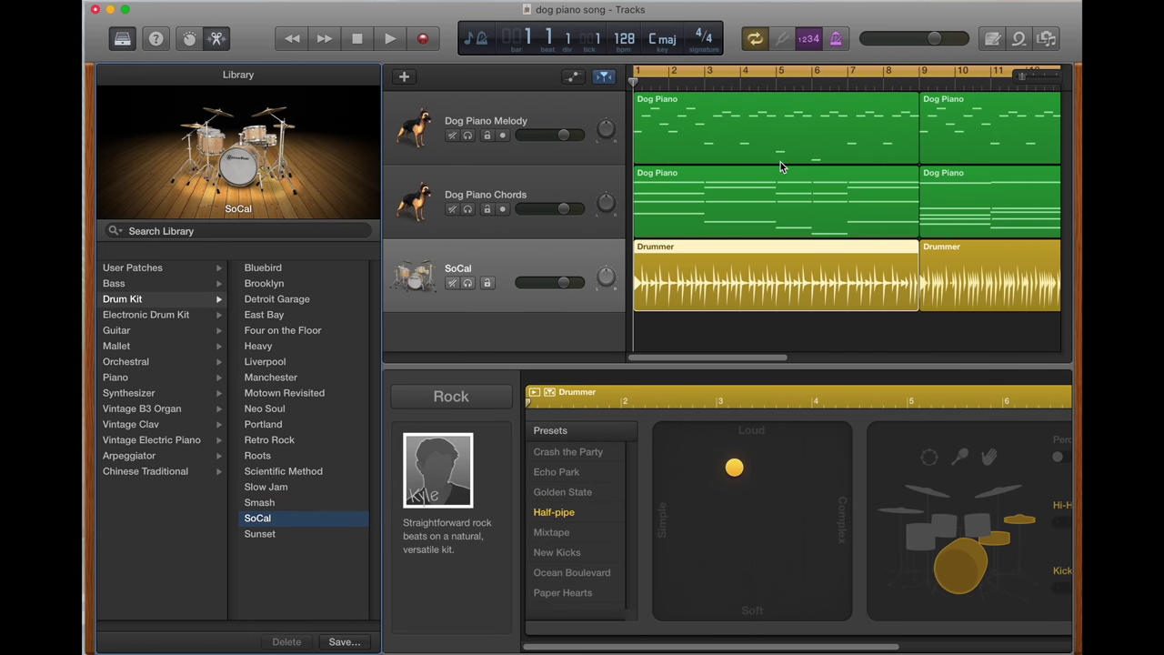
Step: Delete both Drummer regions from the SoCal track and hide the Library
{"action": "scroll", "coordinate": [630, 253], "scroll_direction": "right", "scroll_amount": 2}
{"action": "scroll", "coordinate": [802, 251], "scroll_direction": "right", "scroll_amount": 10}
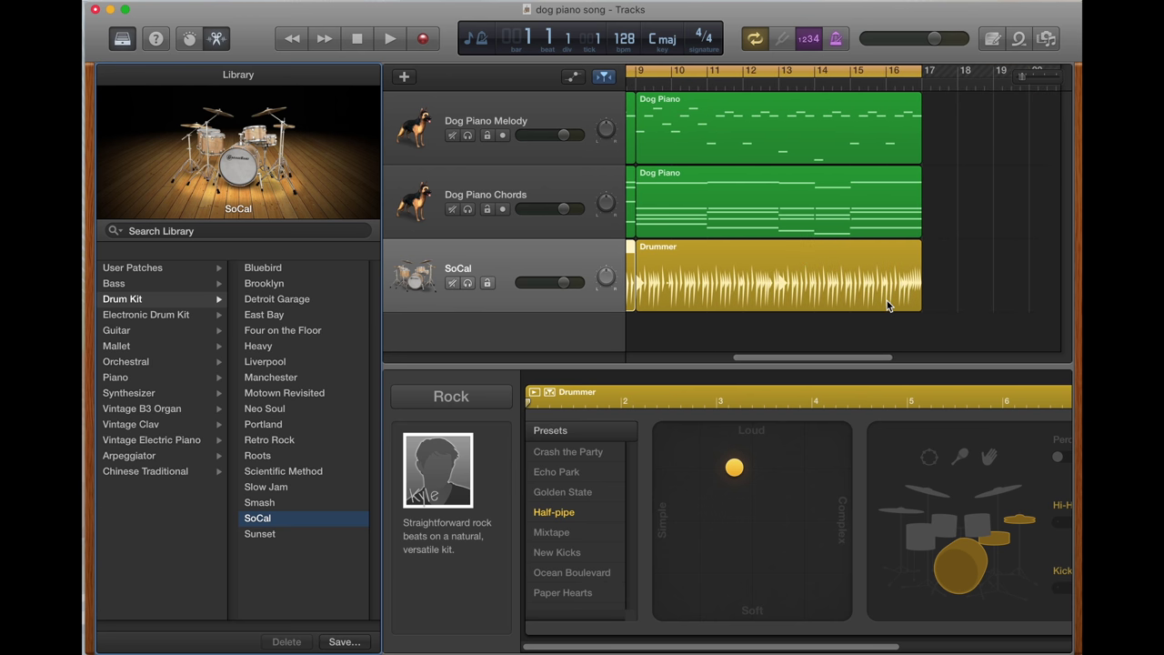
{"action": "scroll", "coordinate": [886, 306], "scroll_direction": "left", "scroll_amount": 3}
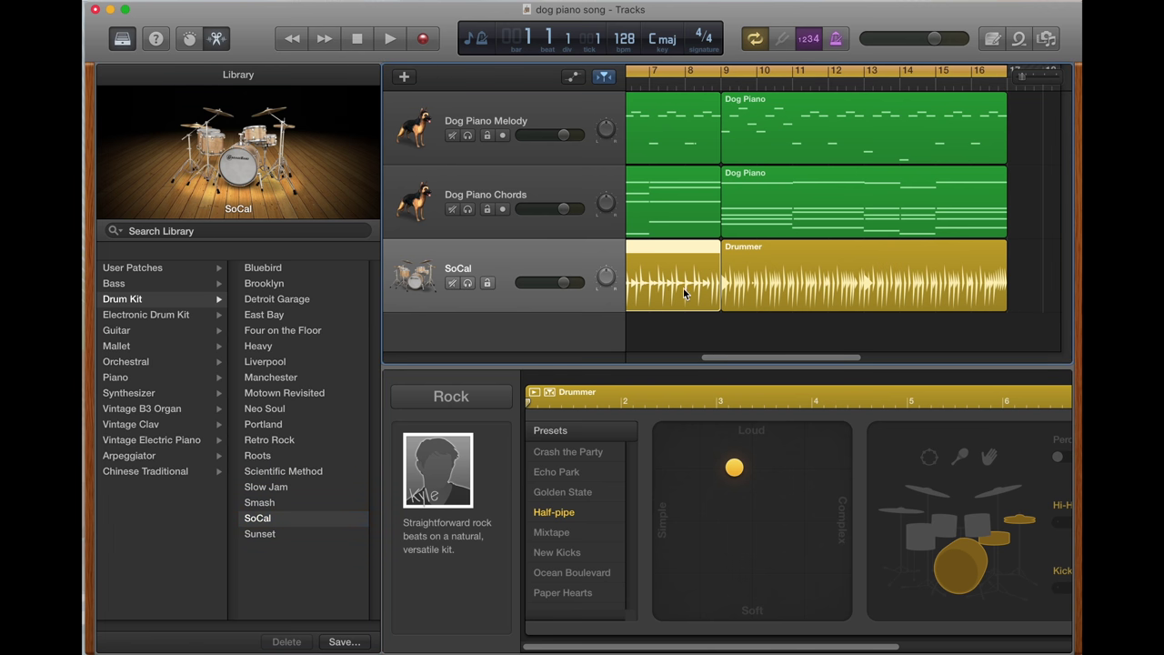
{"action": "left_click", "coordinate": [771, 285]}
{"action": "left_click", "coordinate": [688, 279], "text": "shift"}
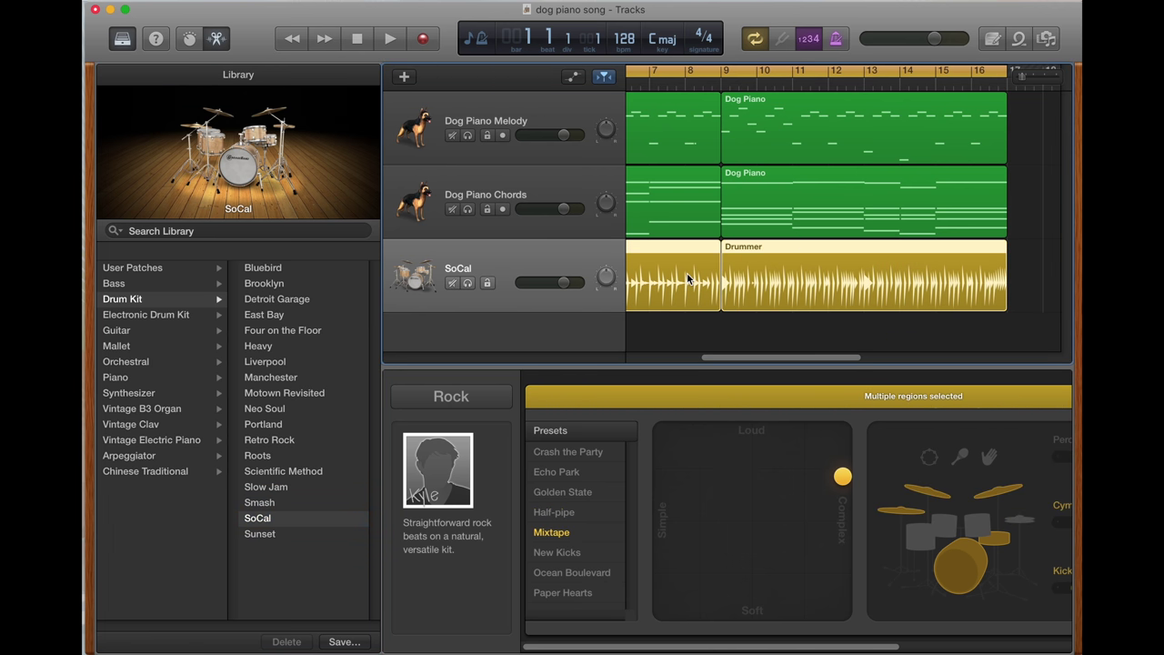
{"action": "key", "text": "Delete"}
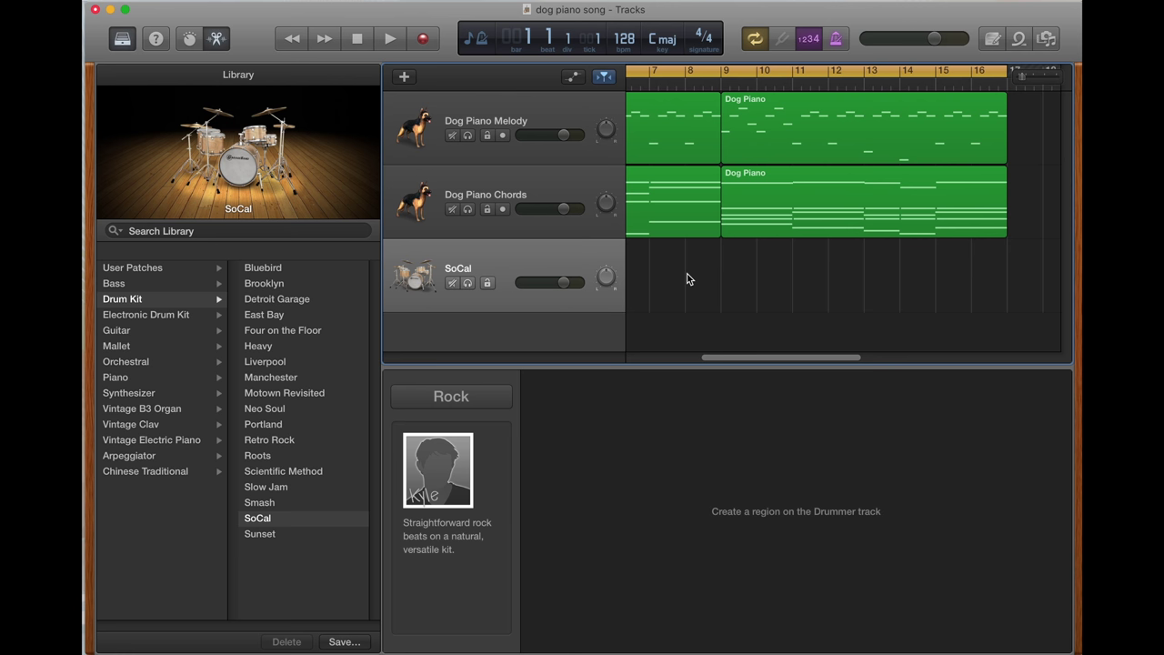
{"action": "left_click", "coordinate": [123, 39]}
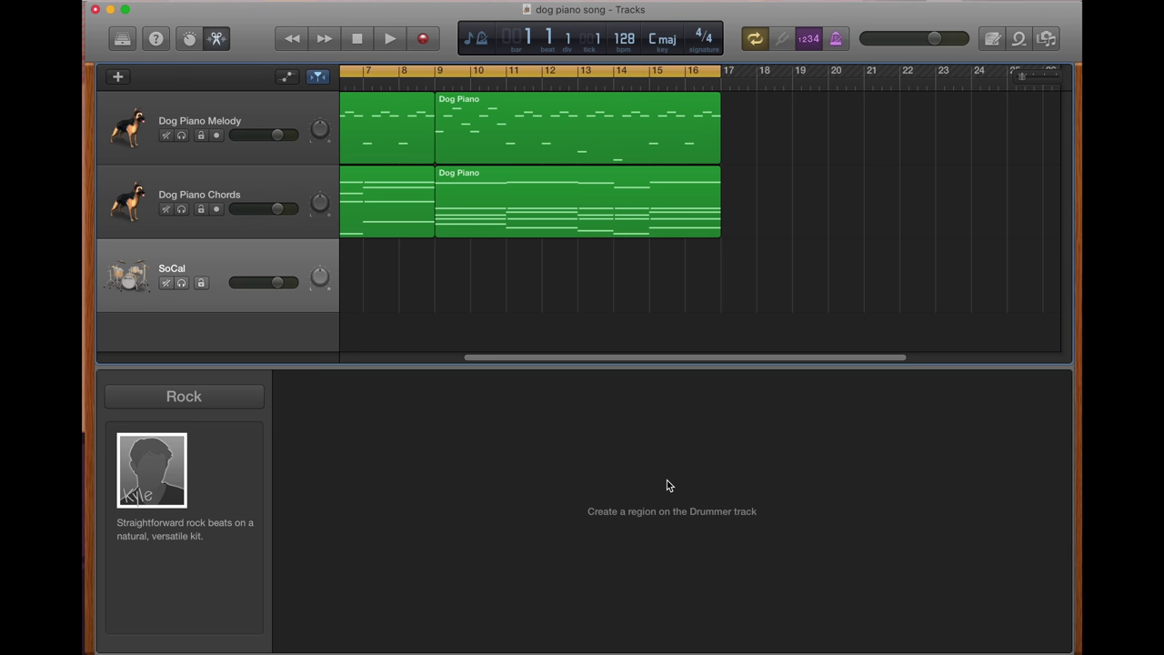
{"action": "scroll", "coordinate": [637, 253], "scroll_direction": "left", "scroll_amount": 5}
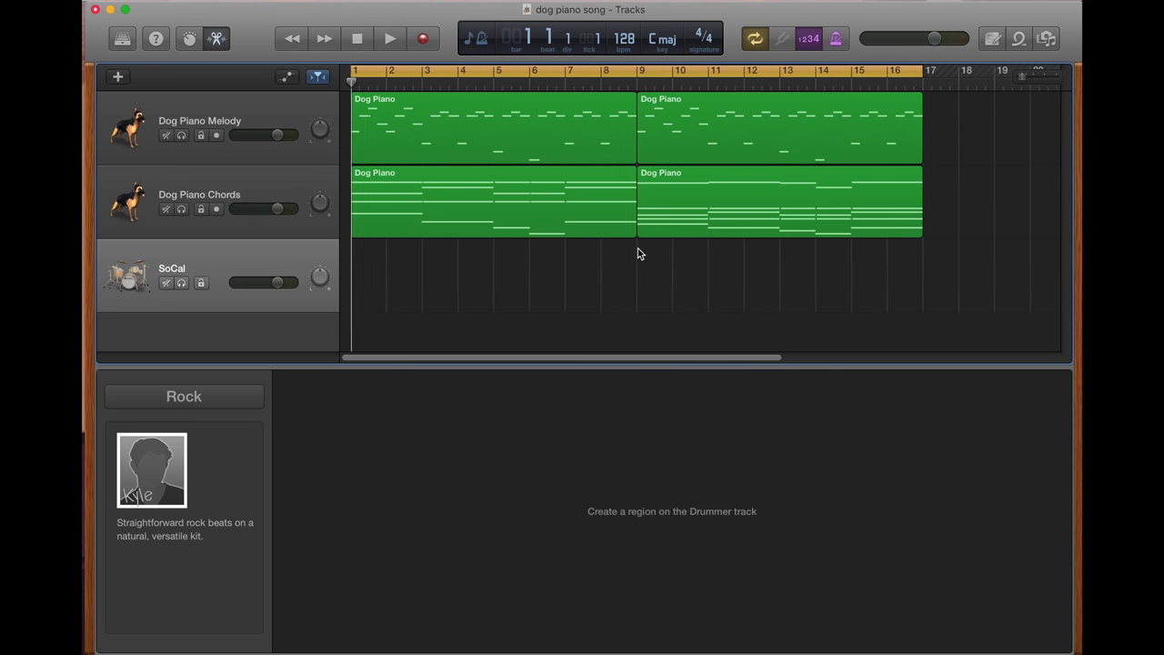
Step: Create a Drummer region on the SoCal track starting at bar 1
{"action": "left_click", "coordinate": [367, 269], "text": "super"}
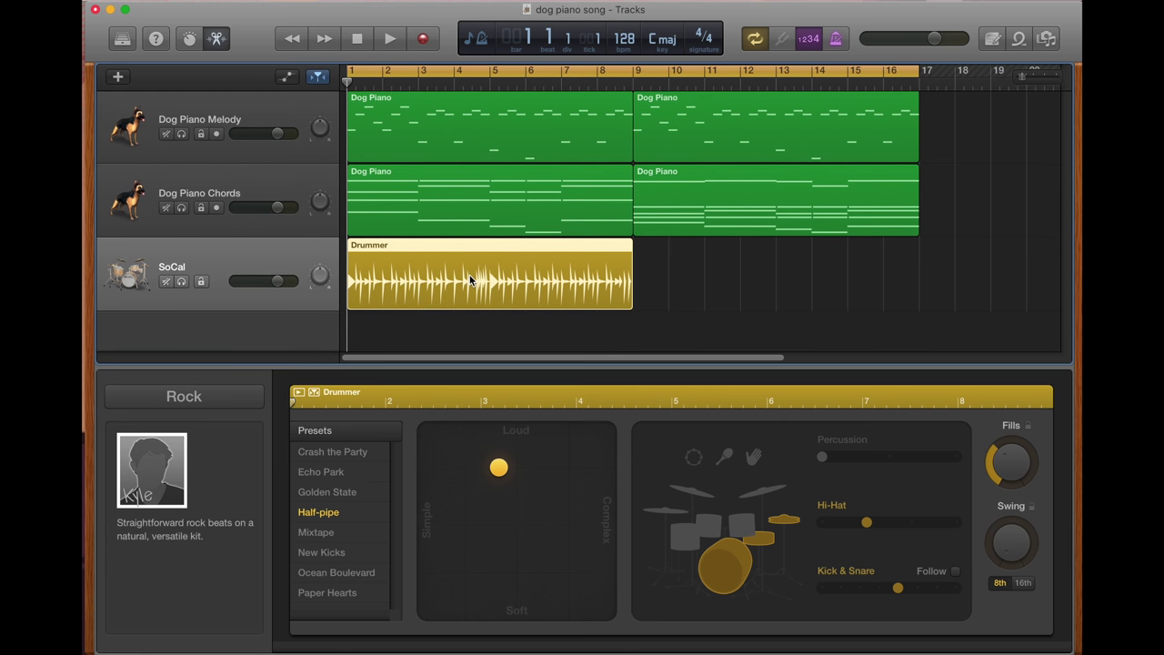
{"action": "scroll", "coordinate": [469, 275], "scroll_direction": "down", "scroll_amount": 1}
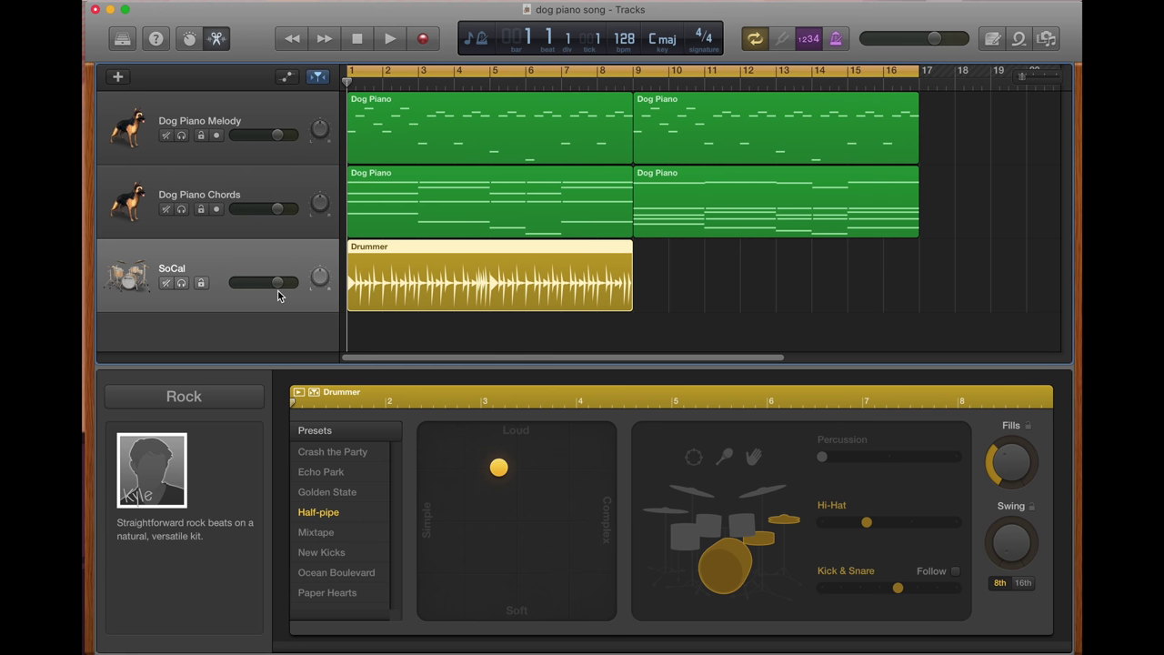
Step: Examine the available drummer genres and the descriptions of the Rock drummers, keeping Kyle as the drummer
{"action": "left_click", "coordinate": [189, 399]}
{"action": "left_click", "coordinate": [189, 397]}
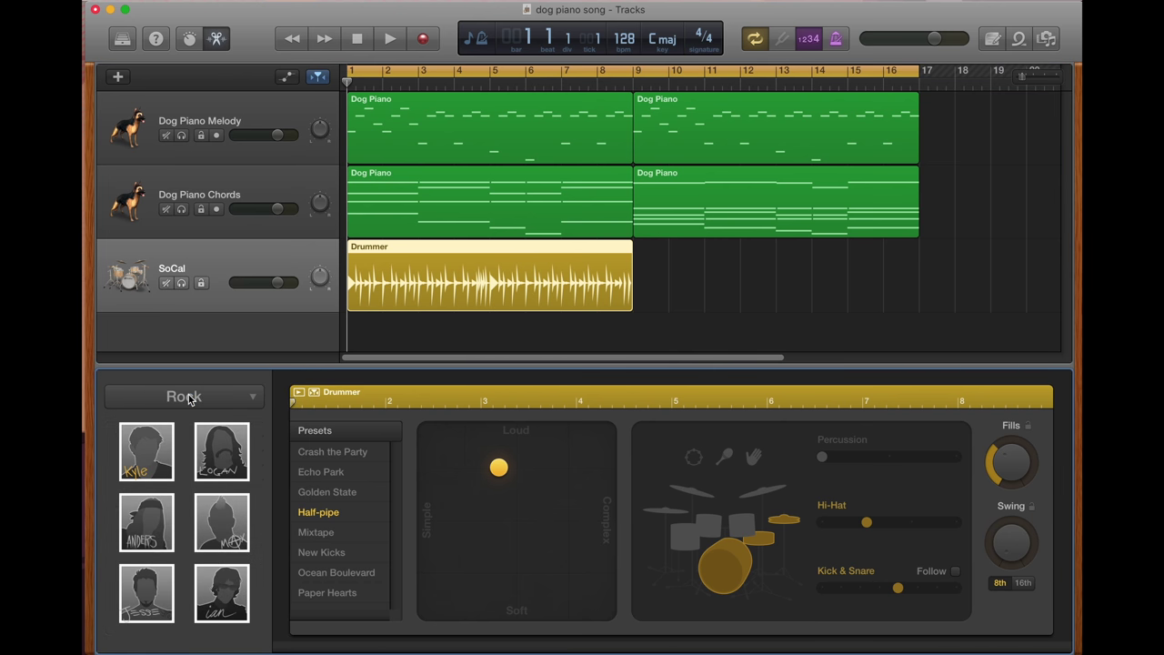
{"action": "left_click", "coordinate": [245, 397]}
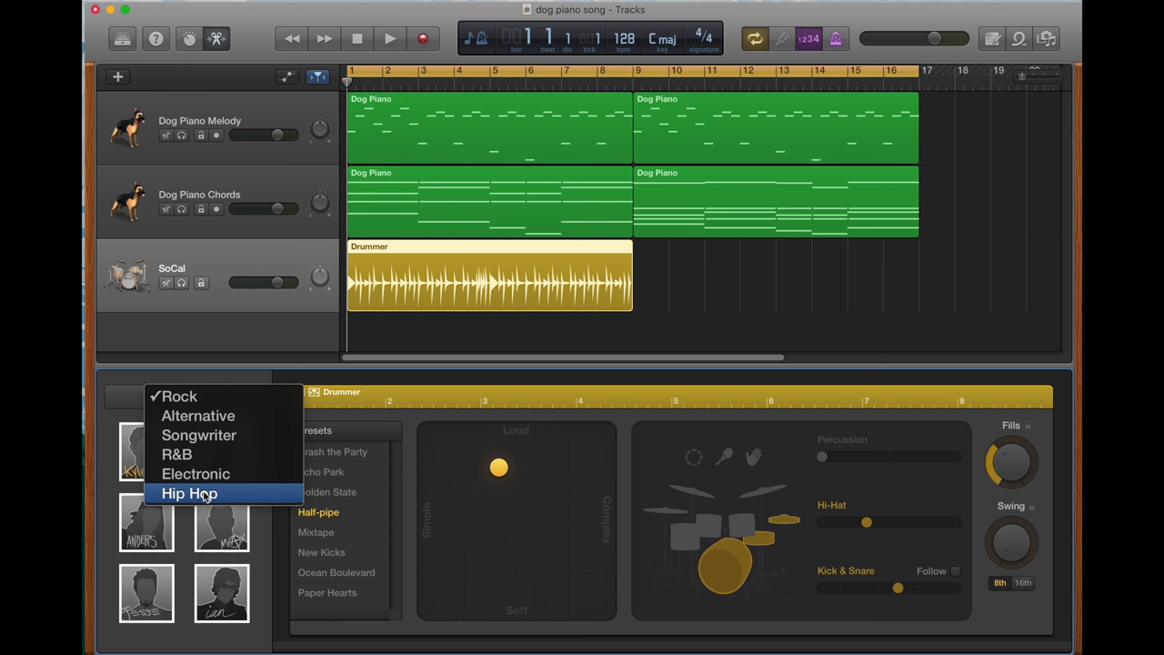
{"action": "left_click", "coordinate": [185, 398]}
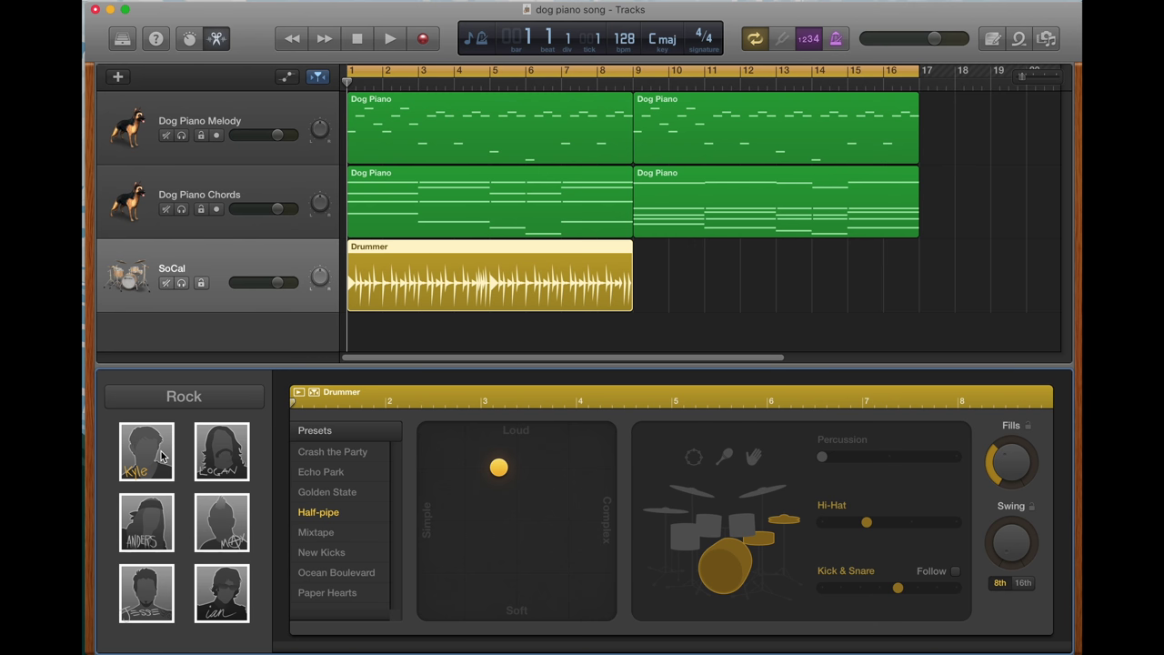
{"action": "mouse_move", "coordinate": [162, 454]}
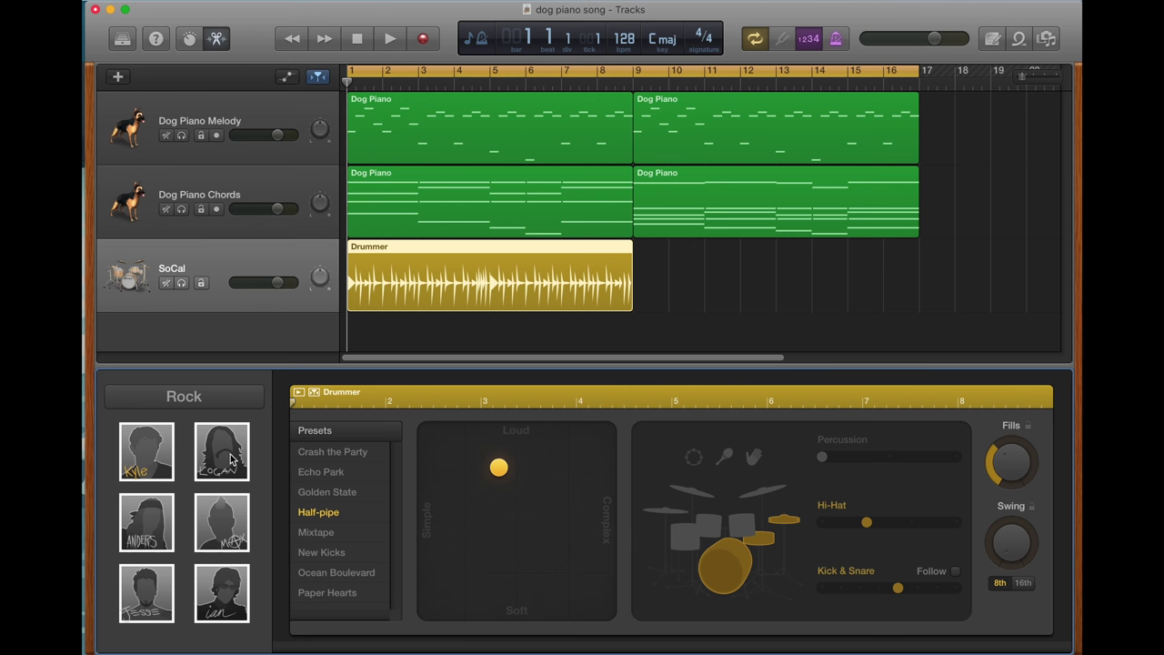
{"action": "mouse_move", "coordinate": [230, 454]}
{"action": "mouse_move", "coordinate": [161, 537]}
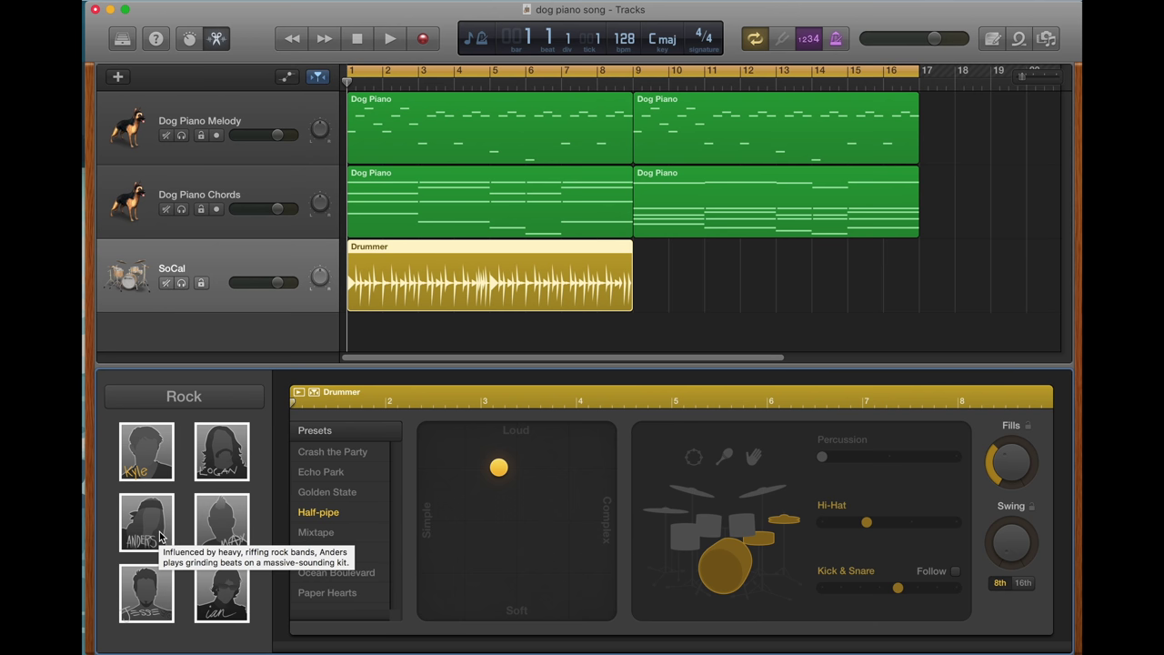
{"action": "mouse_move", "coordinate": [225, 535]}
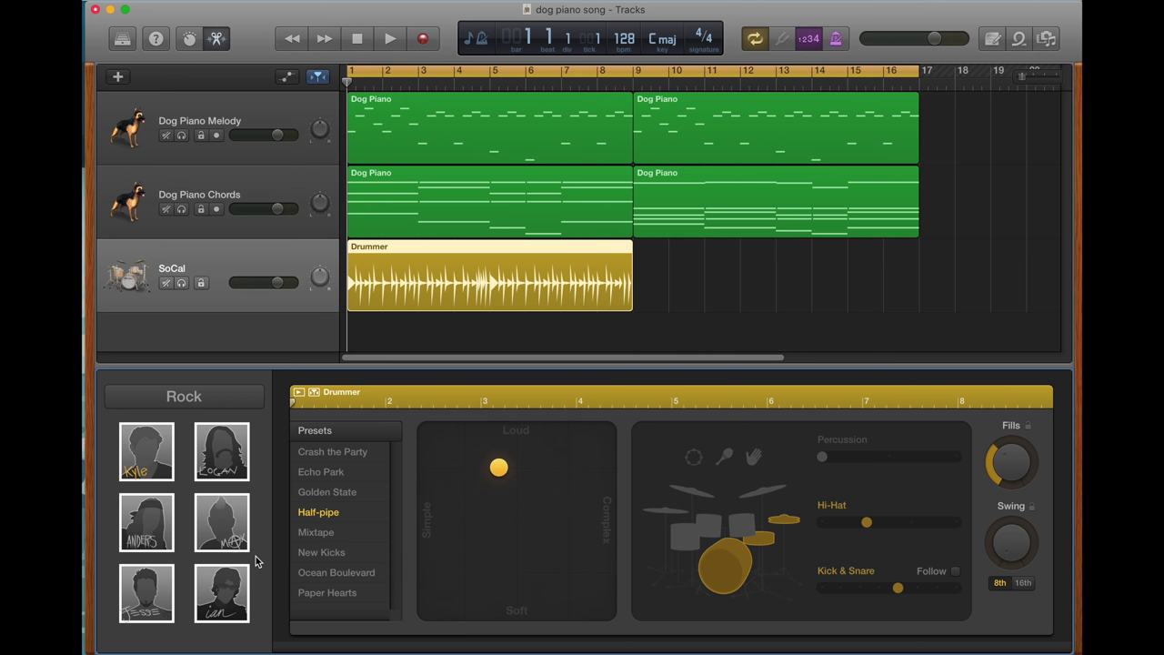
{"action": "mouse_move", "coordinate": [231, 599]}
{"action": "left_click", "coordinate": [143, 449]}
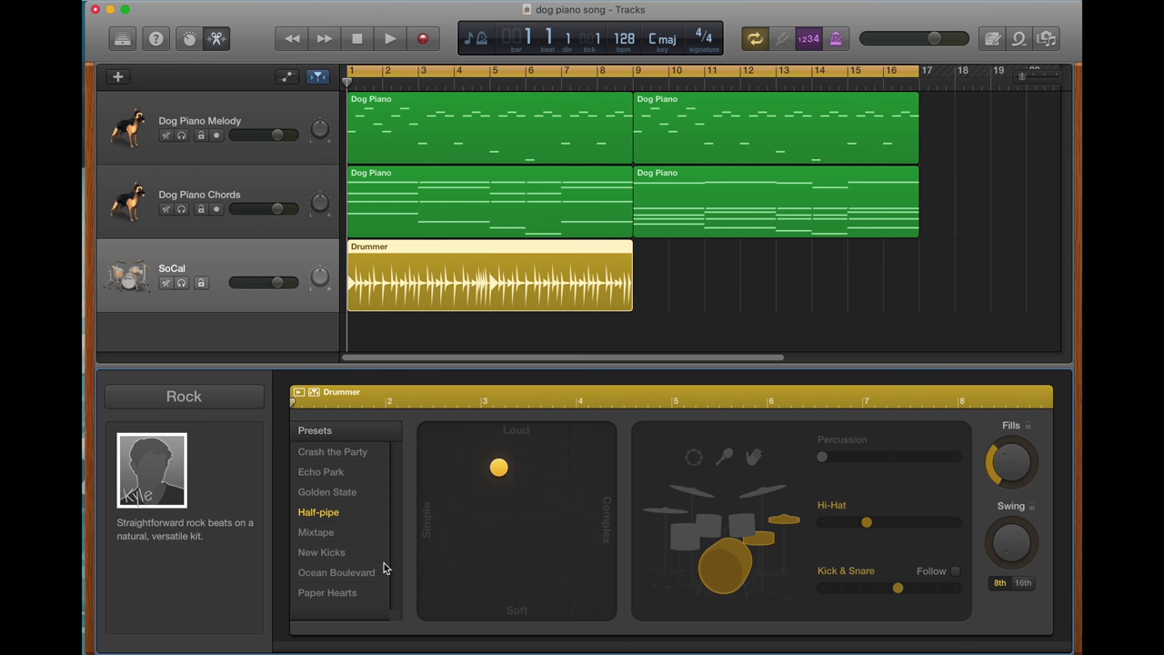
Step: Apply the Crash the Party preset to the Drummer region, play the song with it, and return the playhead to the start
{"action": "left_click", "coordinate": [327, 453]}
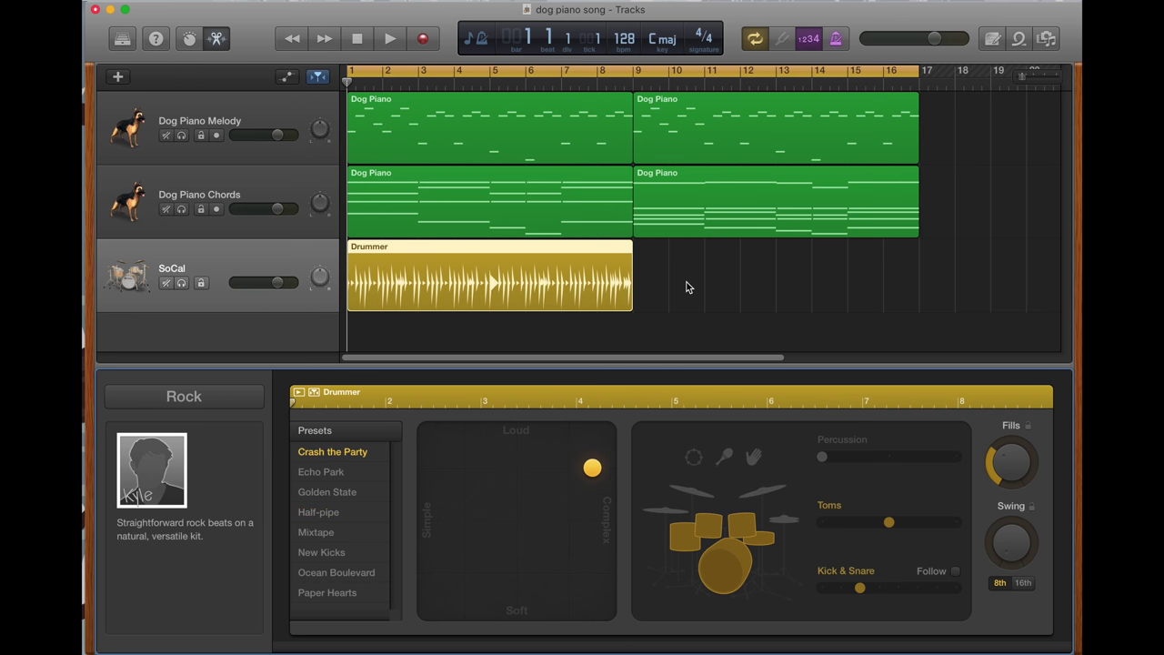
{"action": "left_click", "coordinate": [931, 294]}
{"action": "key", "text": "space"}
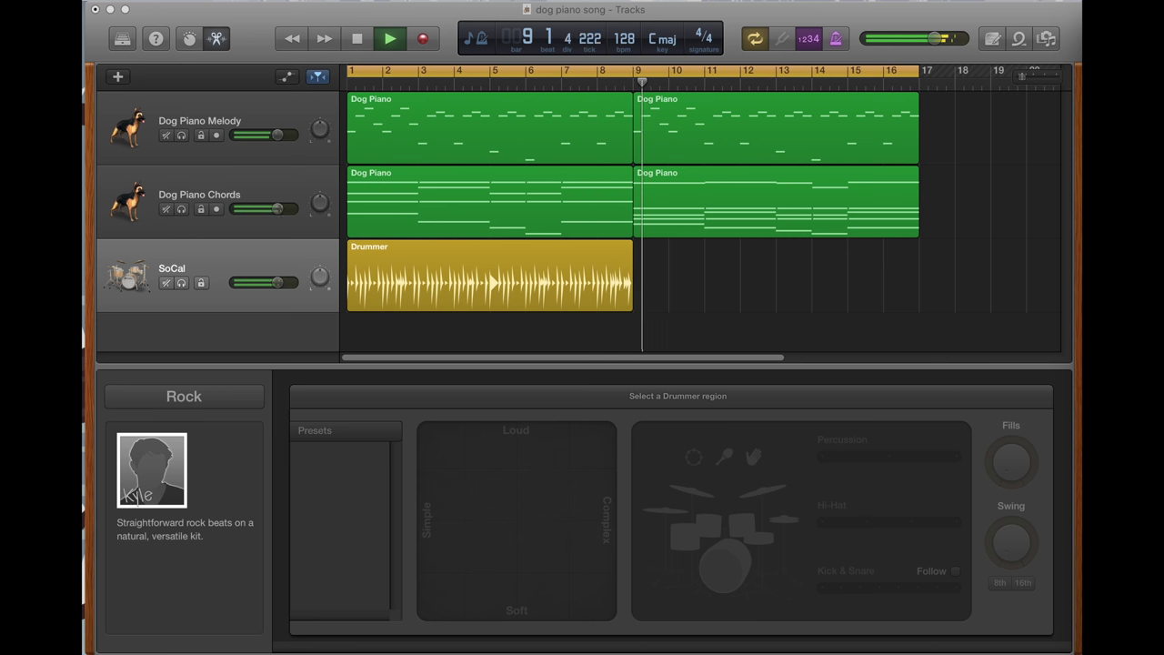
{"action": "left_click", "coordinate": [912, 245]}
{"action": "key", "text": "space"}
{"action": "left_click", "coordinate": [357, 38]}
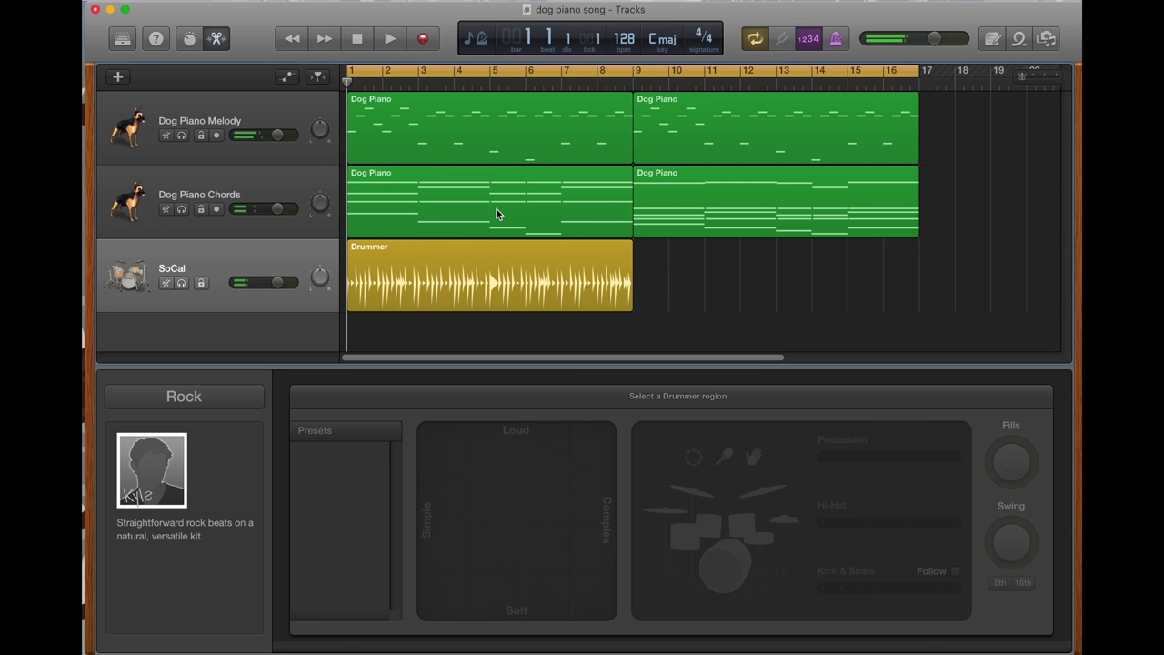
Step: Move the Drummer region's performance puck straight across from Complex towards Simple, keeping it loud, and play the song to check it
{"action": "left_click", "coordinate": [538, 263]}
{"action": "left_click", "coordinate": [329, 449]}
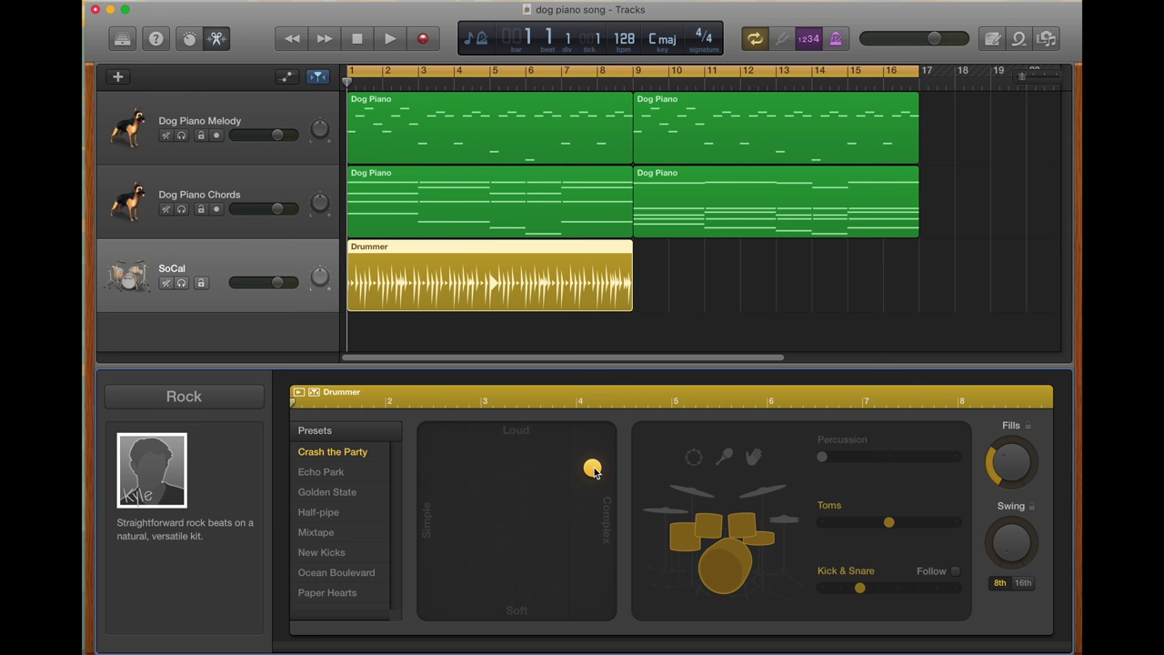
{"action": "left_click_drag", "start_coordinate": [592, 468], "coordinate": [463, 468]}
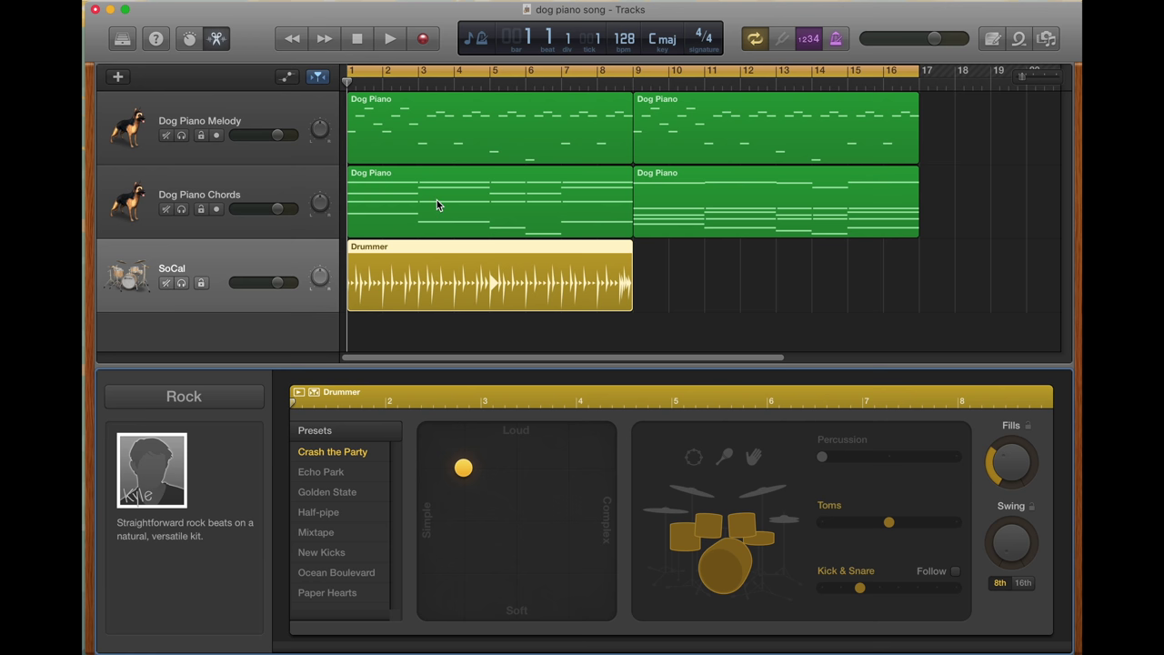
{"action": "left_click", "coordinate": [965, 271]}
{"action": "key", "text": "space"}
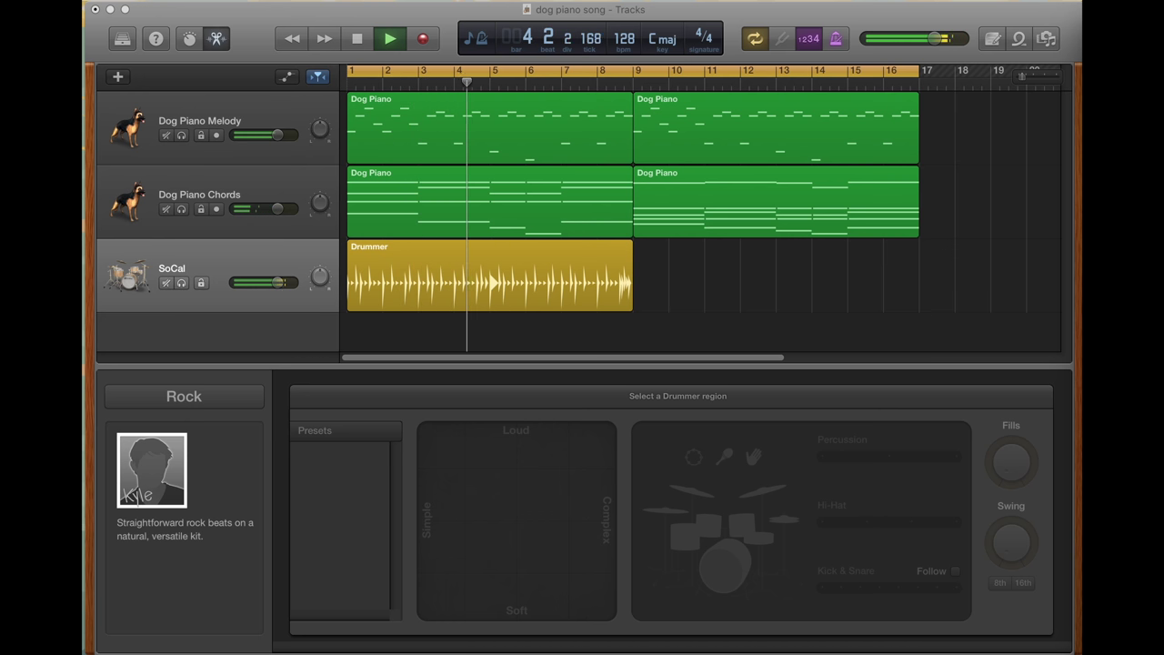
{"action": "left_click", "coordinate": [1009, 295]}
{"action": "key", "text": "space"}
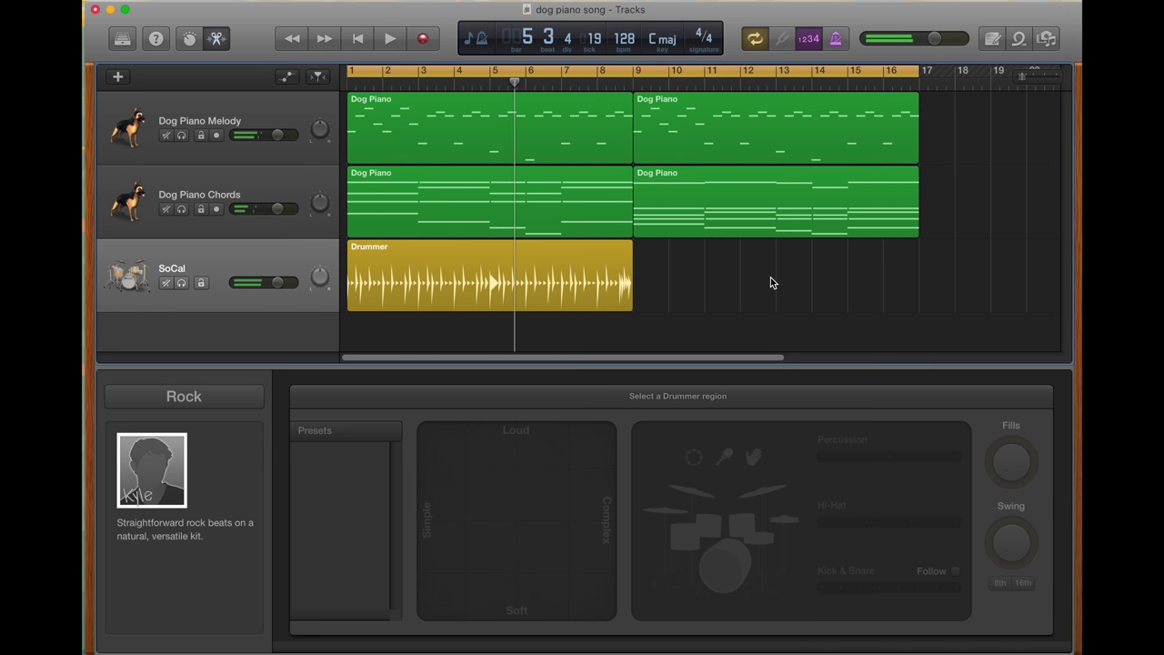
Step: Lower the Drummer region's performance puck towards Soft on the Simple side and play the song to check it
{"action": "left_click", "coordinate": [375, 259]}
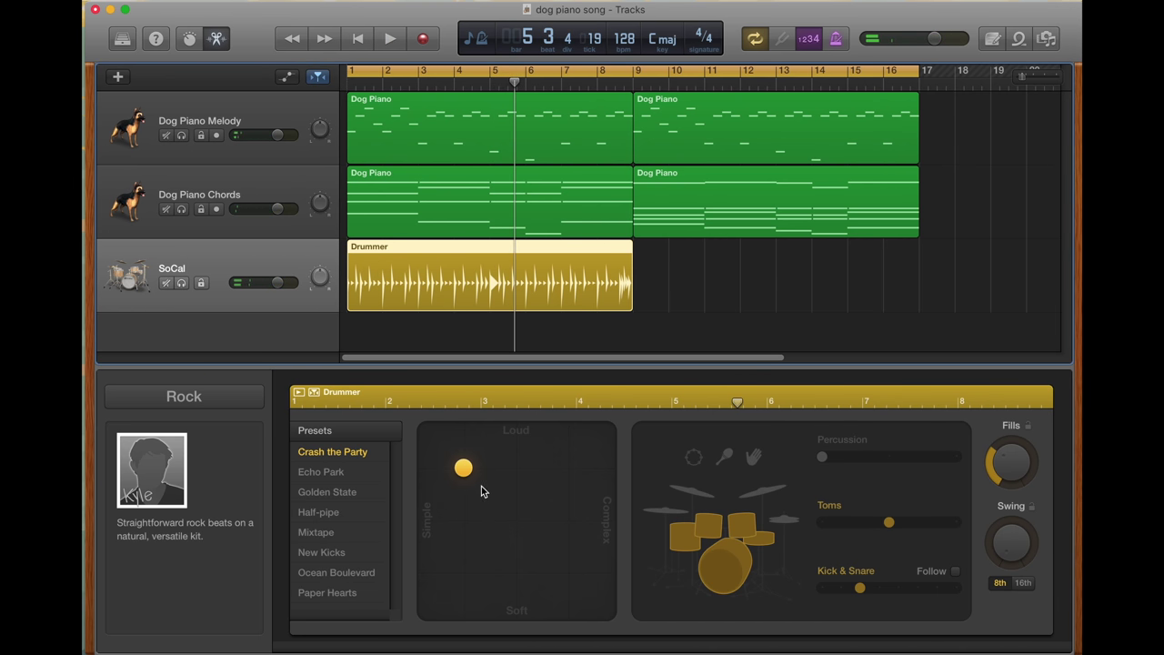
{"action": "left_click_drag", "start_coordinate": [466, 473], "coordinate": [466, 576]}
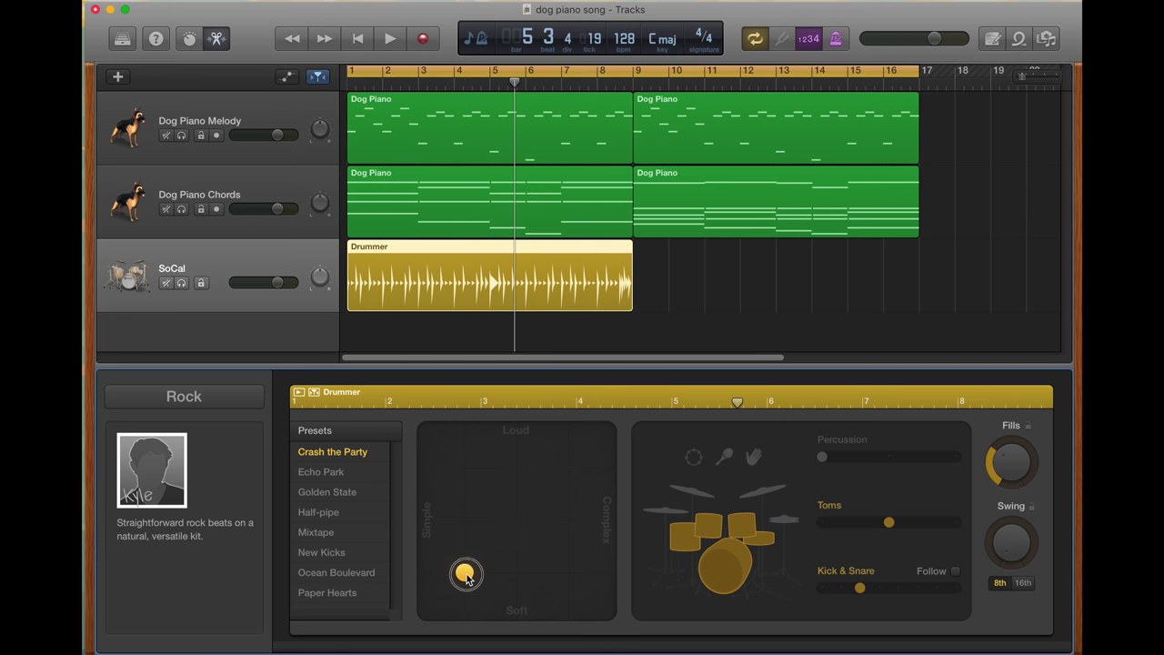
{"action": "left_click", "coordinate": [787, 293]}
{"action": "key", "text": "space"}
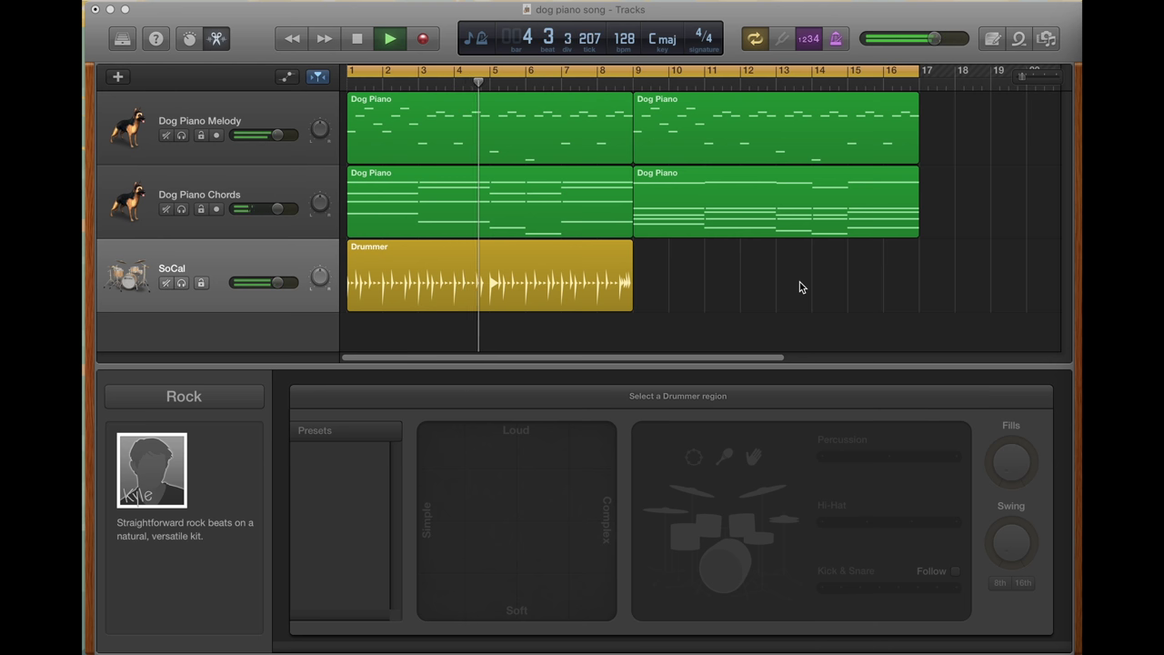
{"action": "key", "text": "space"}
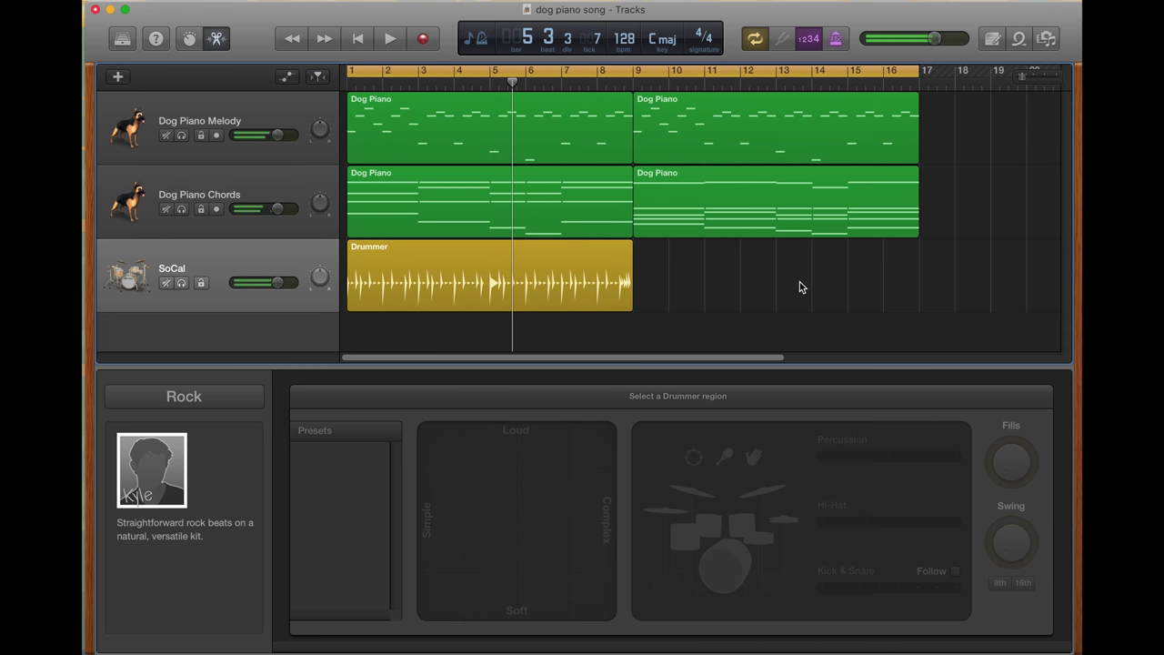
Step: Raise the Drummer region's Fills to maximum and play the song from the beginning until just past bar 9
{"action": "left_click", "coordinate": [603, 276]}
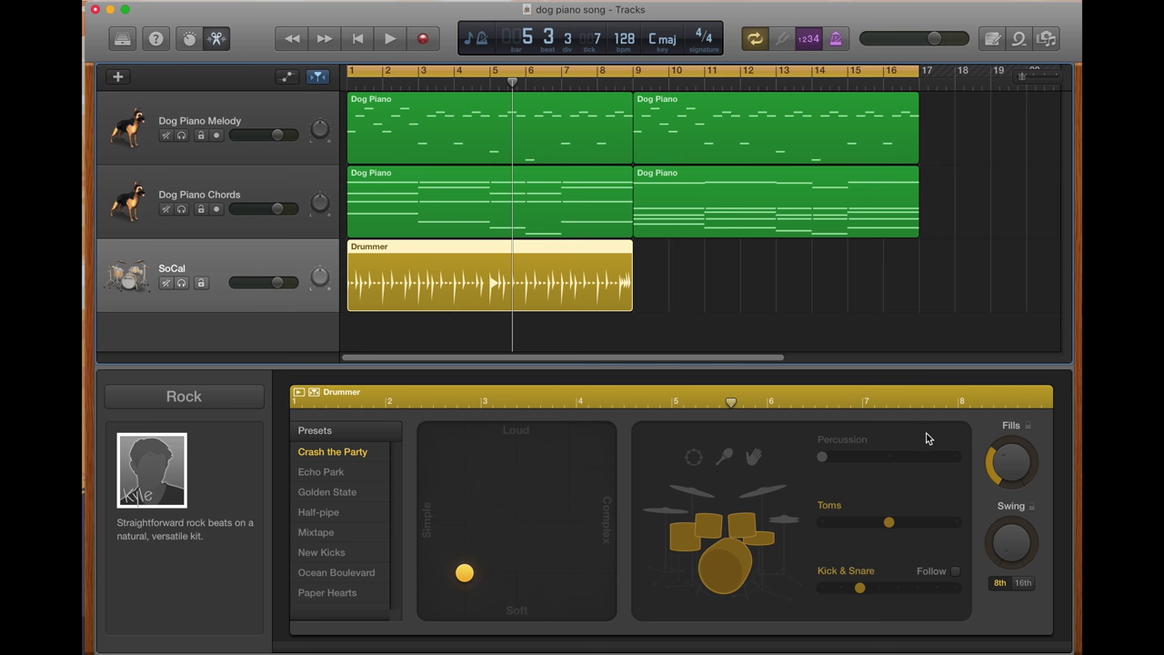
{"action": "left_click", "coordinate": [1017, 463]}
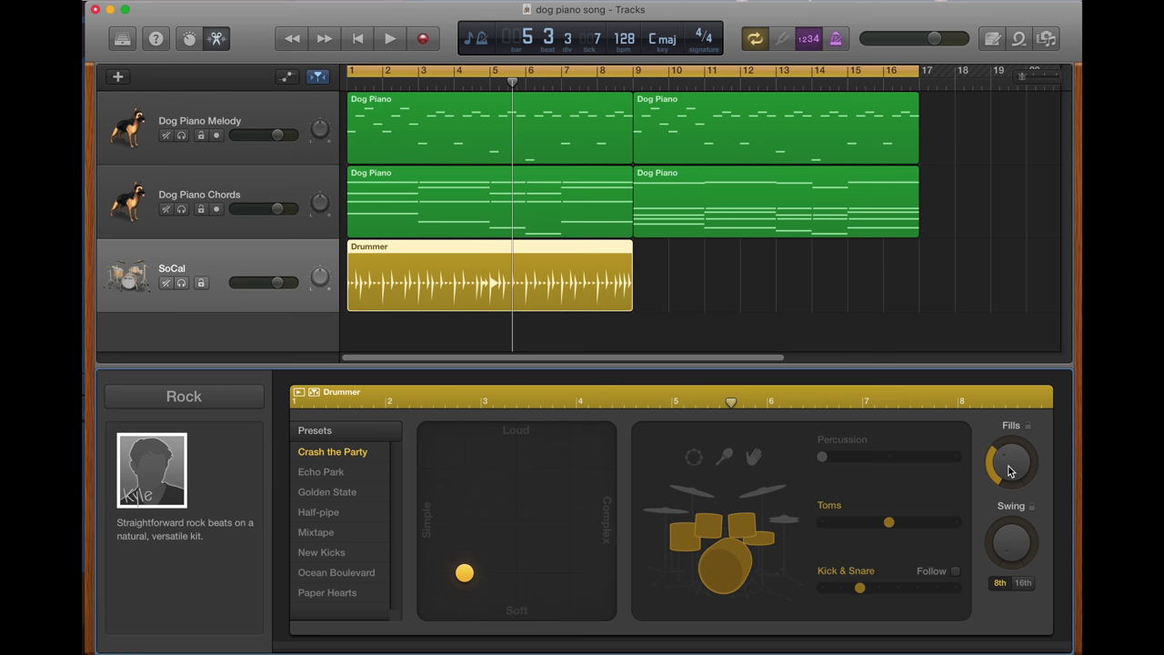
{"action": "left_click_drag", "start_coordinate": [1009, 470], "coordinate": [860, 197]}
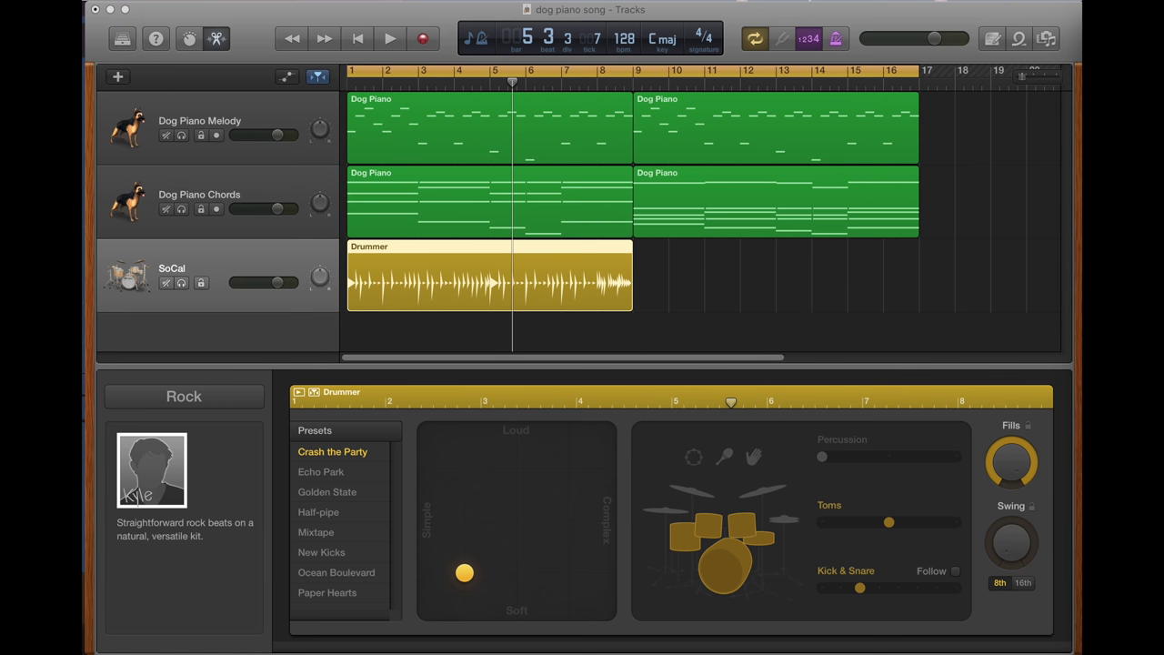
{"action": "left_click", "coordinate": [995, 312]}
{"action": "key", "text": "Return"}
{"action": "key", "text": "space"}
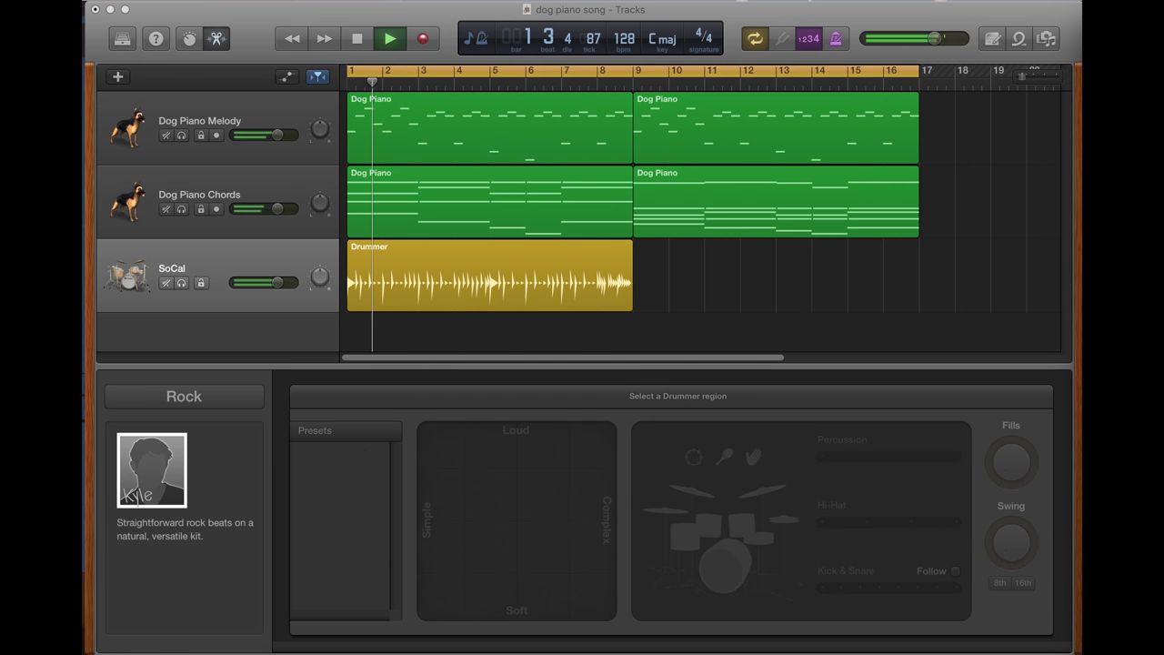
{"action": "left_click", "coordinate": [509, 260]}
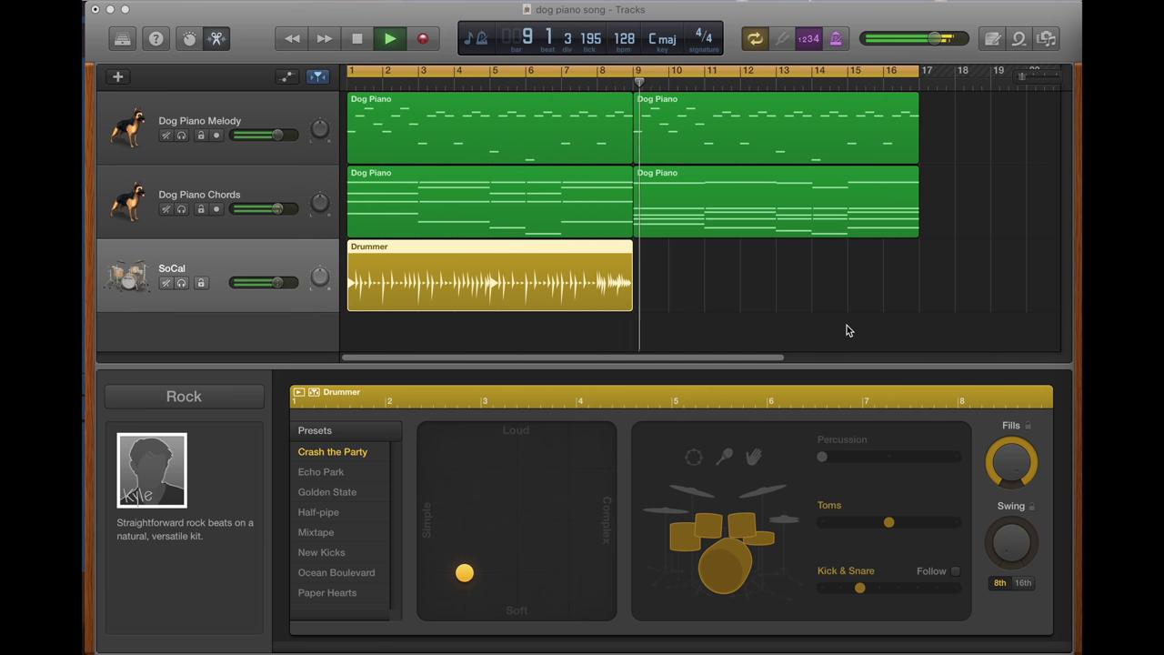
{"action": "left_click", "coordinate": [831, 276]}
{"action": "key", "text": "space"}
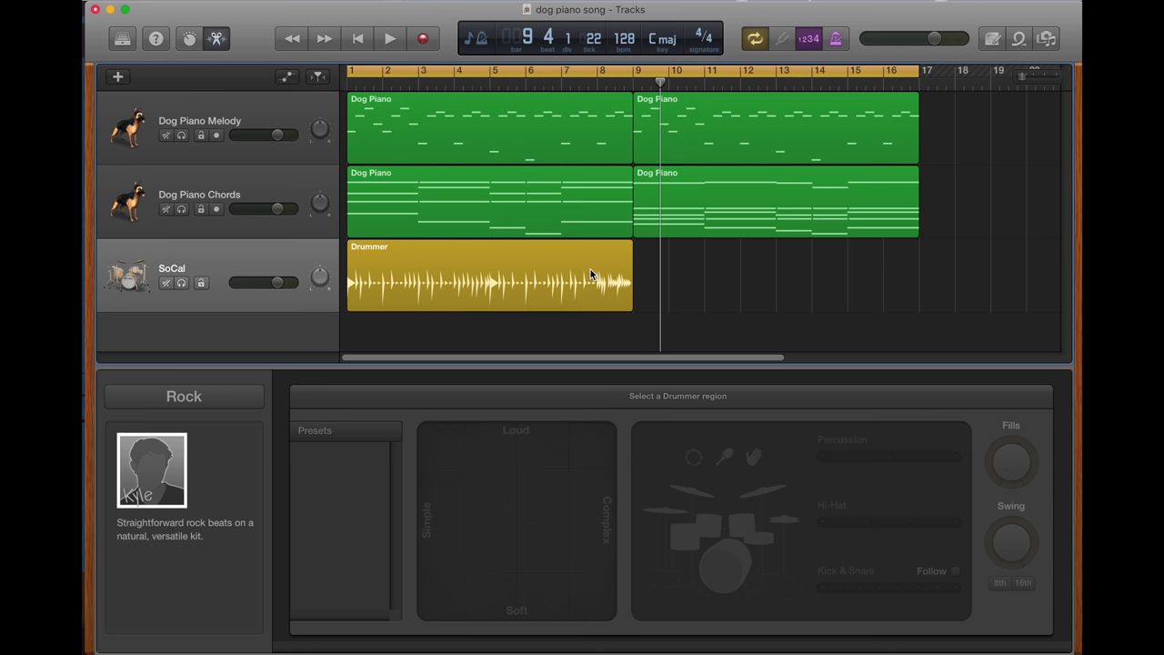
Step: Split the Drummer region at bar 7
{"action": "left_click", "coordinate": [559, 85]}
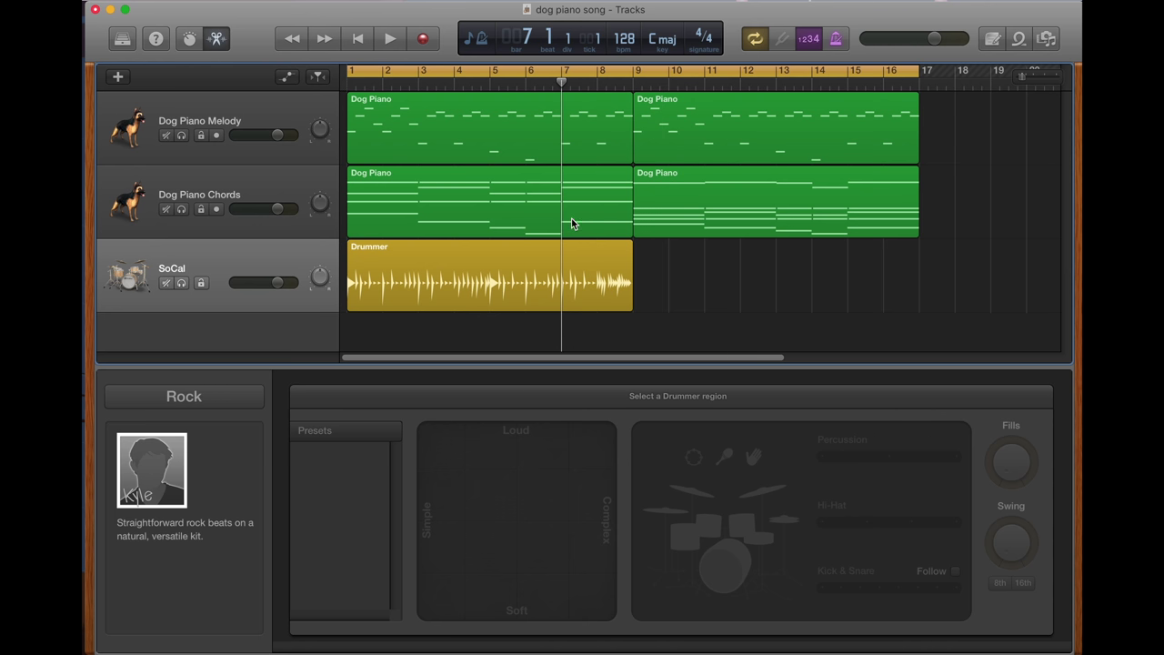
{"action": "left_click", "coordinate": [570, 266]}
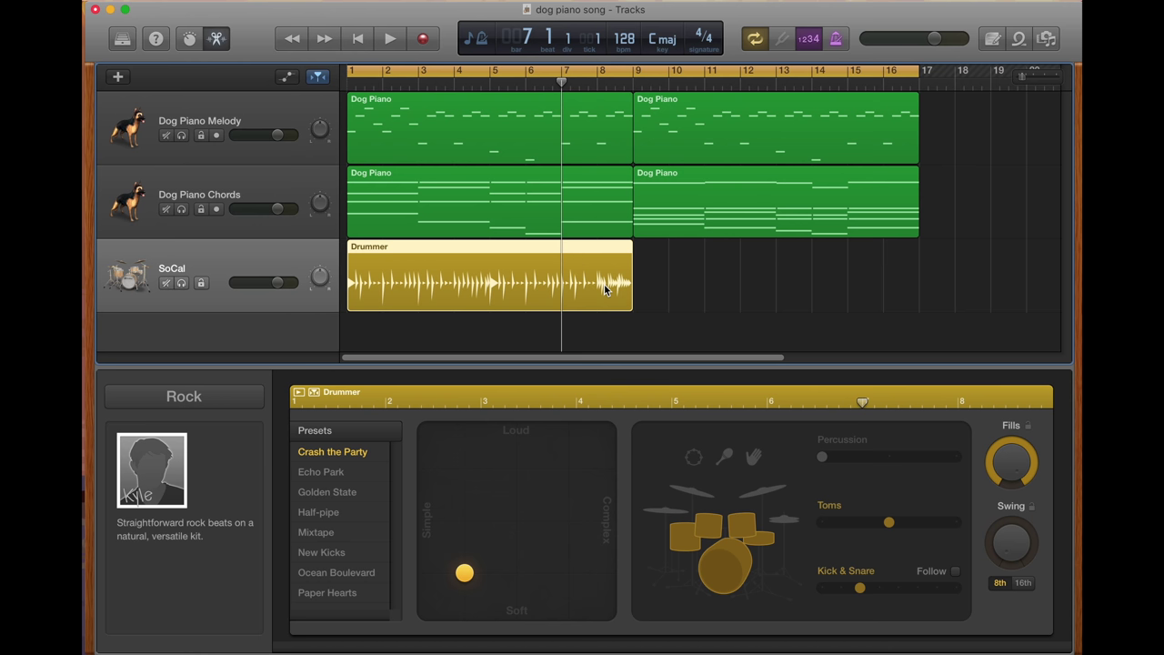
{"action": "key", "text": "super+t"}
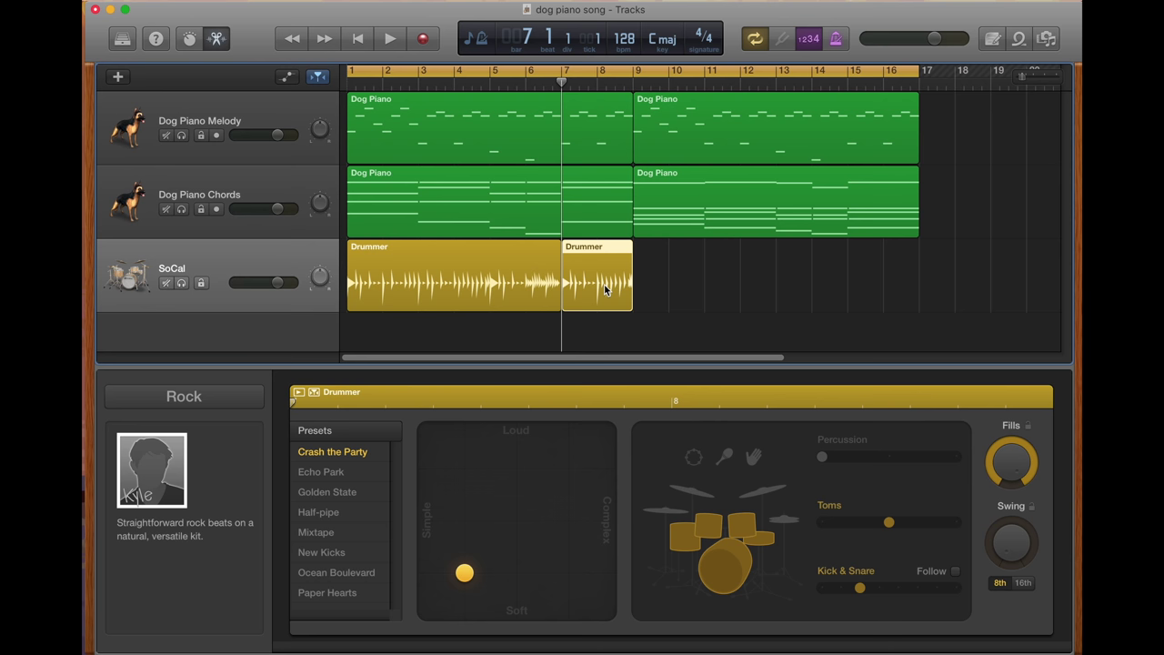
Step: Turn off cycle mode and play the song from the beginning to about bar 10 to check the split drum regions
{"action": "left_click", "coordinate": [712, 291]}
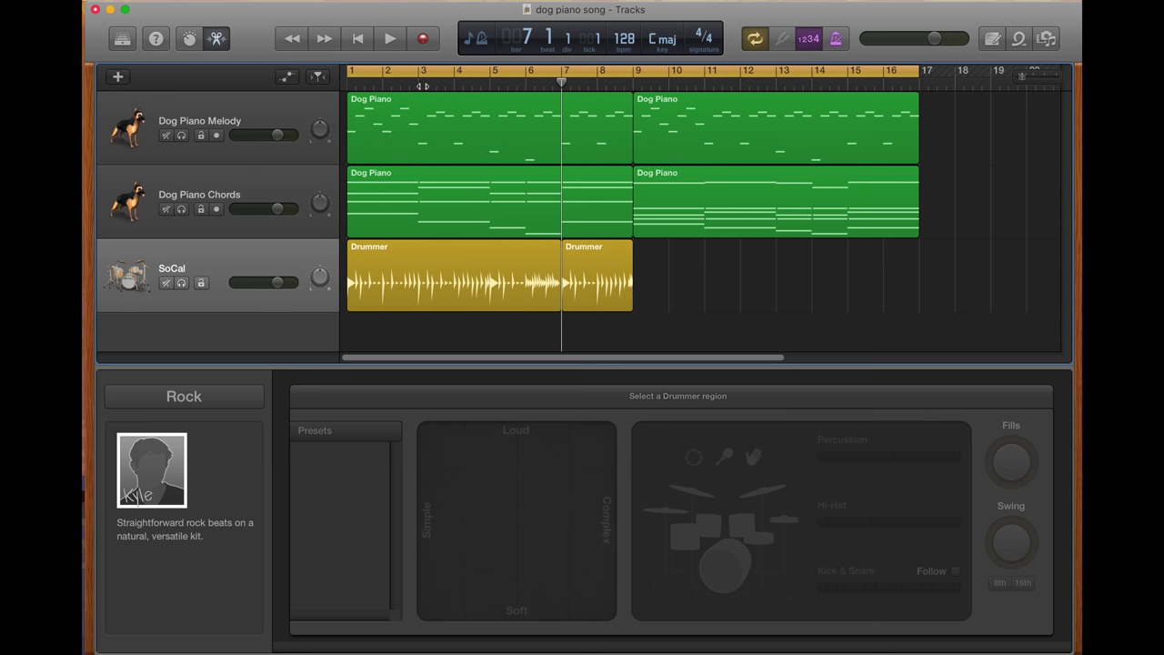
{"action": "left_click", "coordinate": [345, 81]}
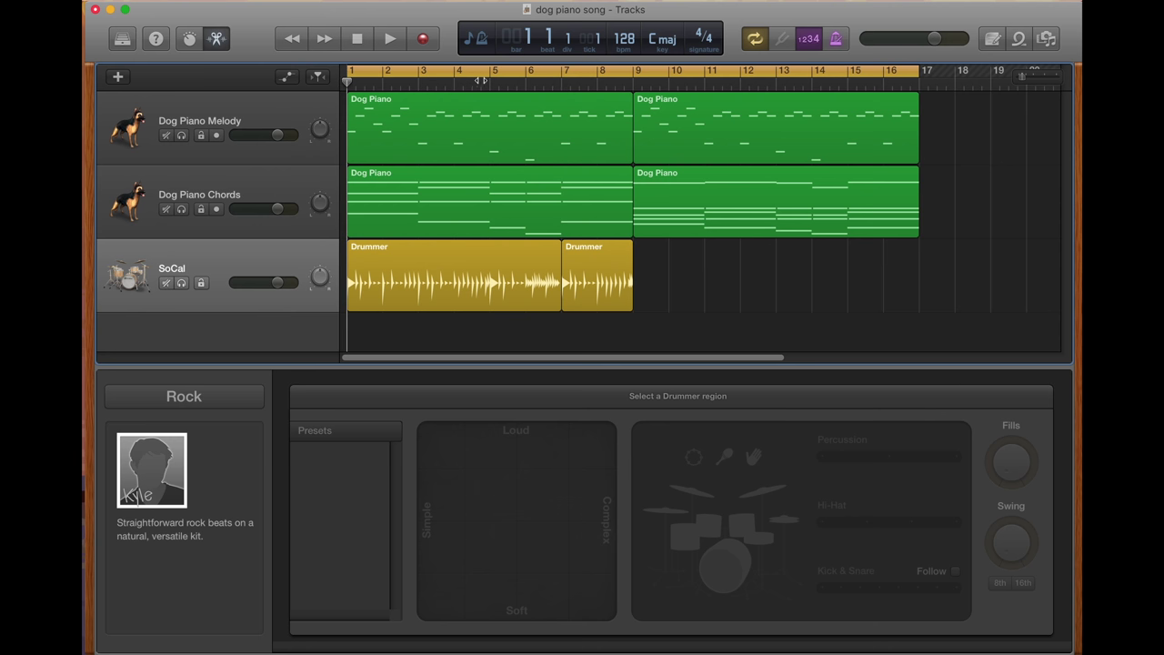
{"action": "left_click", "coordinate": [756, 39]}
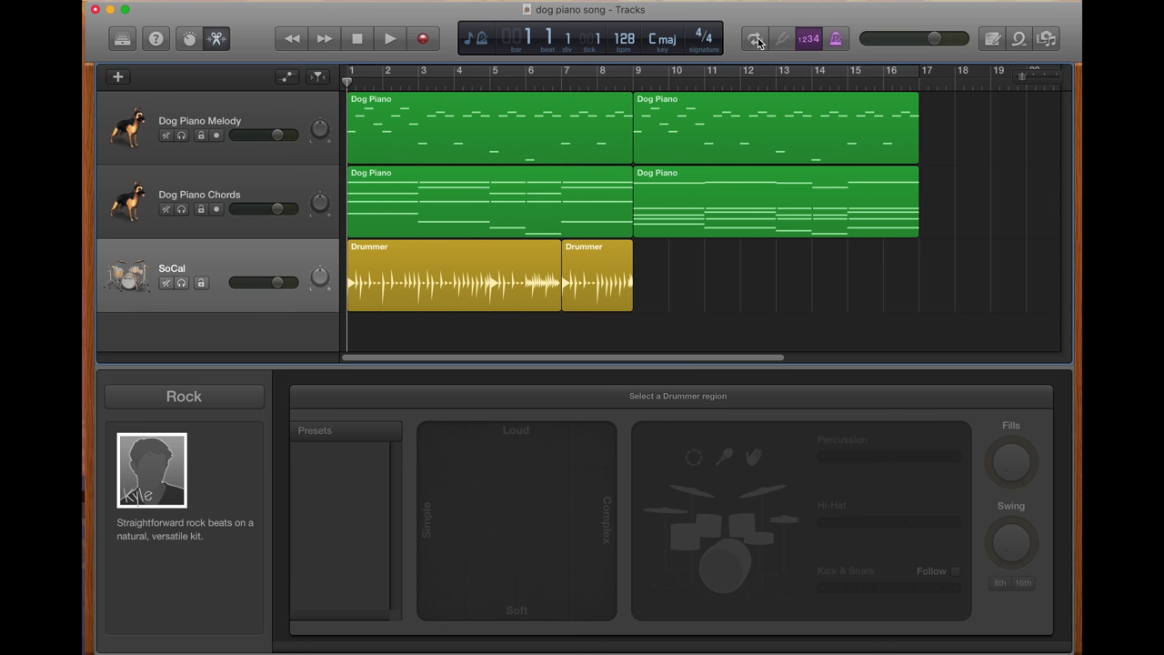
{"action": "key", "text": "space"}
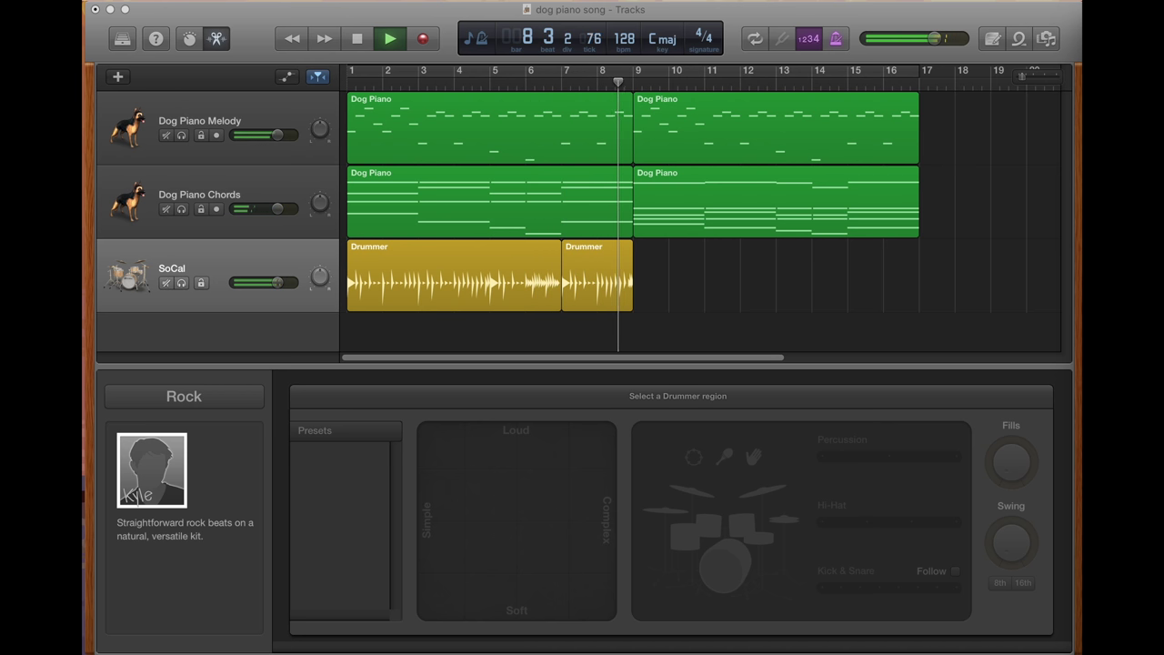
{"action": "left_click", "coordinate": [970, 322]}
{"action": "key", "text": "space"}
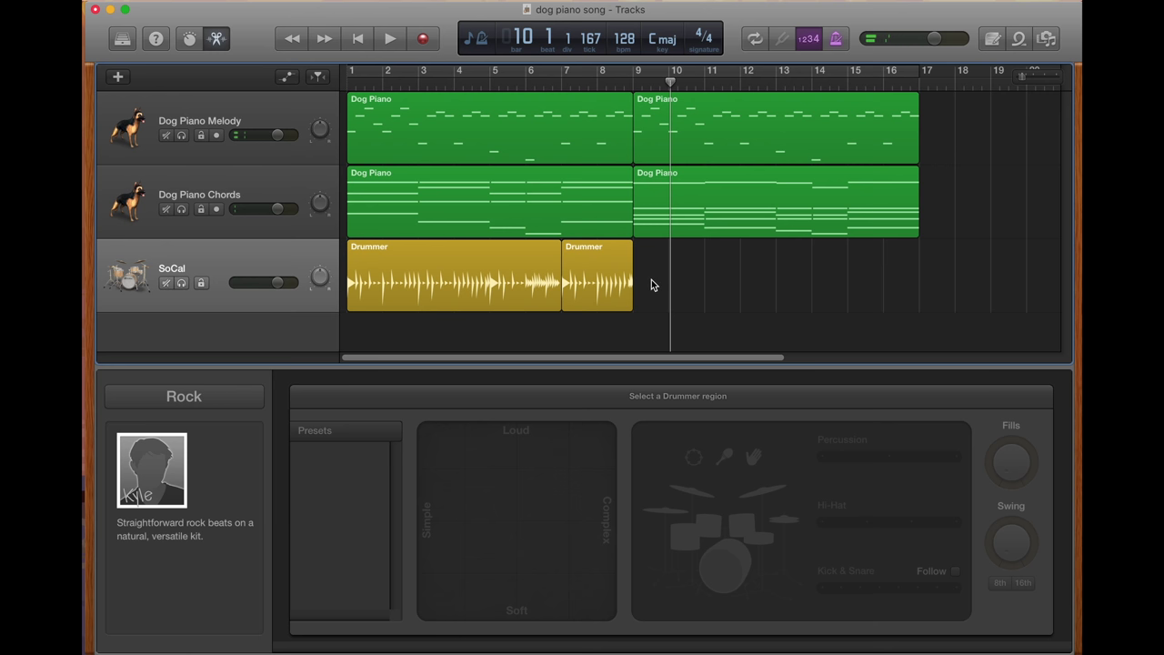
Step: Lower Fills to just under halfway on both Drummer regions and play the song from the beginning until just past bar 9
{"action": "left_click_drag", "start_coordinate": [651, 285], "coordinate": [501, 278]}
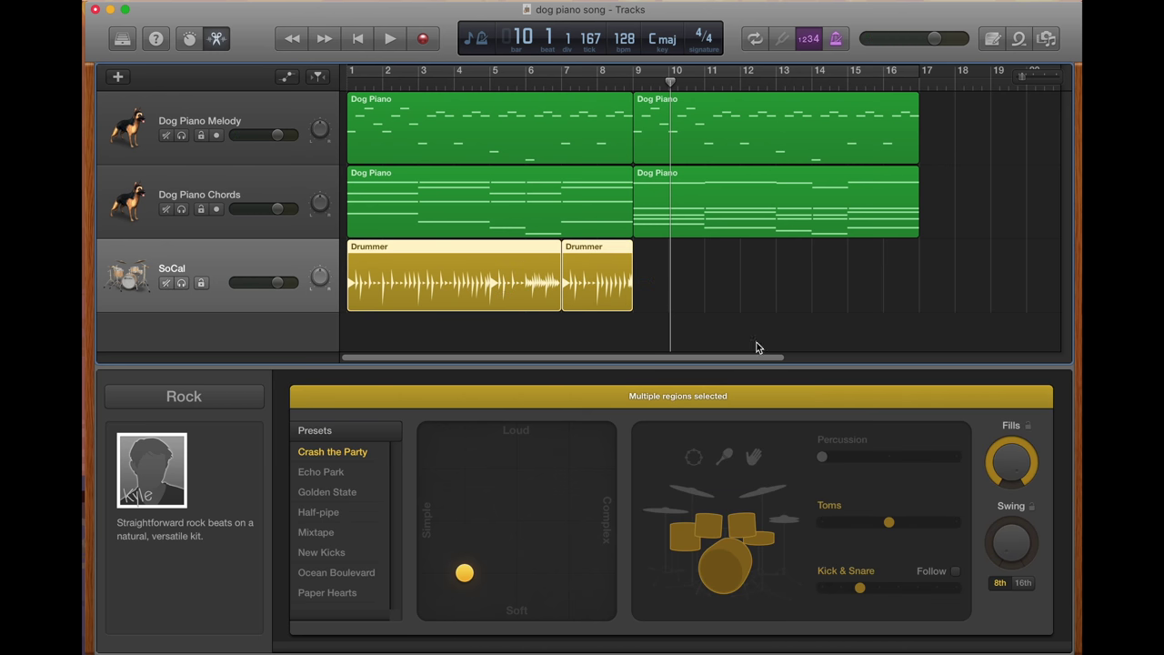
{"action": "left_click_drag", "start_coordinate": [1004, 443], "coordinate": [984, 538]}
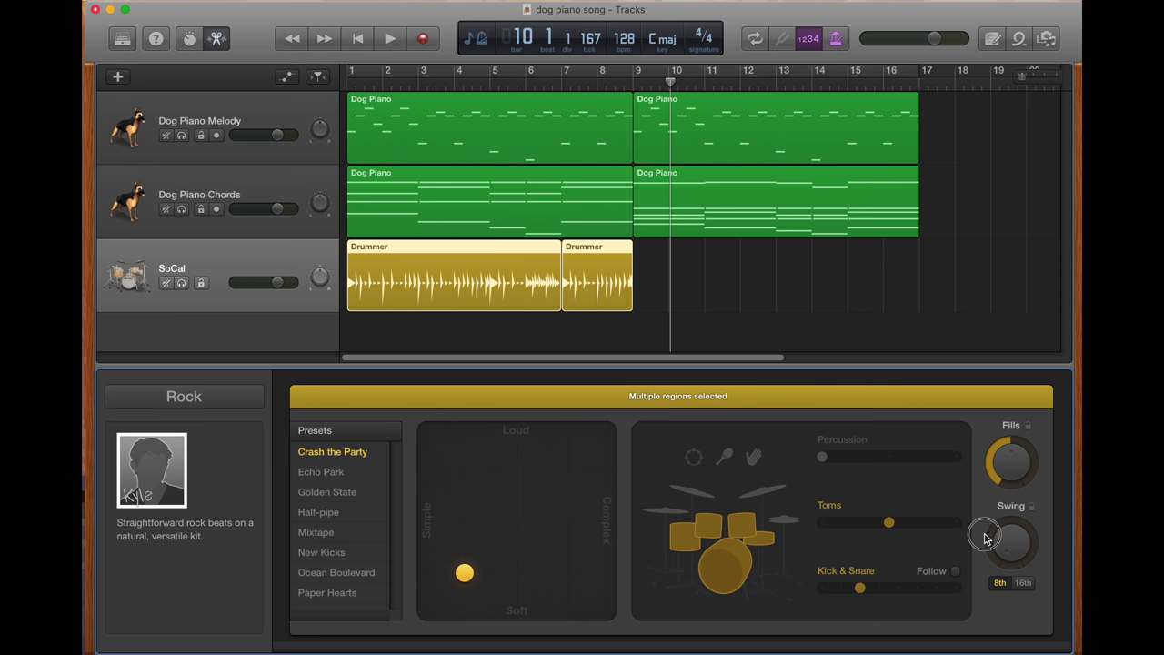
{"action": "left_click", "coordinate": [359, 40]}
{"action": "key", "text": "space"}
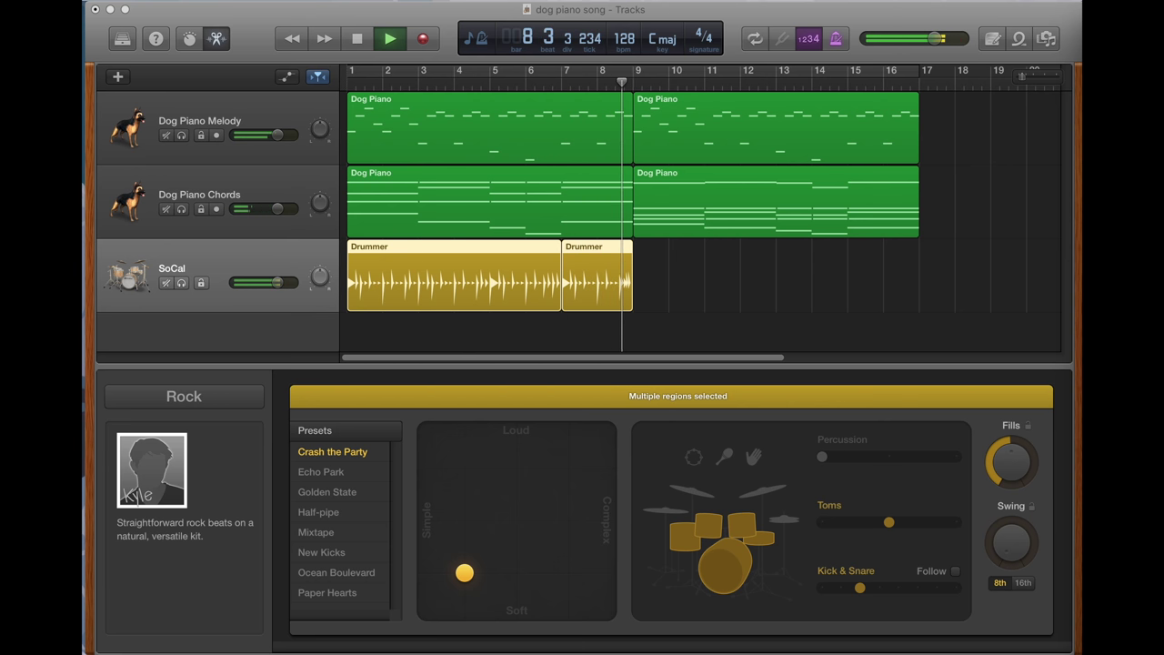
{"action": "left_click", "coordinate": [813, 306]}
{"action": "key", "text": "space"}
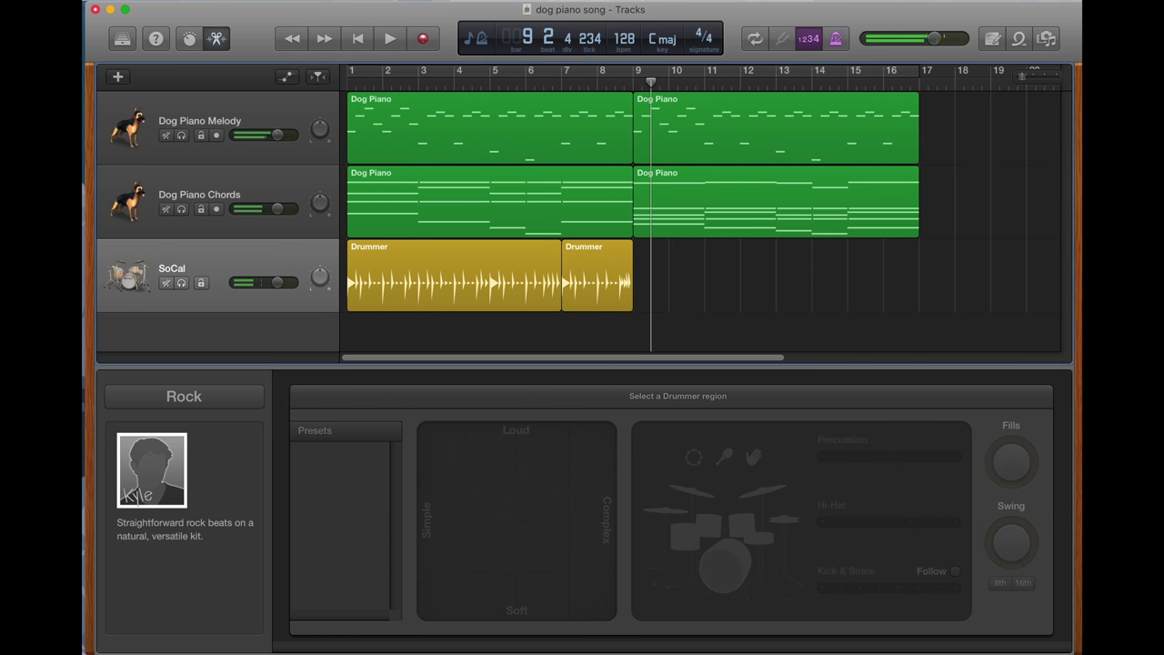
Step: Raise Fills to about three-quarters on the second Drummer region only and play the song from bar 7 to just past bar 9
{"action": "left_click", "coordinate": [634, 84]}
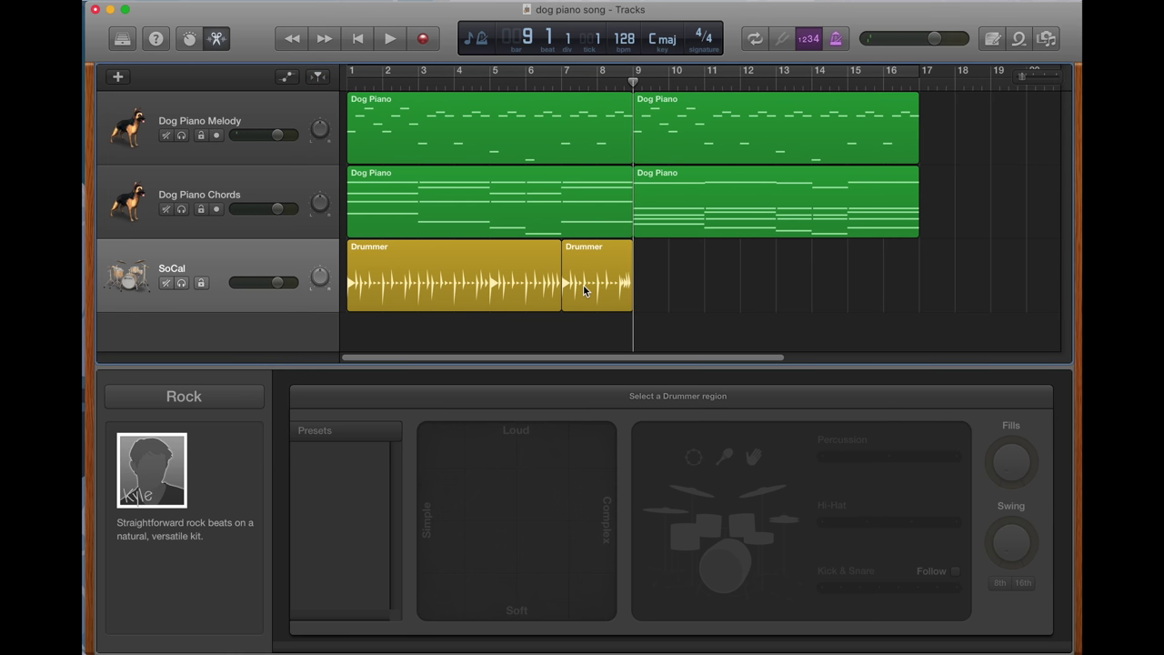
{"action": "left_click", "coordinate": [584, 286]}
{"action": "left_click_drag", "start_coordinate": [1016, 476], "coordinate": [991, 415]}
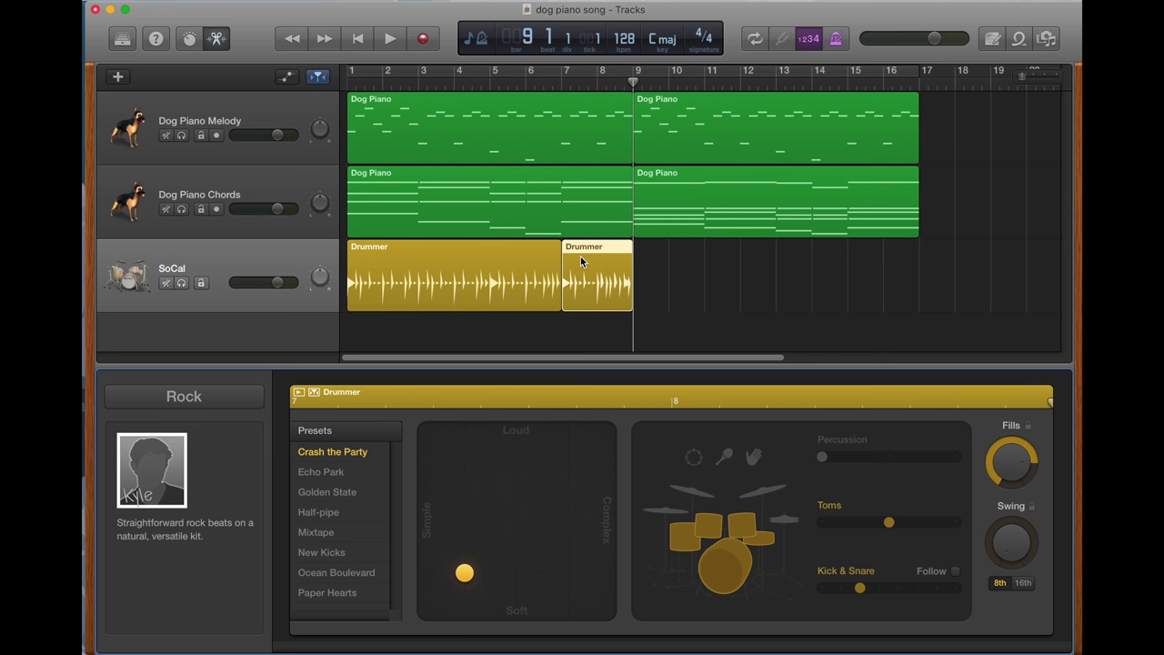
{"action": "left_click", "coordinate": [564, 83]}
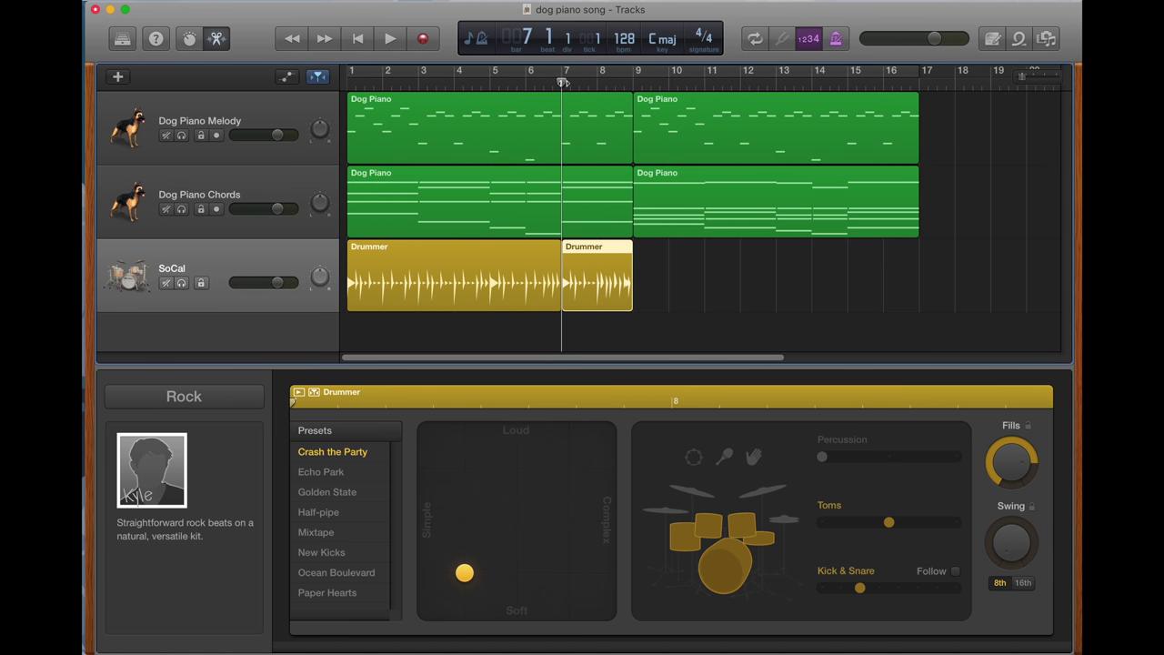
{"action": "key", "text": "space"}
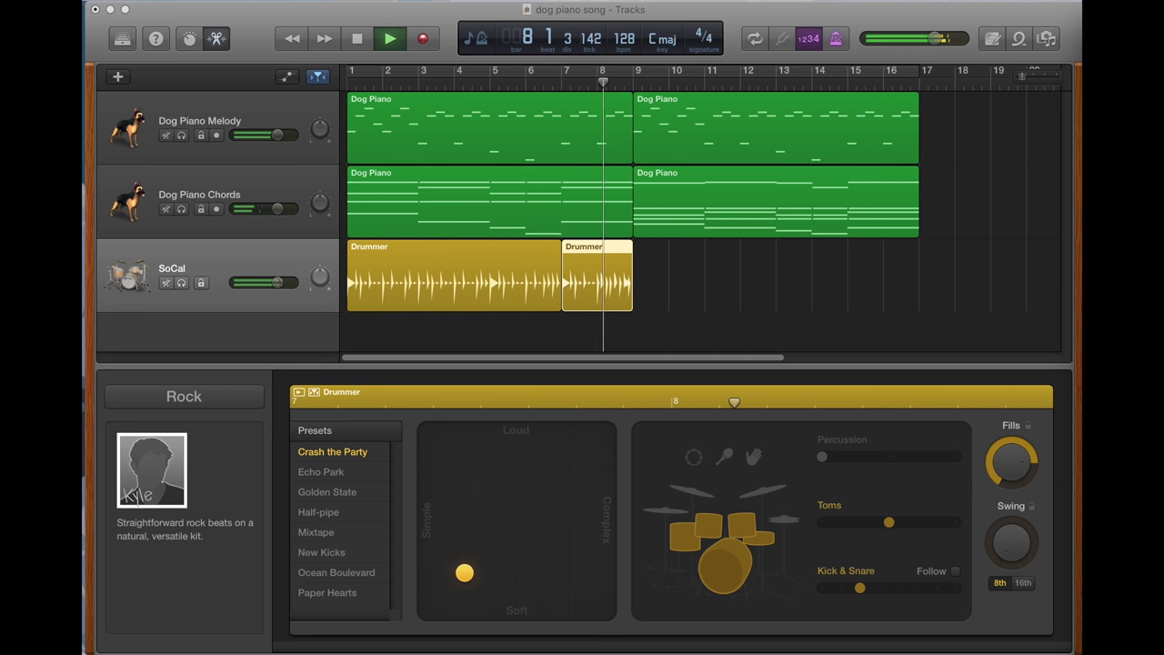
{"action": "left_click", "coordinate": [711, 310]}
{"action": "key", "text": "space"}
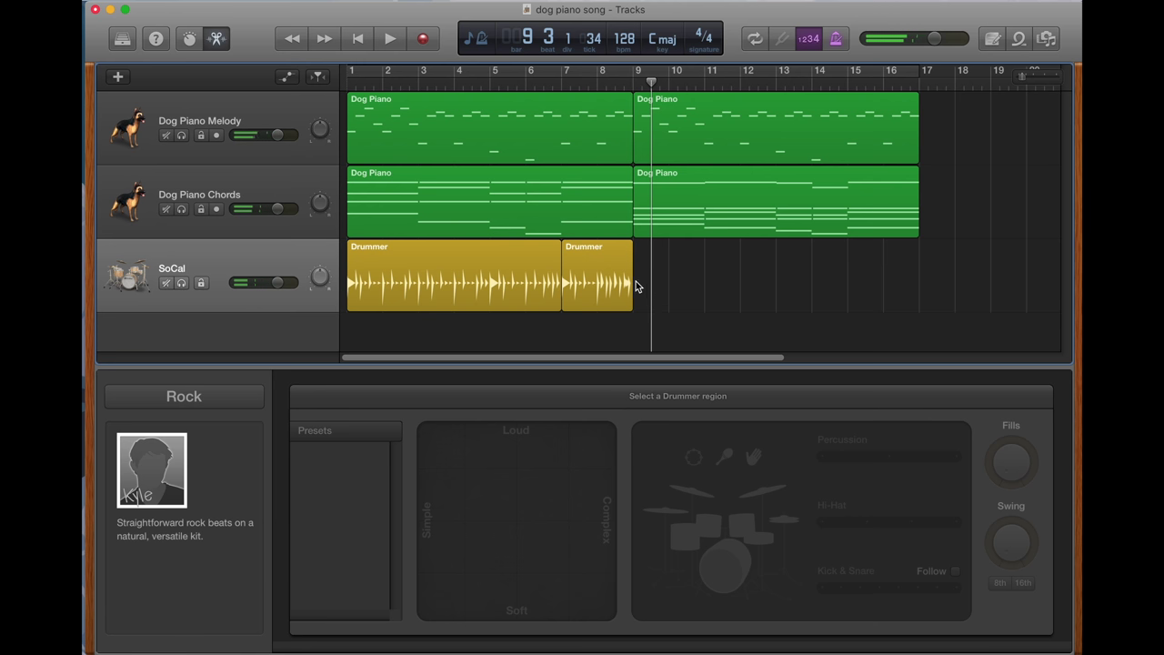
Step: Select both Drummer regions, return to the song's beginning, and try 8th-note Swing at about 64%
{"action": "left_click", "coordinate": [486, 286]}
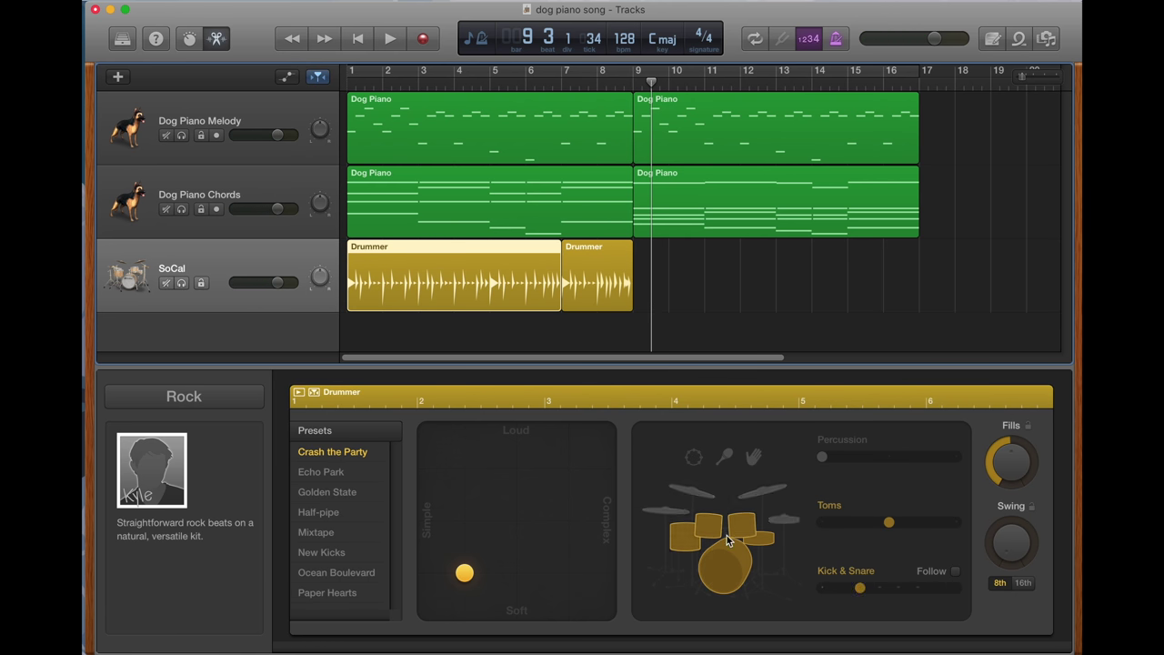
{"action": "mouse_move", "coordinate": [891, 546]}
{"action": "left_click", "coordinate": [361, 42]}
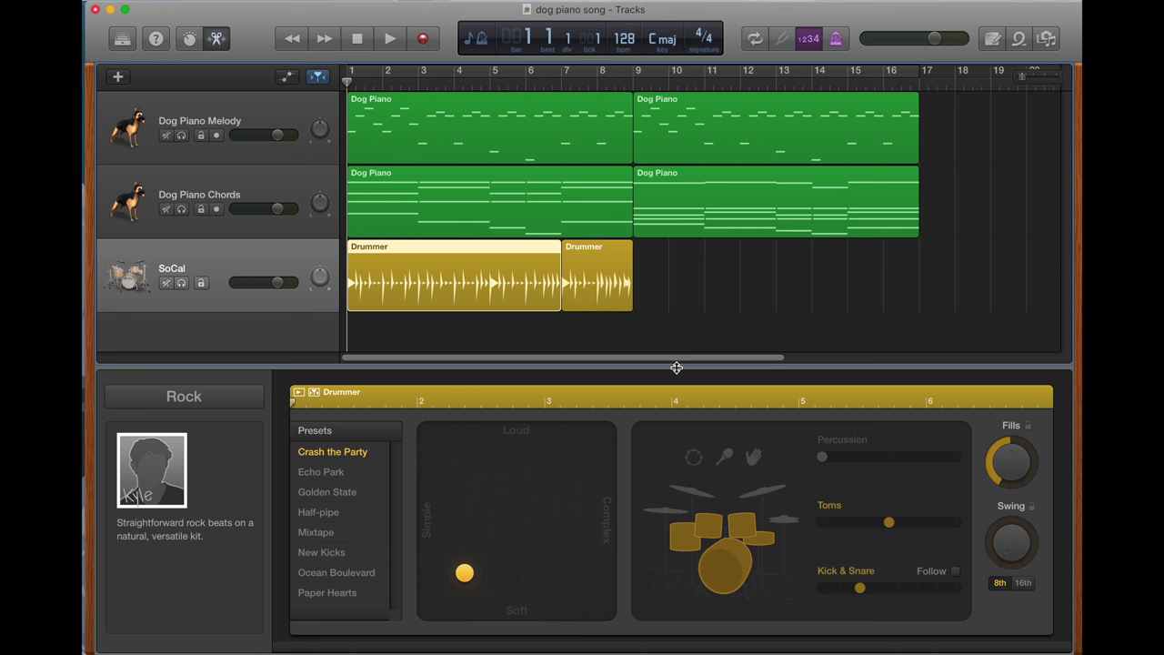
{"action": "left_click", "coordinate": [599, 287], "text": "shift"}
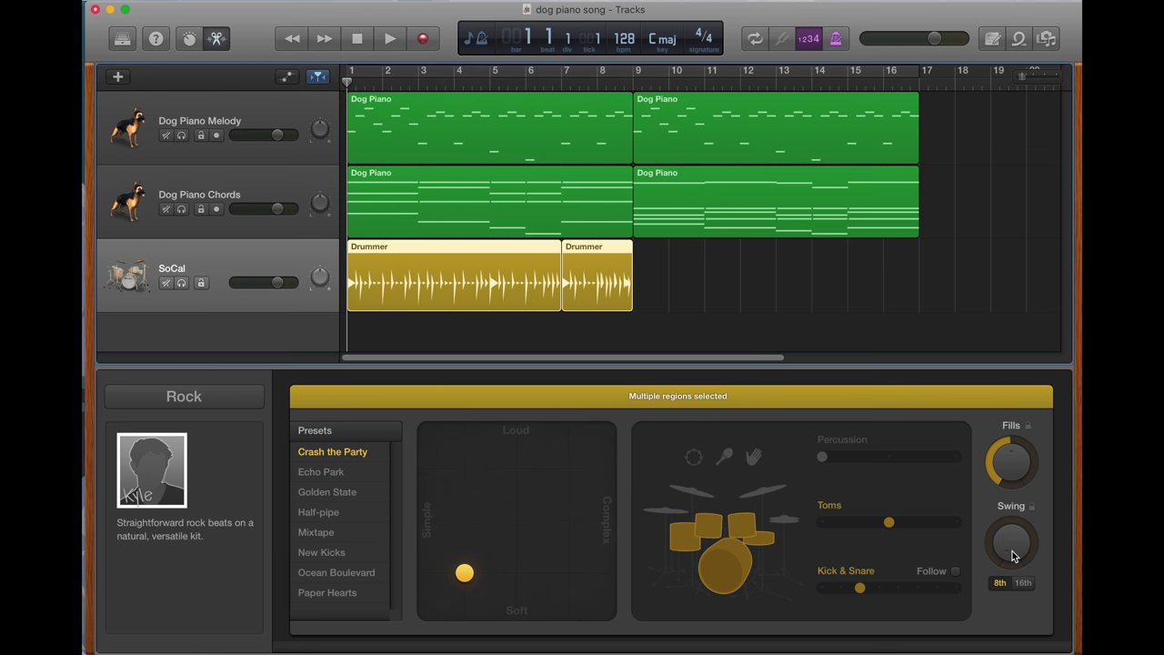
{"action": "left_click", "coordinate": [1001, 585]}
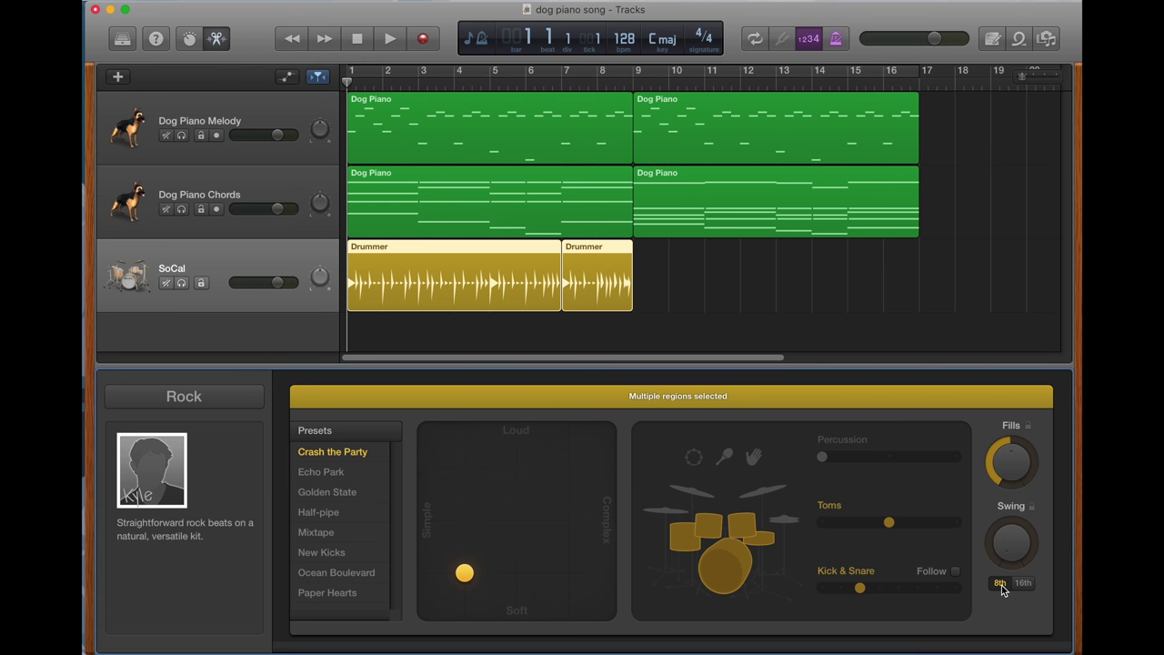
{"action": "left_click_drag", "start_coordinate": [1010, 554], "coordinate": [982, 469]}
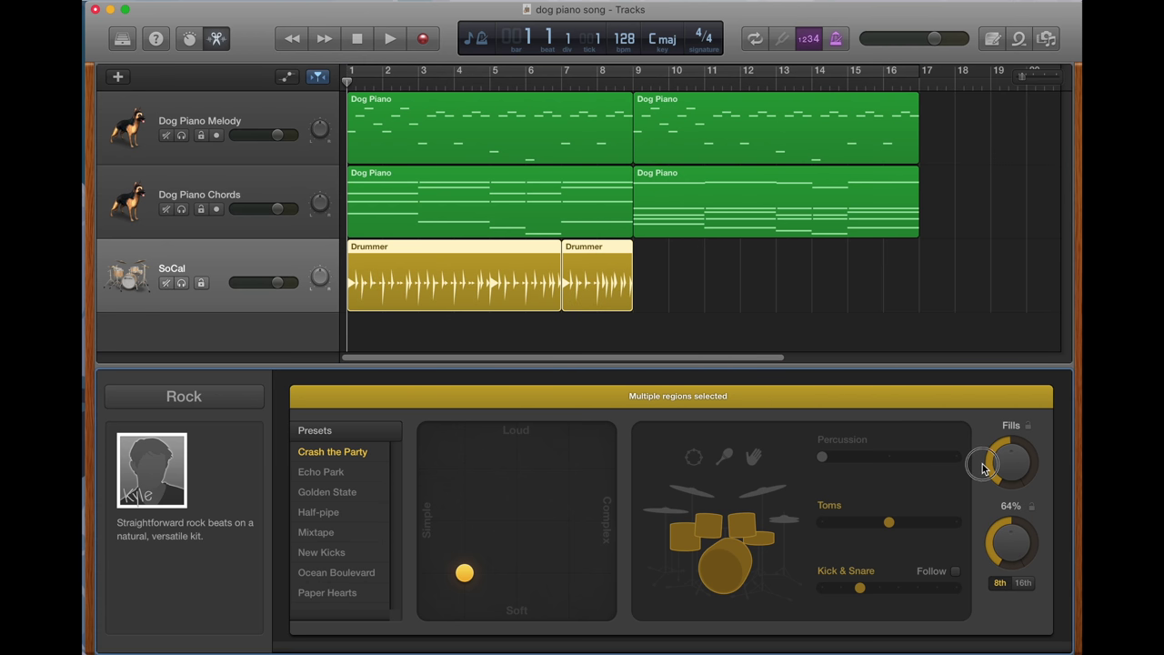
{"action": "left_click_drag", "start_coordinate": [982, 469], "coordinate": [984, 457]}
Step: Solo the SoCal track, play the drums from the beginning, and raise 8th-note Swing to maximum during playback
{"action": "left_click", "coordinate": [180, 284]}
{"action": "key", "text": "space"}
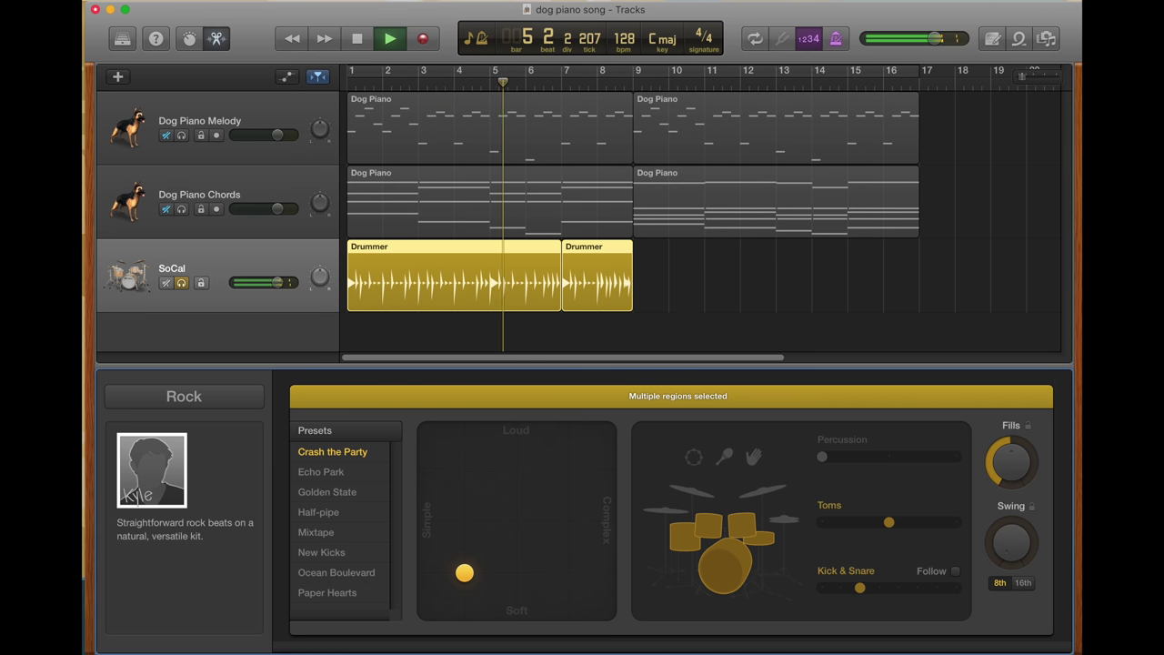
{"action": "left_click_drag", "start_coordinate": [1011, 543], "coordinate": [1006, 343]}
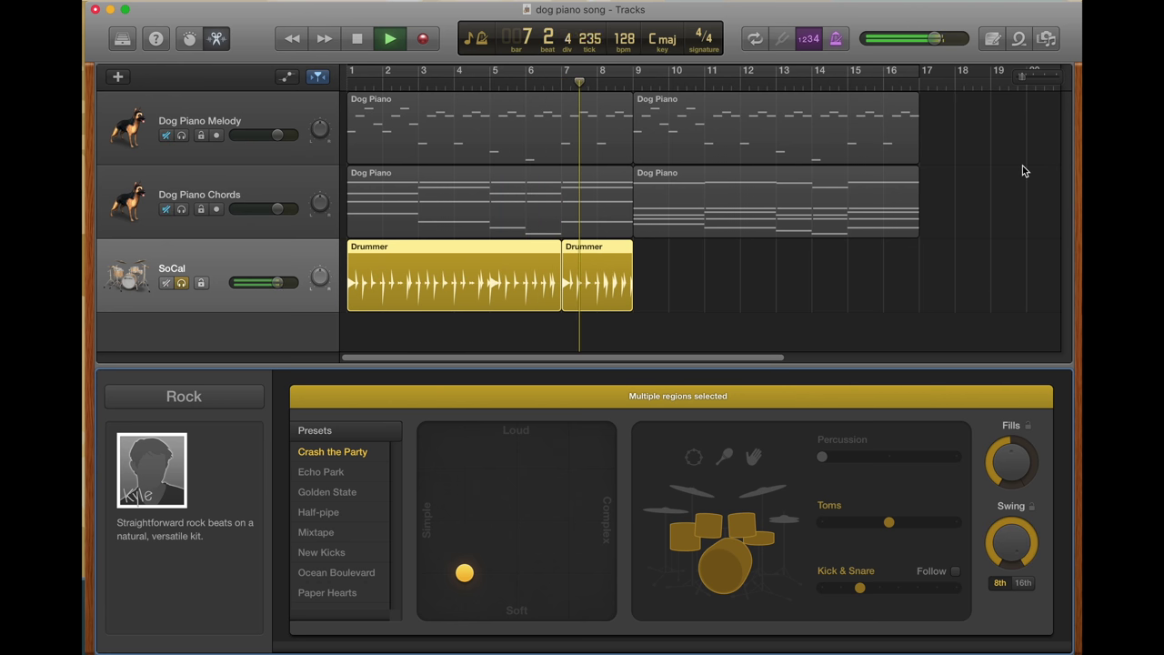
Step: Stop playback, return to the beginning, reset Swing to its minimum, and switch it to 16th notes
{"action": "left_click", "coordinate": [357, 40]}
{"action": "left_click", "coordinate": [357, 40]}
{"action": "left_click_drag", "start_coordinate": [1006, 548], "coordinate": [1006, 559]}
{"action": "left_click", "coordinate": [1023, 583]}
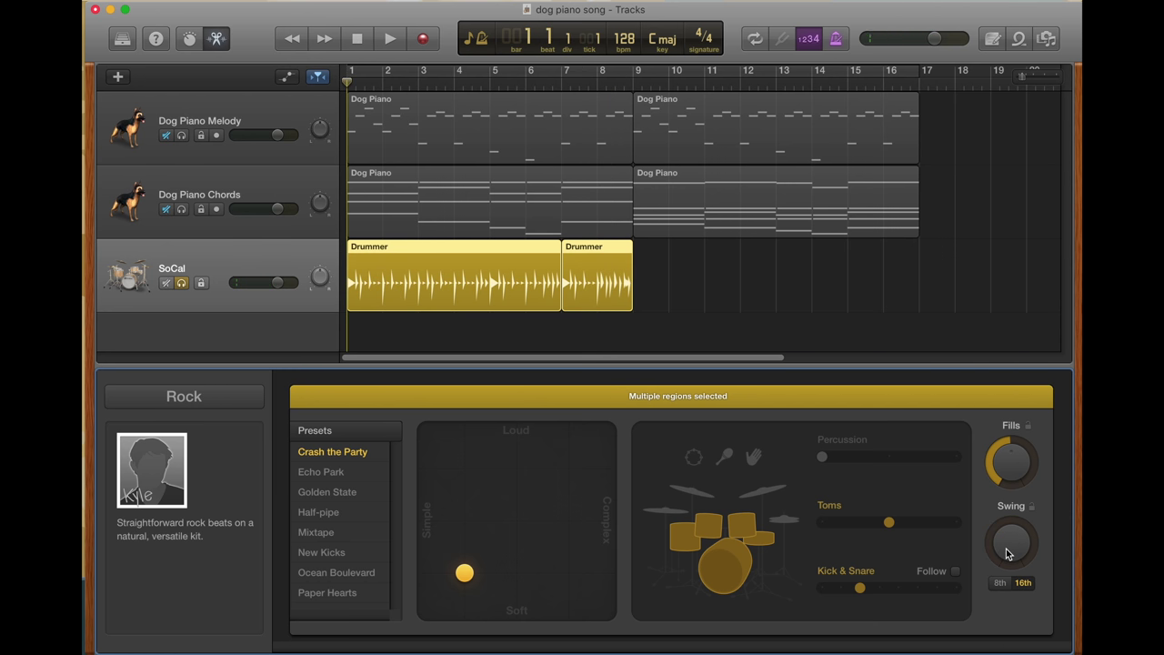
Step: Try maximum 16th-note Swing on both Drummer regions, playing the soloed drums from the beginning and again from about bar 8
{"action": "left_click", "coordinate": [971, 337]}
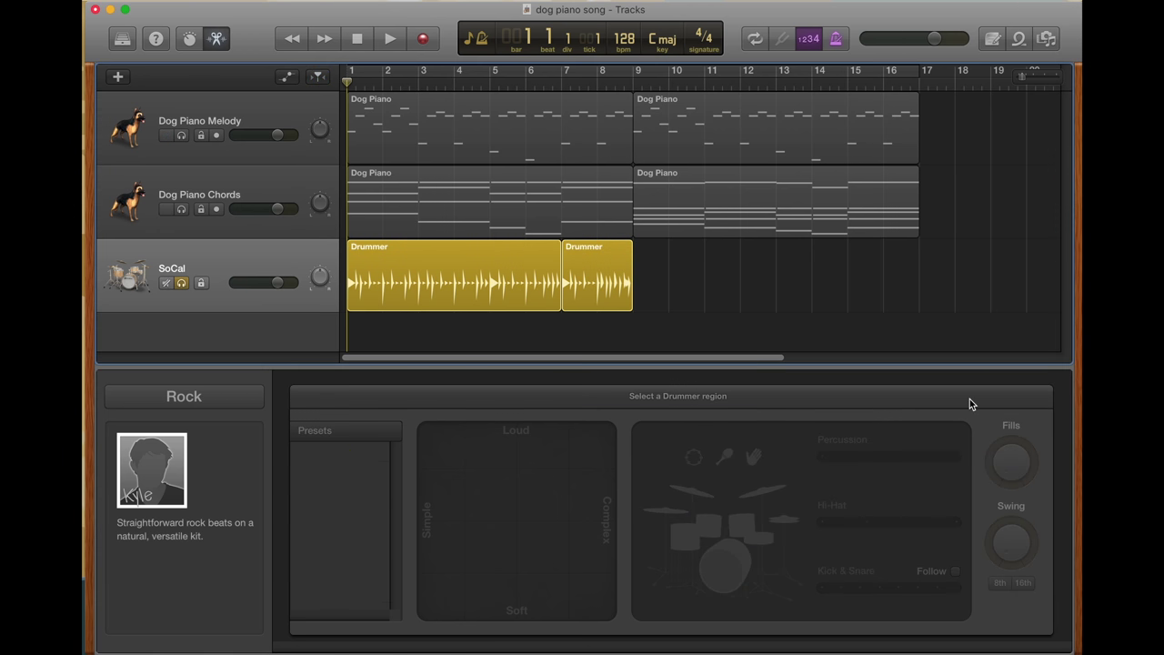
{"action": "left_click", "coordinate": [528, 282]}
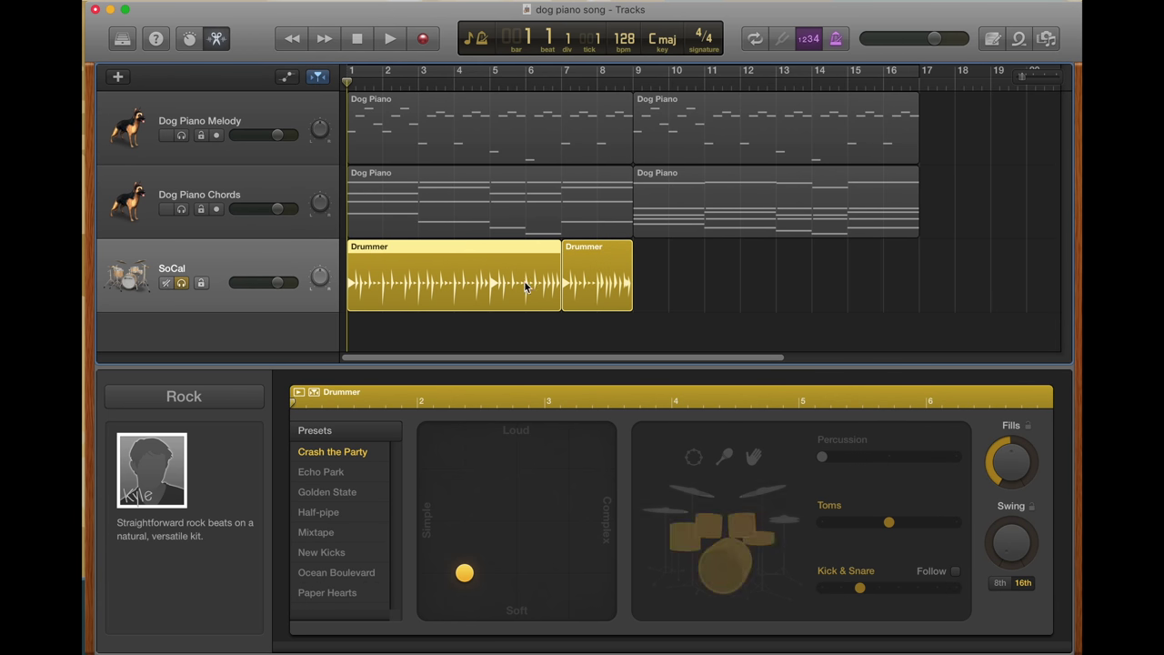
{"action": "left_click", "coordinate": [606, 282], "text": "shift"}
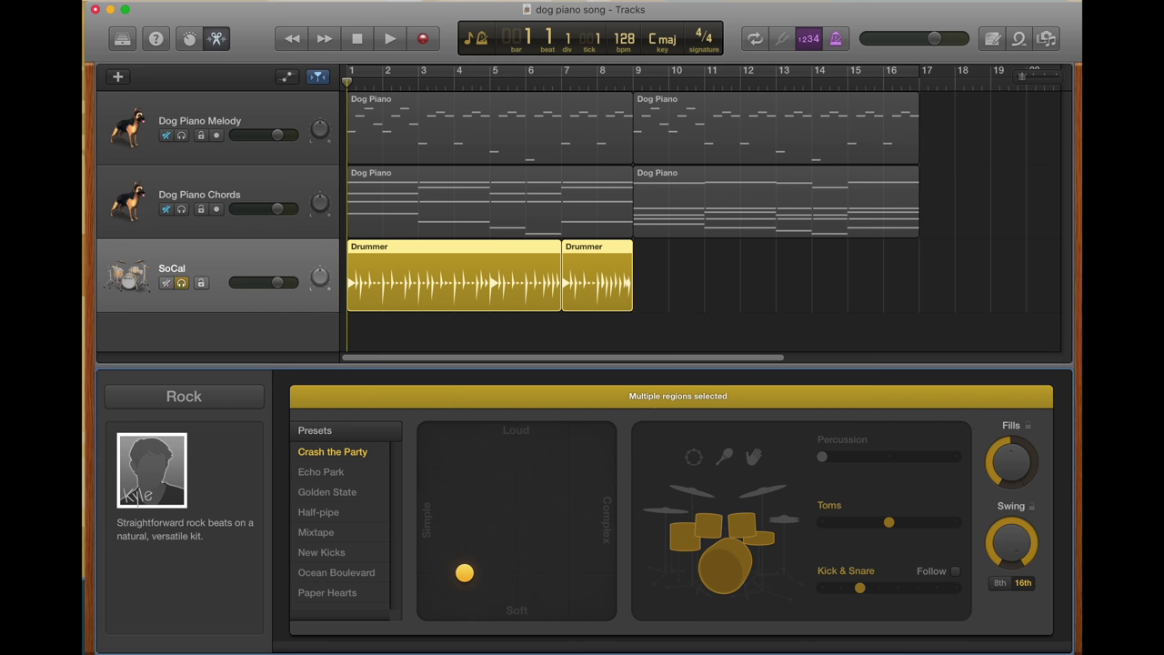
{"action": "key", "text": "space"}
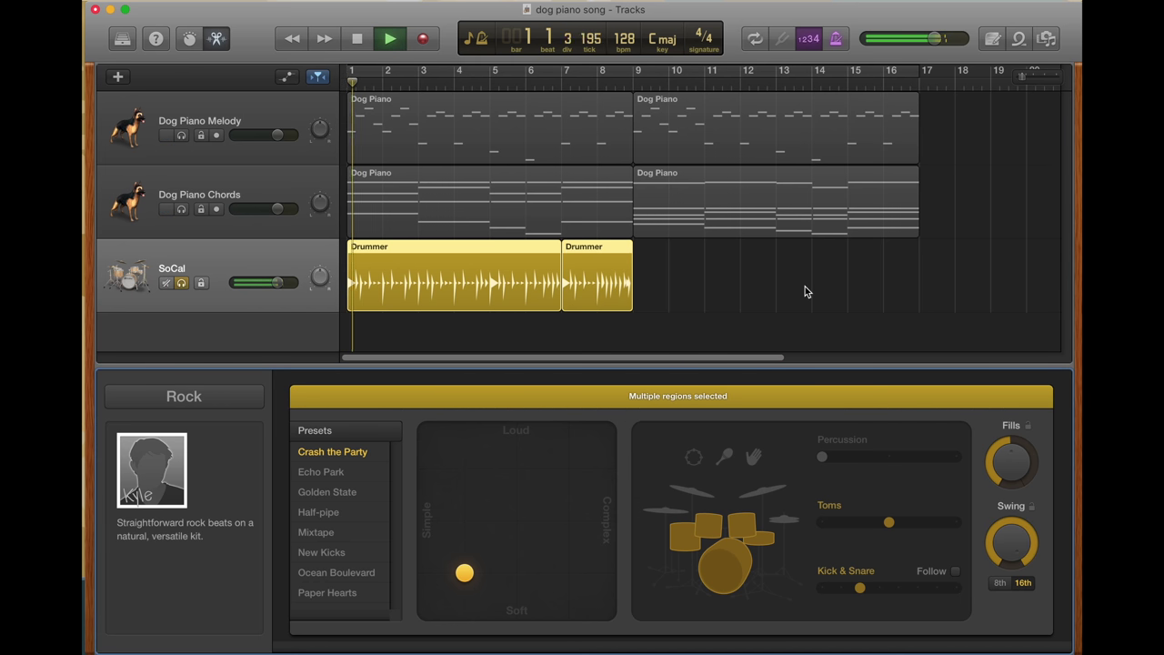
{"action": "left_click", "coordinate": [596, 79]}
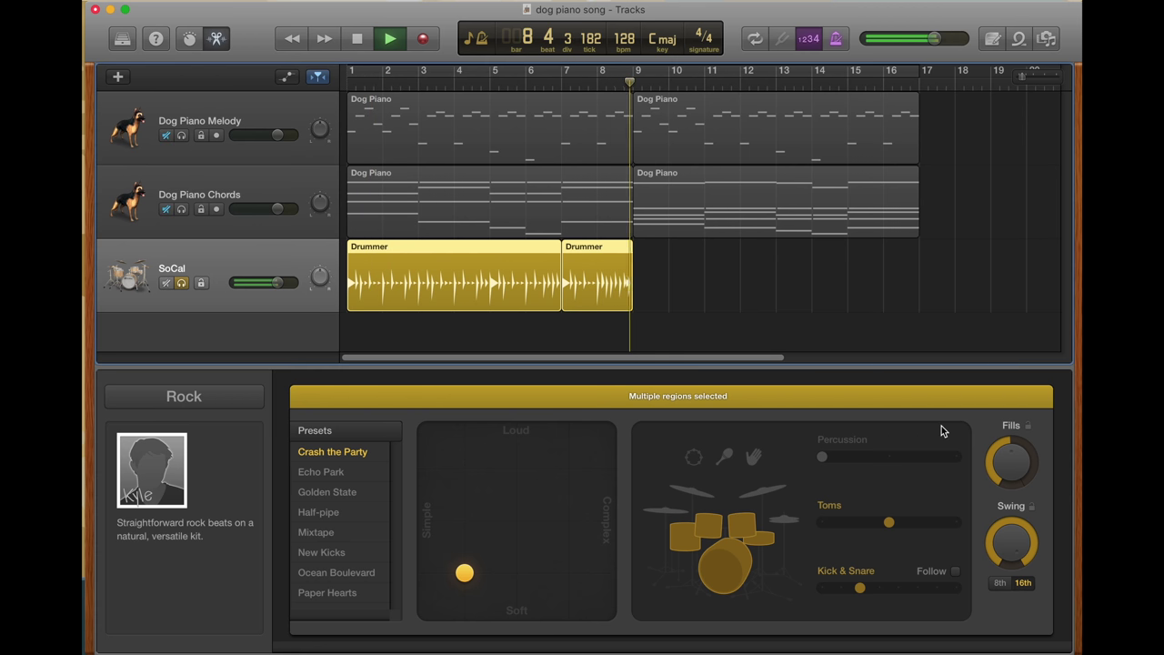
Step: Stop playback, return to the beginning of the song, and turn off solo on the SoCal track
{"action": "key", "text": "space"}
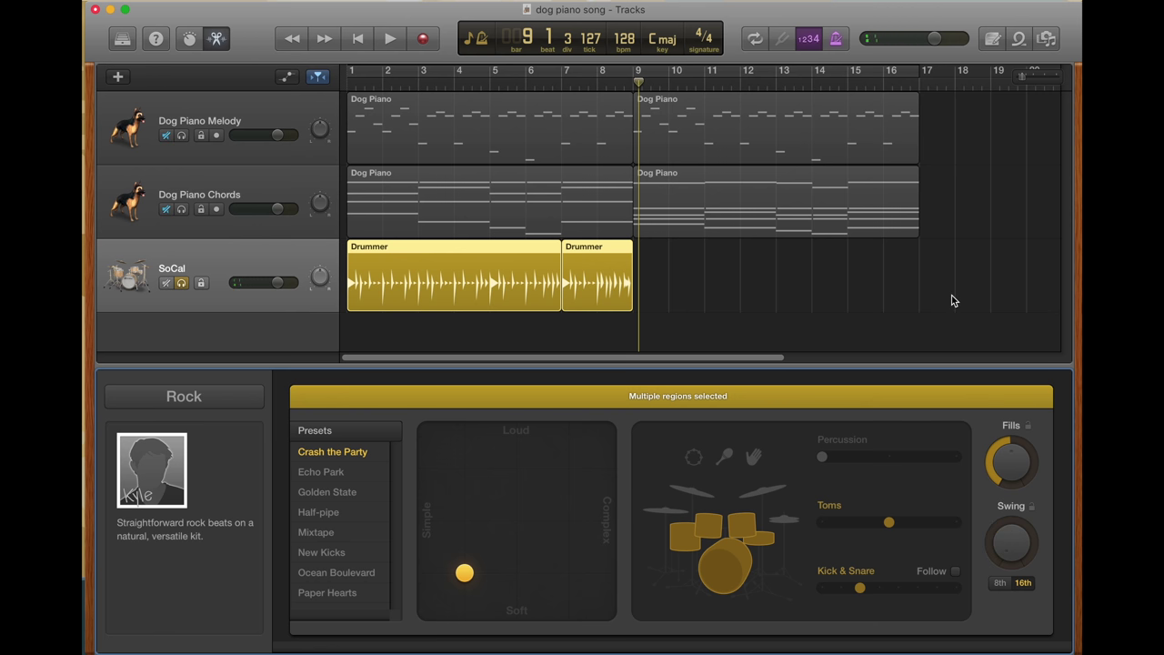
{"action": "left_click", "coordinate": [357, 40]}
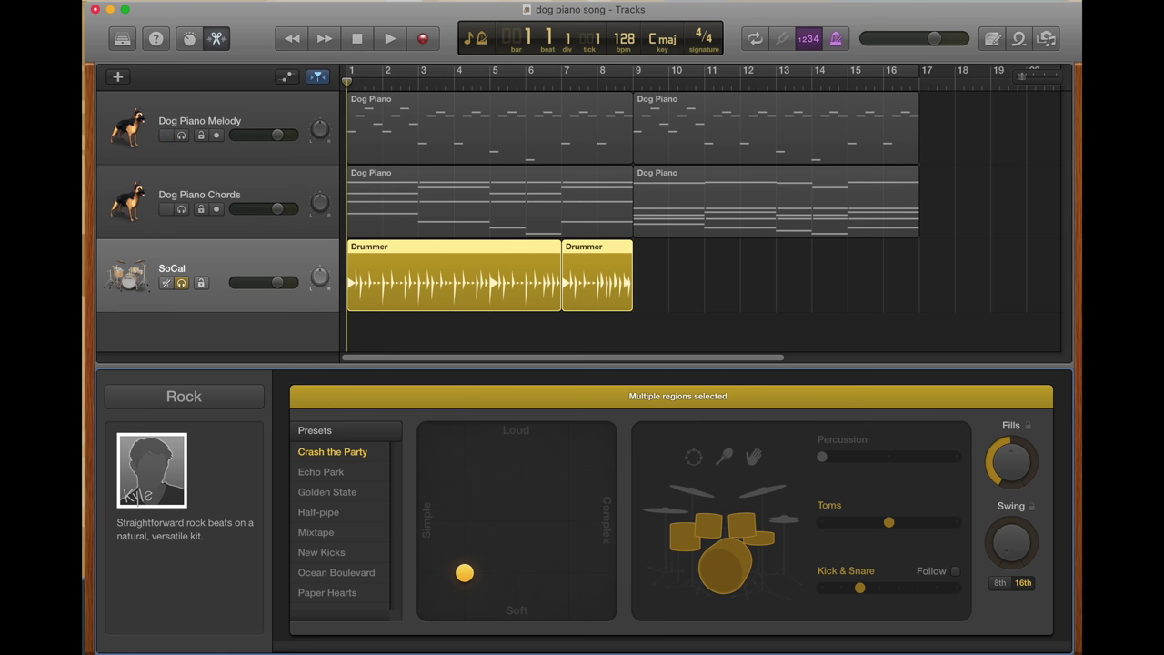
{"action": "left_click", "coordinate": [657, 293]}
{"action": "left_click", "coordinate": [181, 283]}
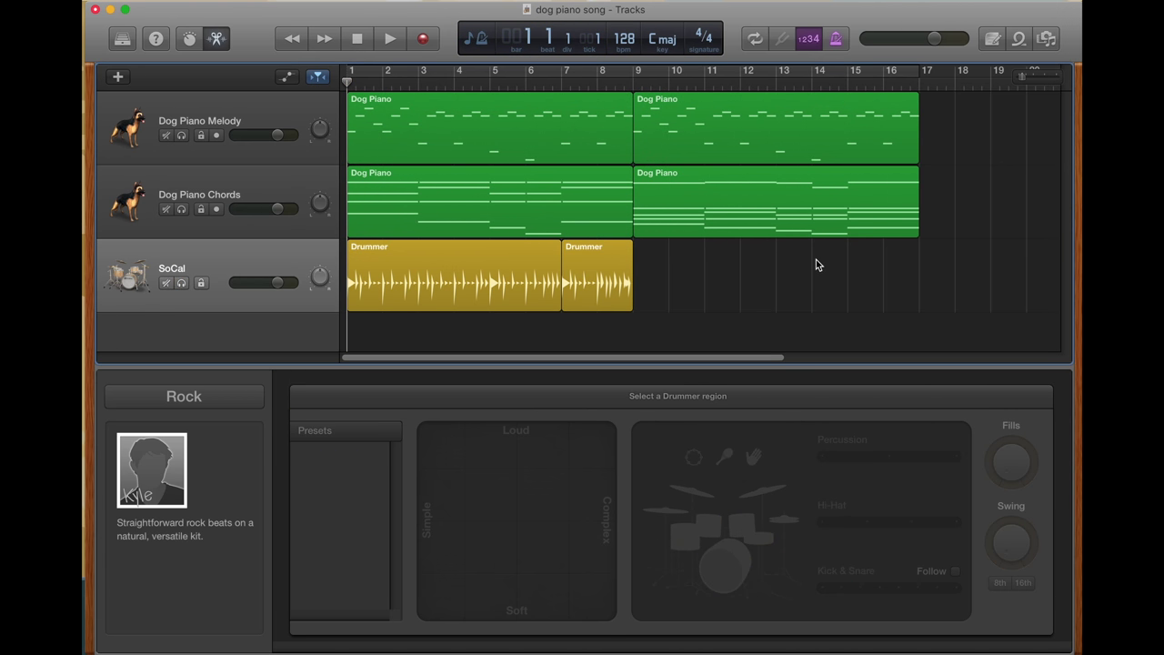
Step: Switch both Drummer regions from toms to hi-hat, play the song to about bar 7, and return to the beginning
{"action": "left_click_drag", "start_coordinate": [664, 261], "coordinate": [416, 294]}
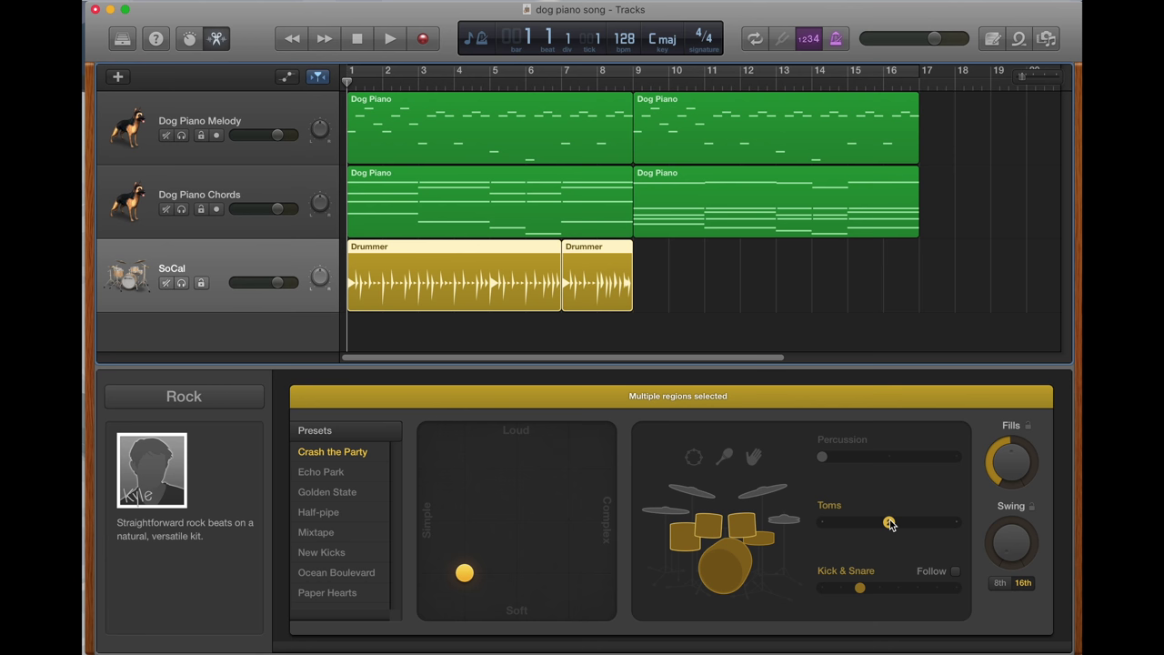
{"action": "mouse_move", "coordinate": [837, 460]}
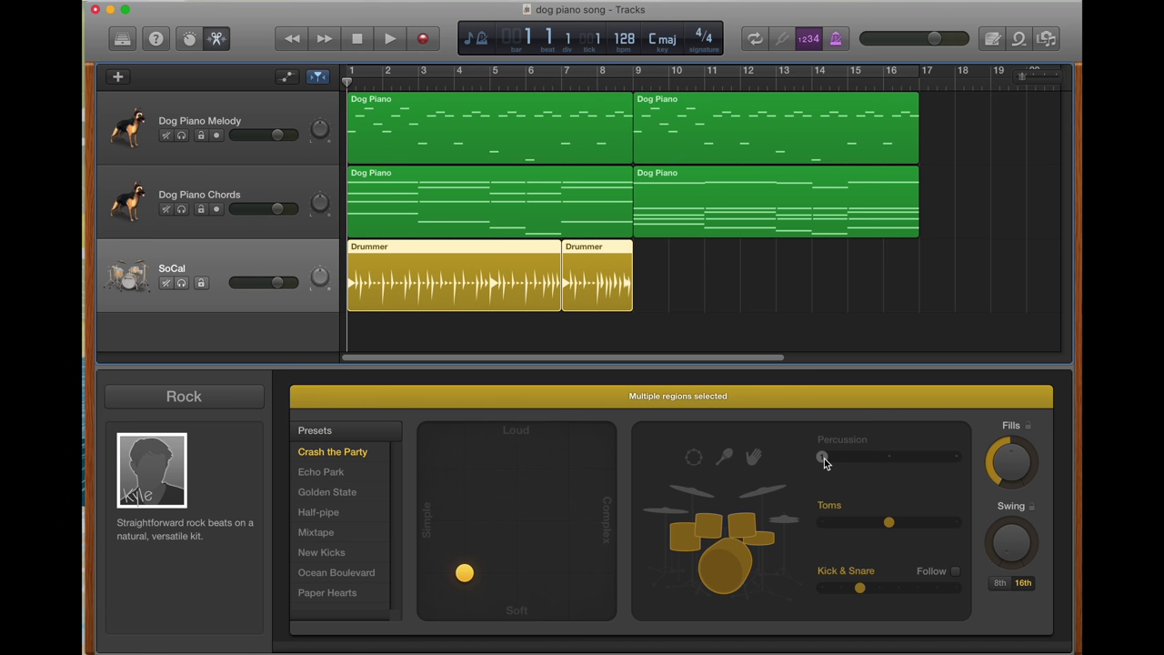
{"action": "left_click", "coordinate": [785, 523]}
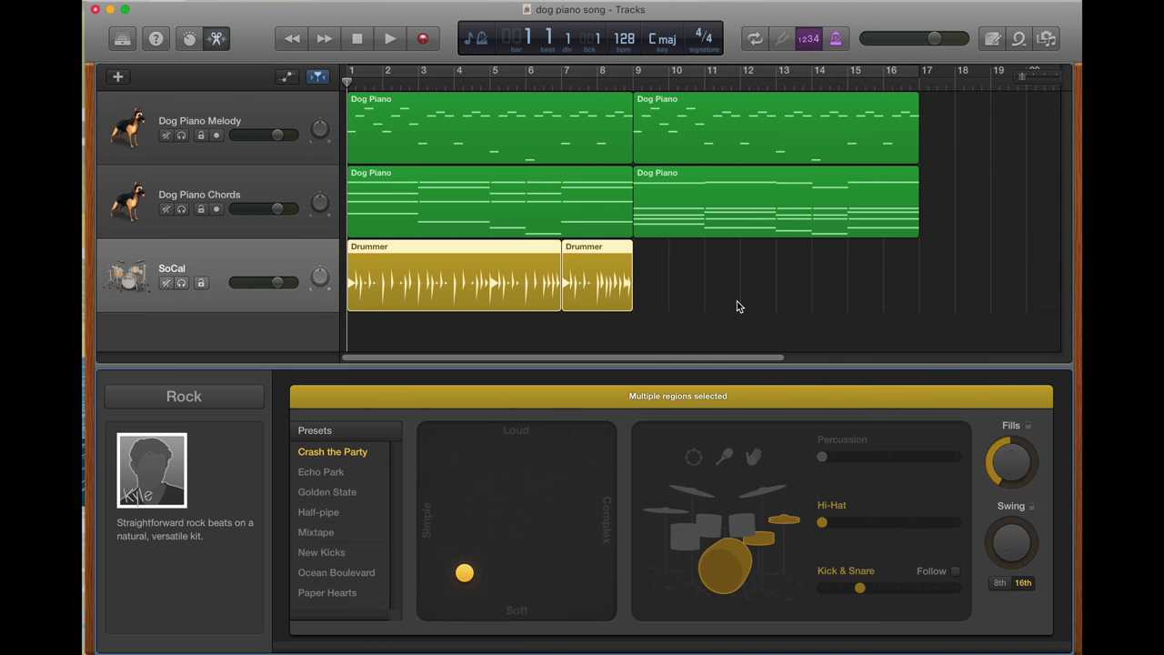
{"action": "left_click", "coordinate": [917, 308]}
{"action": "key", "text": "space"}
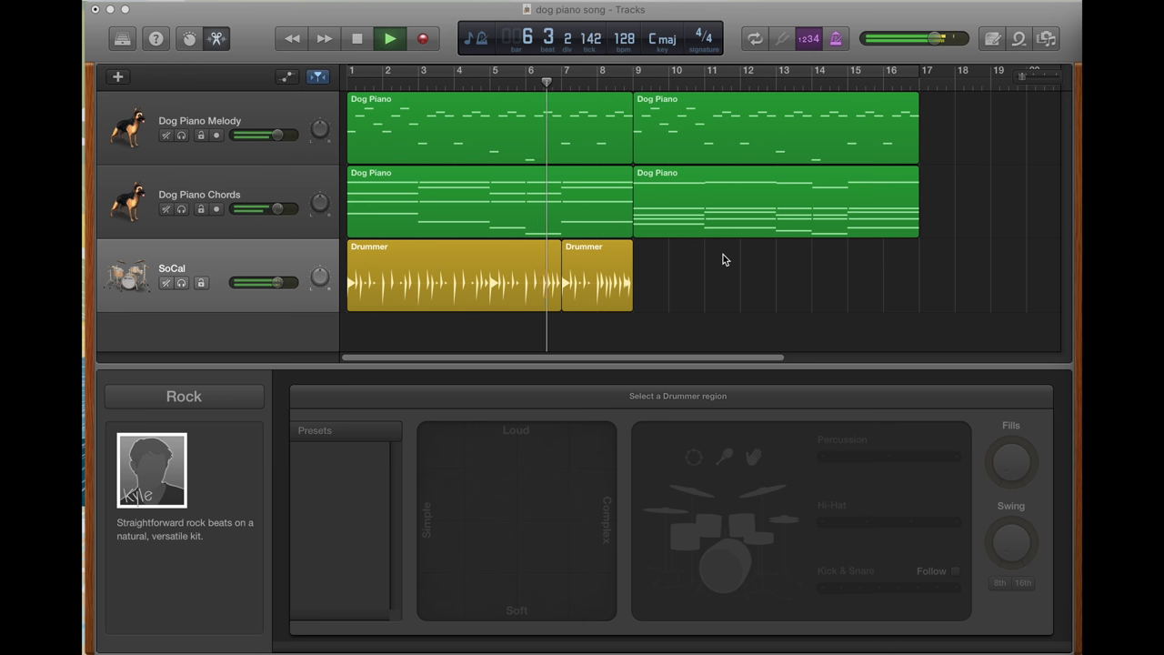
{"action": "left_click_drag", "start_coordinate": [657, 270], "coordinate": [489, 273]}
{"action": "left_click", "coordinate": [353, 38]}
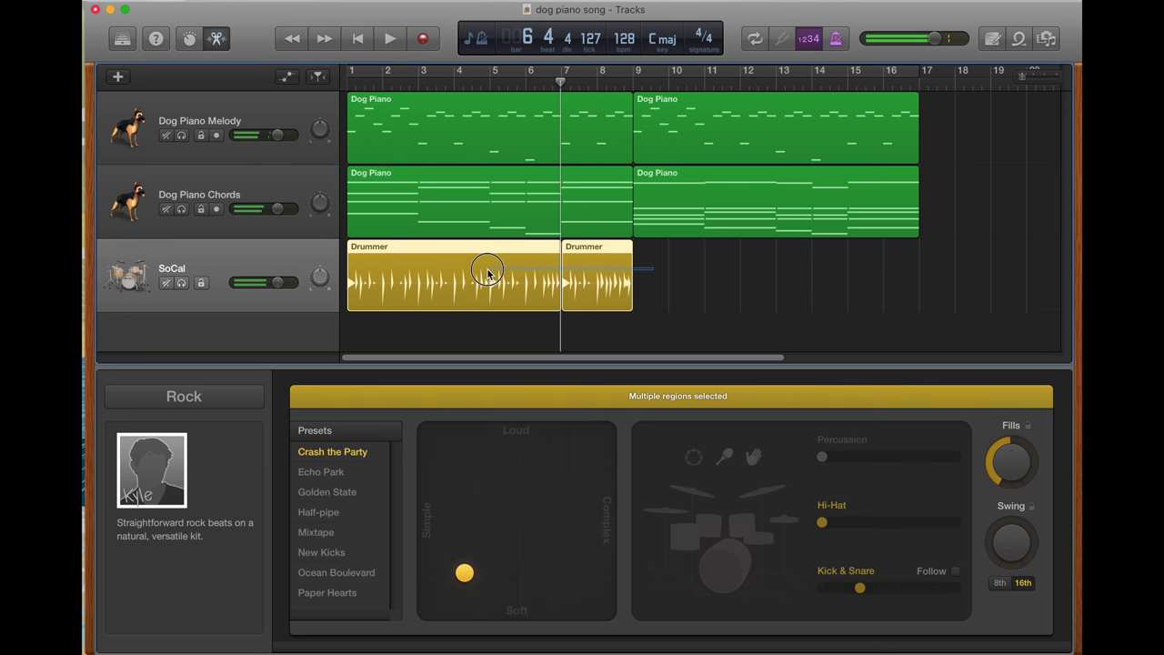
{"action": "left_click", "coordinate": [353, 37]}
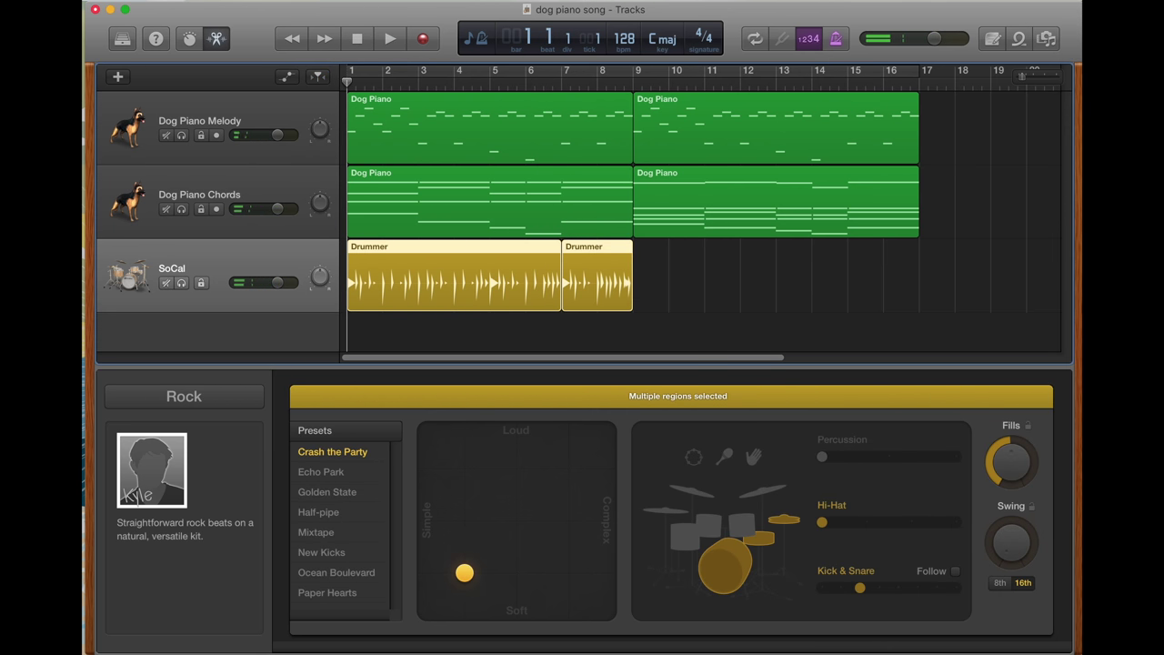
Step: Play the song from the beginning to about bar 3 to listen to the hi-hat part
{"action": "left_click", "coordinate": [967, 316]}
{"action": "key", "text": "space"}
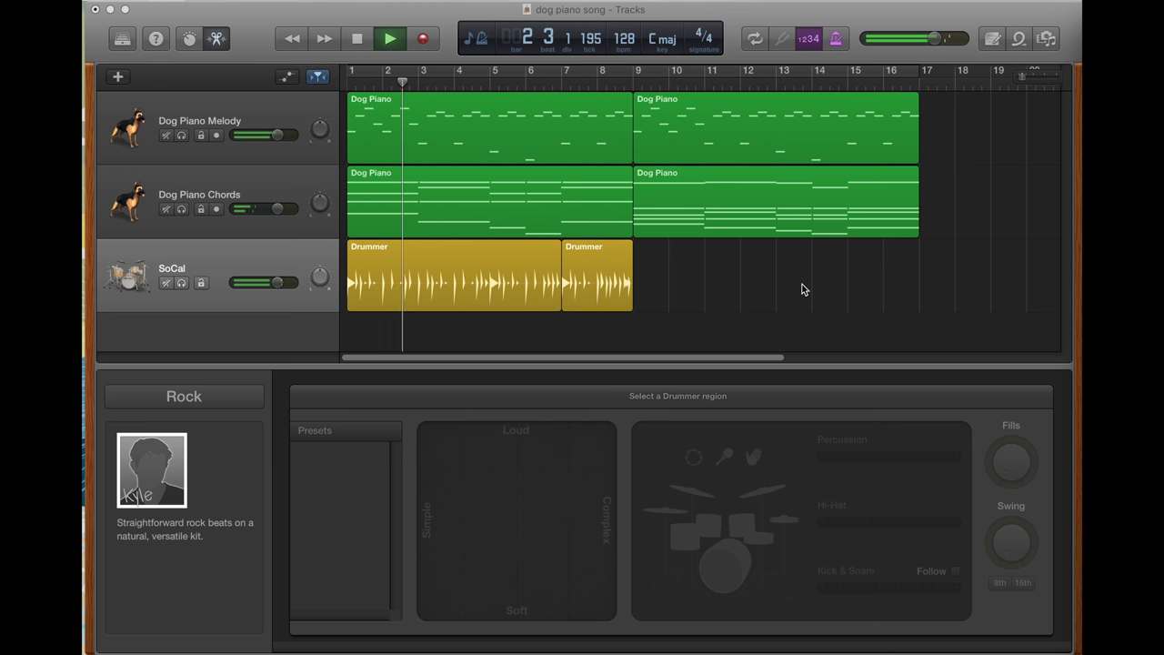
{"action": "left_click", "coordinate": [860, 273]}
{"action": "key", "text": "space"}
Step: Select both Drummer regions and set the Hi-Hat pattern to 2
{"action": "left_click", "coordinate": [571, 282]}
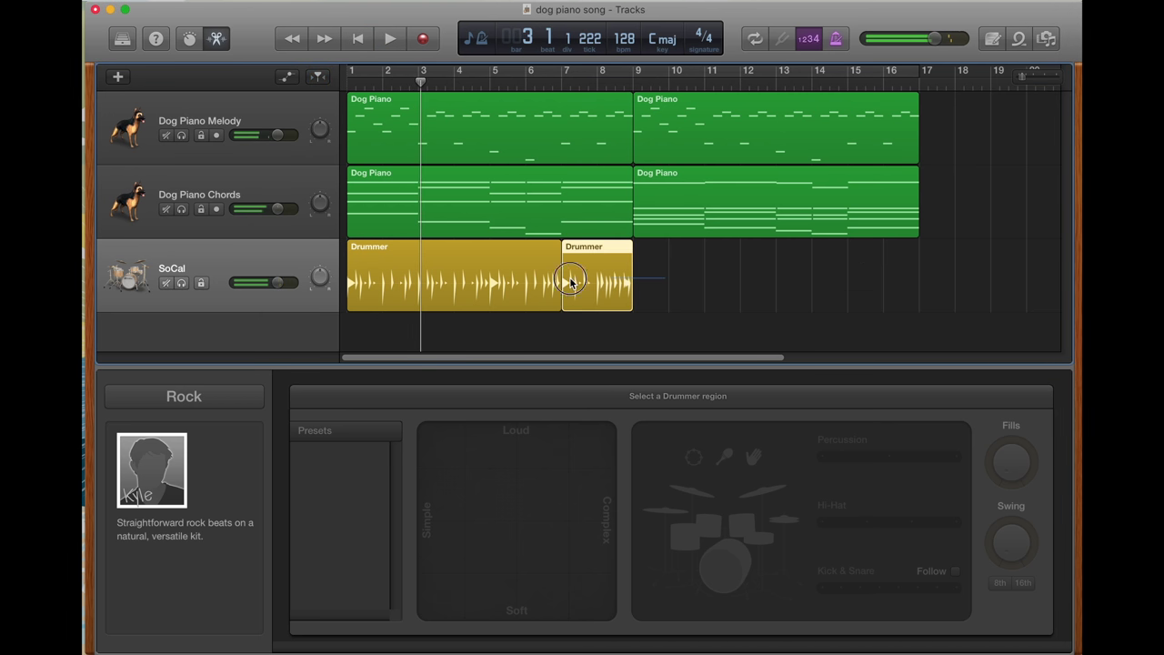
{"action": "left_click", "coordinate": [499, 275], "text": "shift"}
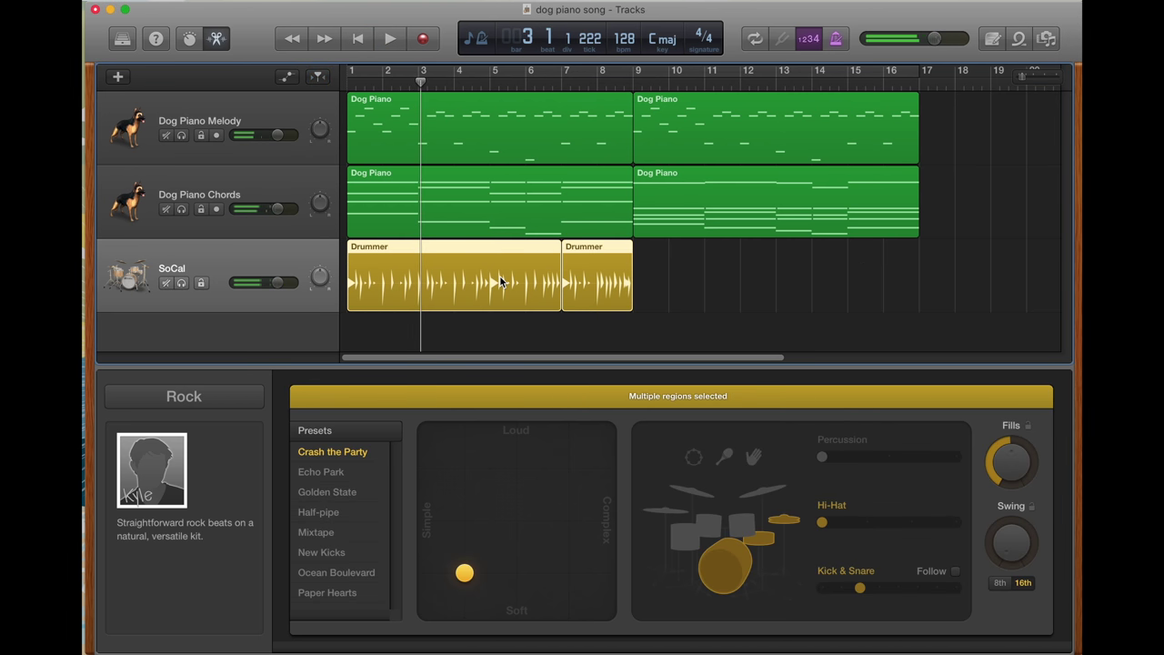
{"action": "left_click", "coordinate": [868, 524]}
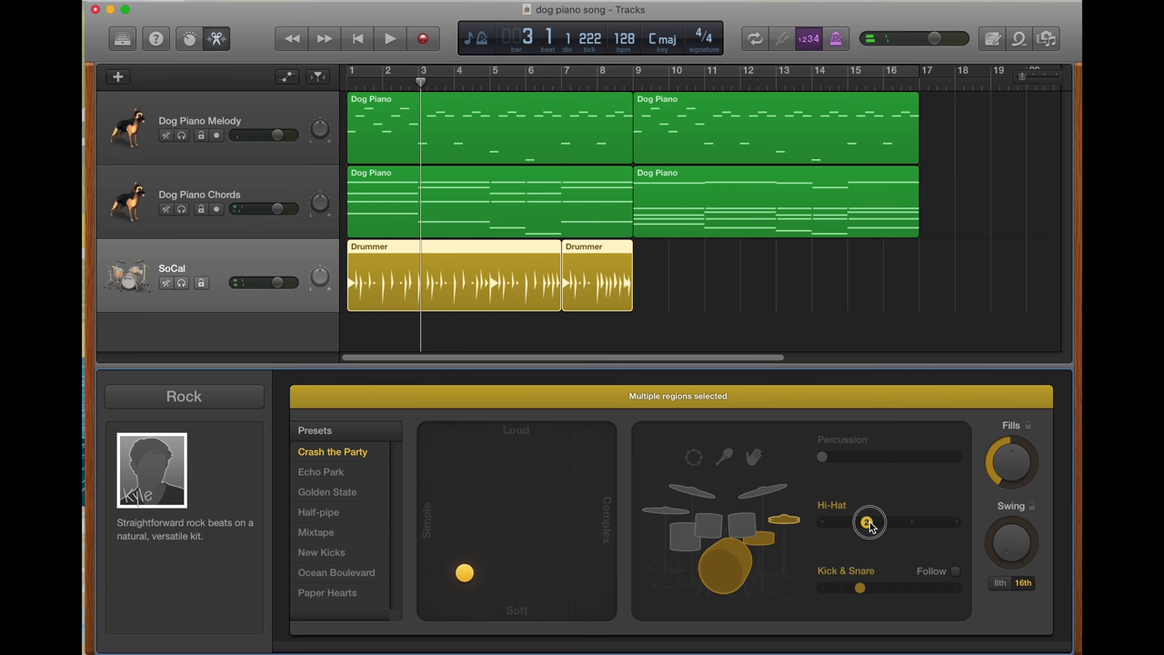
Step: Play the song from the beginning to about bar 7 to hear Hi-Hat pattern 2, and return to the start
{"action": "left_click", "coordinate": [754, 273]}
{"action": "key", "text": "space"}
{"action": "left_click", "coordinate": [356, 38]}
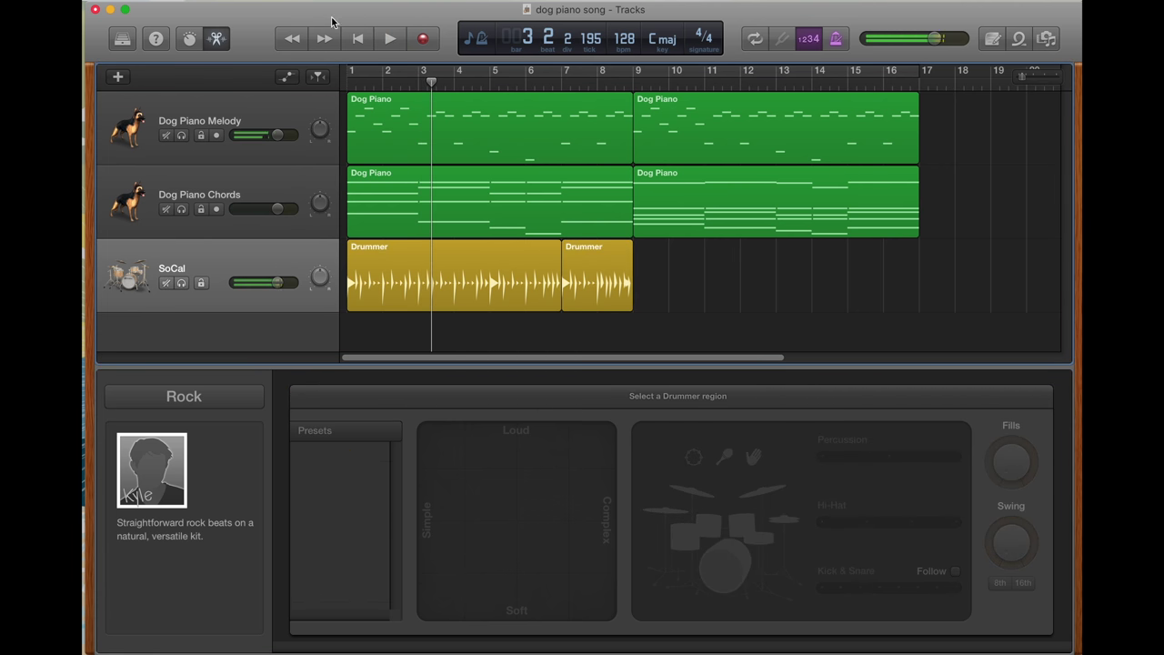
{"action": "left_click", "coordinate": [355, 40]}
{"action": "key", "text": "space"}
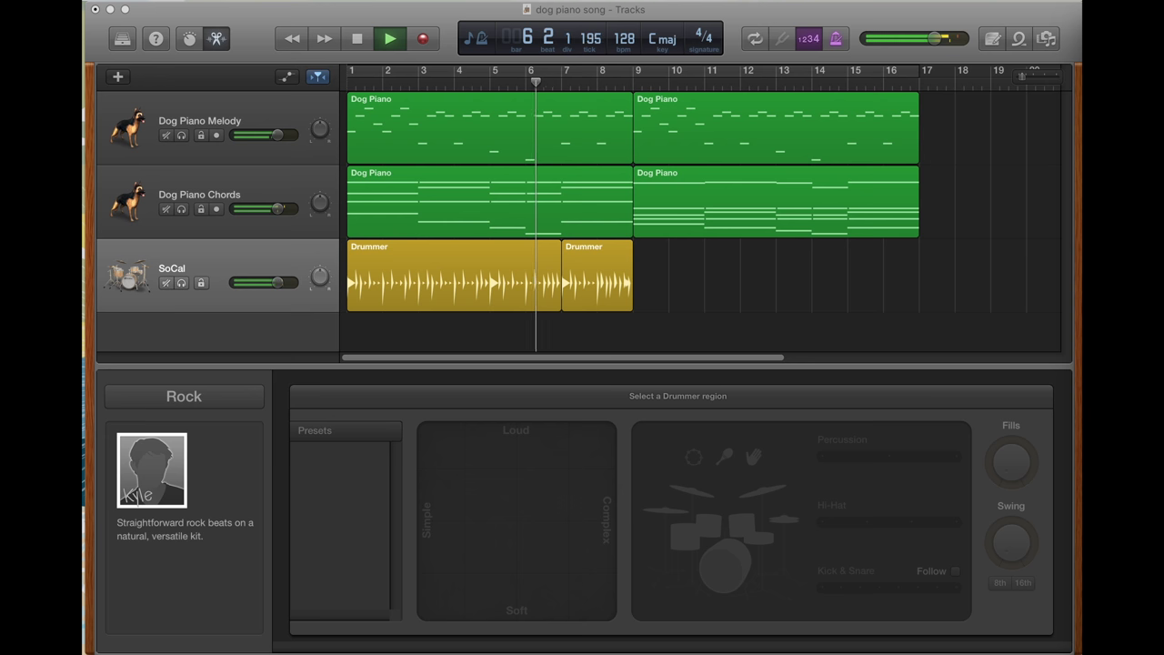
{"action": "left_click", "coordinate": [1013, 316]}
{"action": "key", "text": "space"}
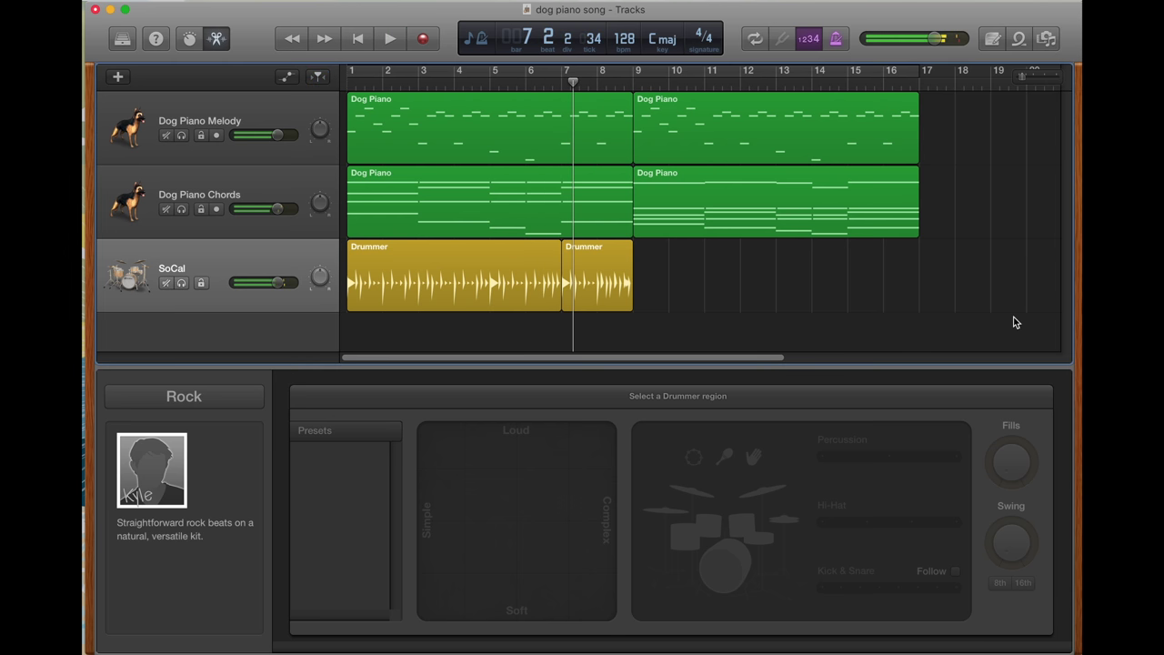
{"action": "key", "text": "Return"}
Step: Check the first Drummer region's settings and replay the song until late in bar 7
{"action": "left_click", "coordinate": [474, 291]}
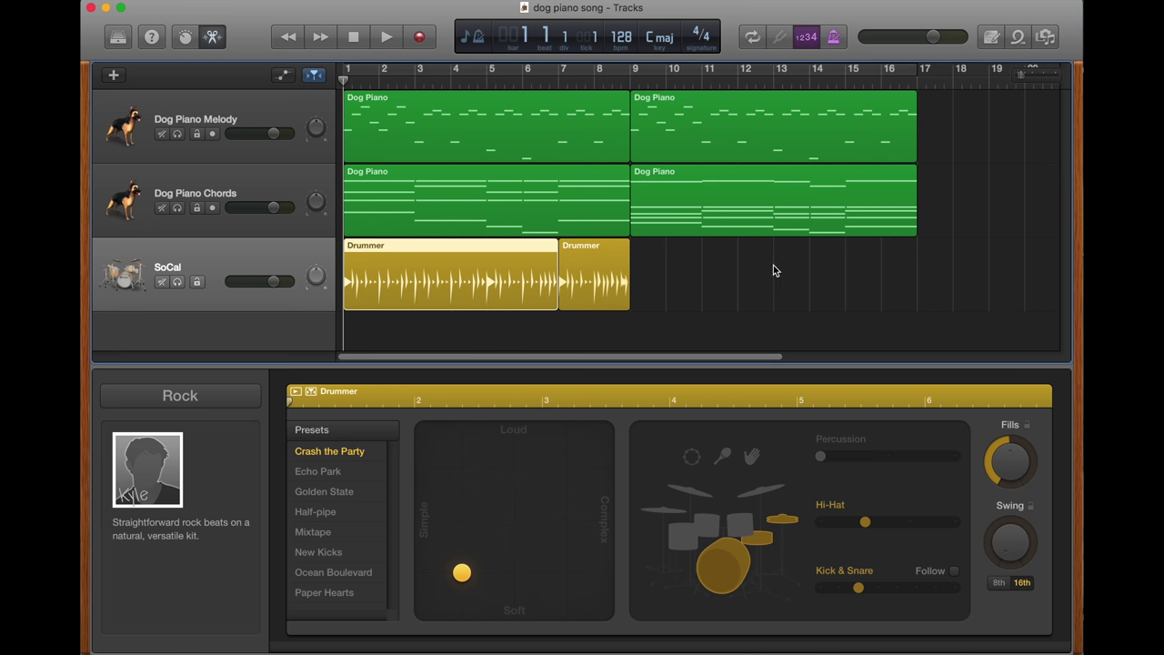
{"action": "left_click", "coordinate": [915, 275]}
{"action": "key", "text": "space"}
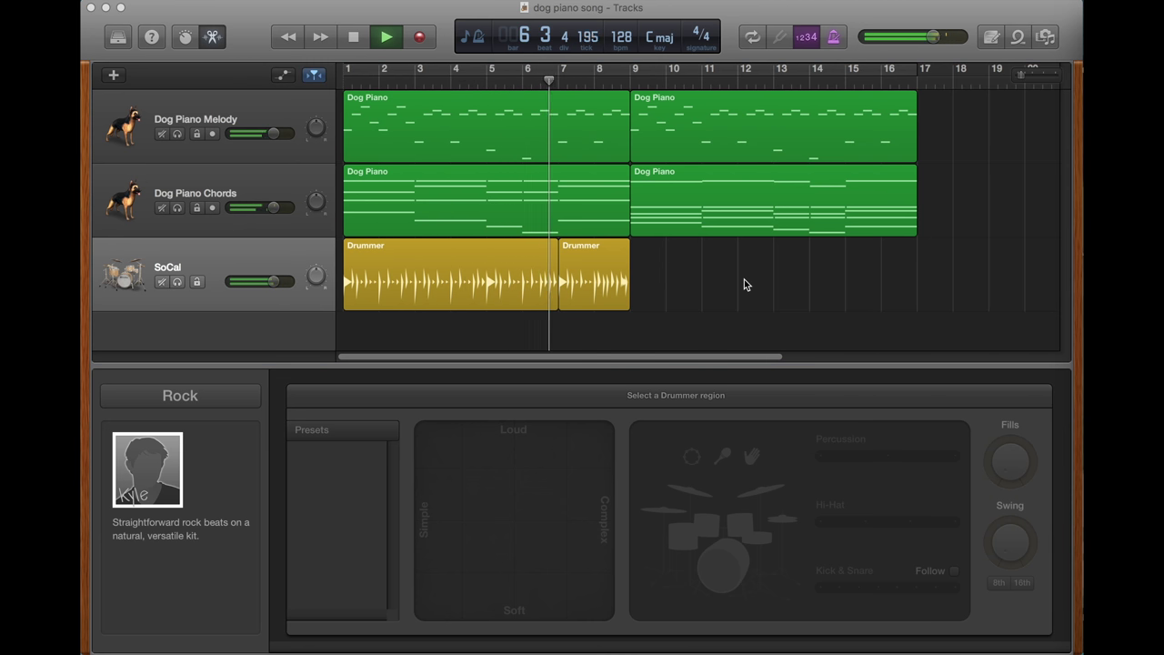
{"action": "left_click", "coordinate": [713, 287]}
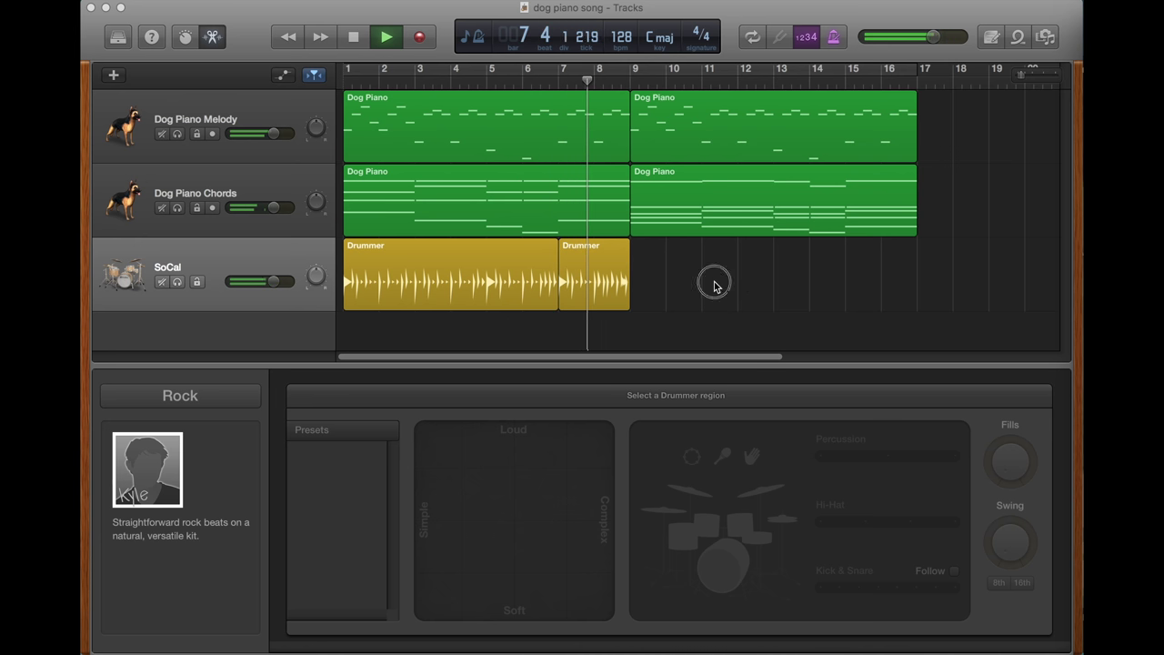
{"action": "key", "text": "space"}
Step: Set the Hi-Hat pattern of both Drummer regions to 3 and return to the beginning of the song
{"action": "left_click", "coordinate": [575, 280]}
{"action": "left_click", "coordinate": [510, 264], "text": "shift"}
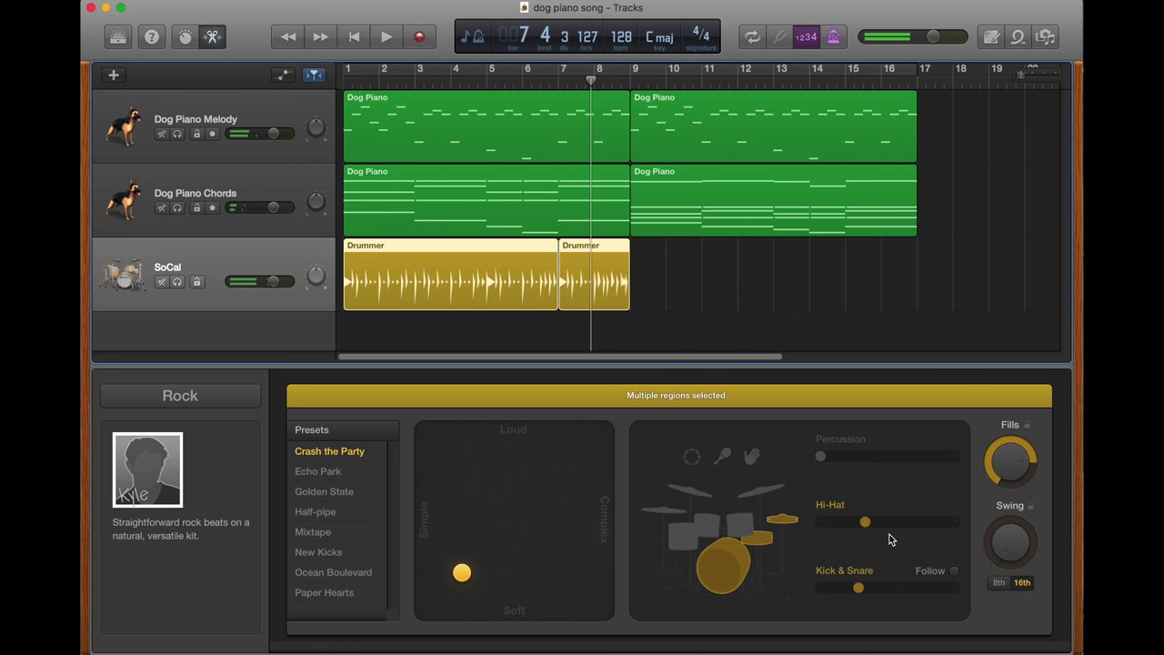
{"action": "key", "text": "Return"}
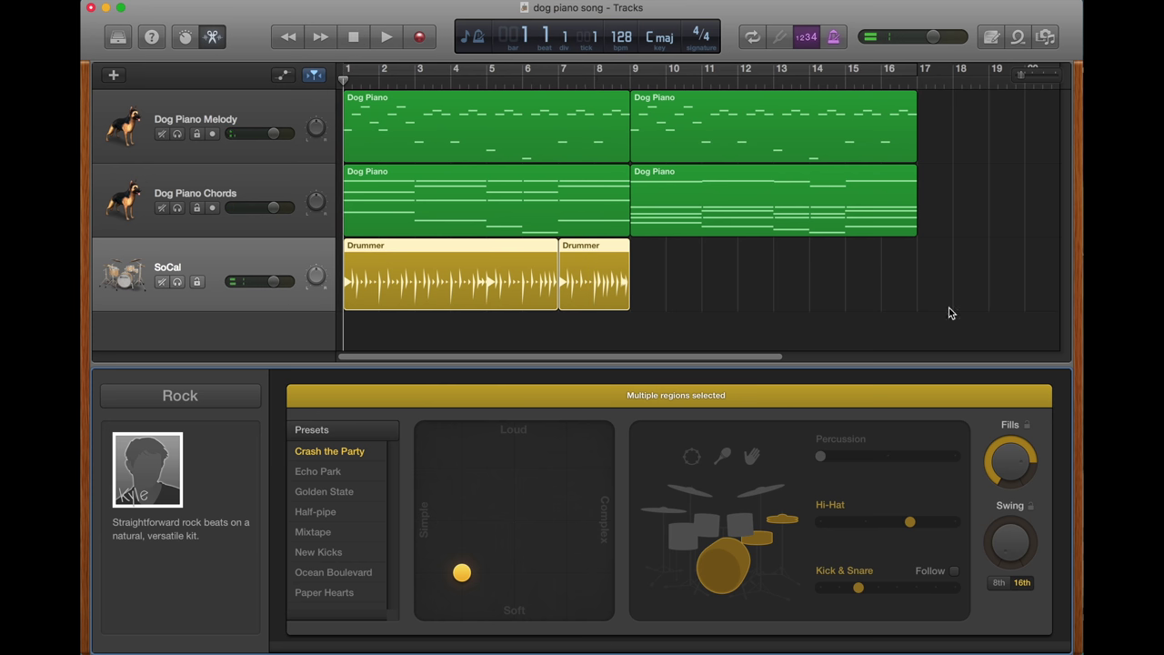
Step: Play the song until late in bar 7 to hear Hi-Hat pattern 3, and return to the beginning
{"action": "key", "text": "space"}
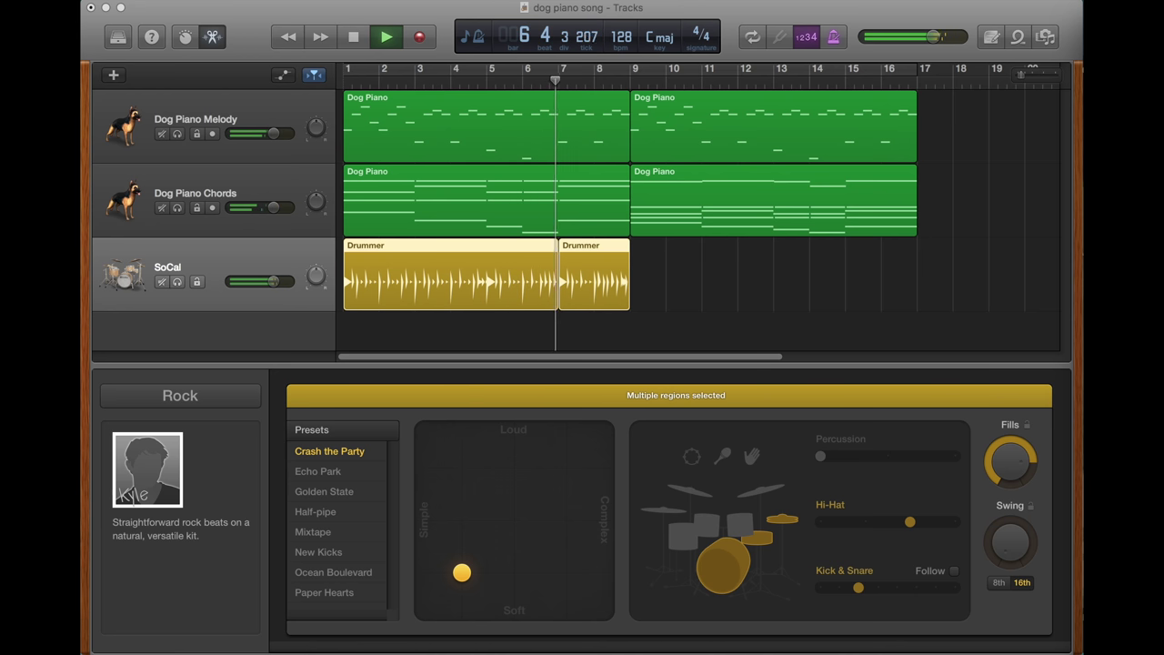
{"action": "left_click", "coordinate": [936, 260]}
{"action": "key", "text": "space"}
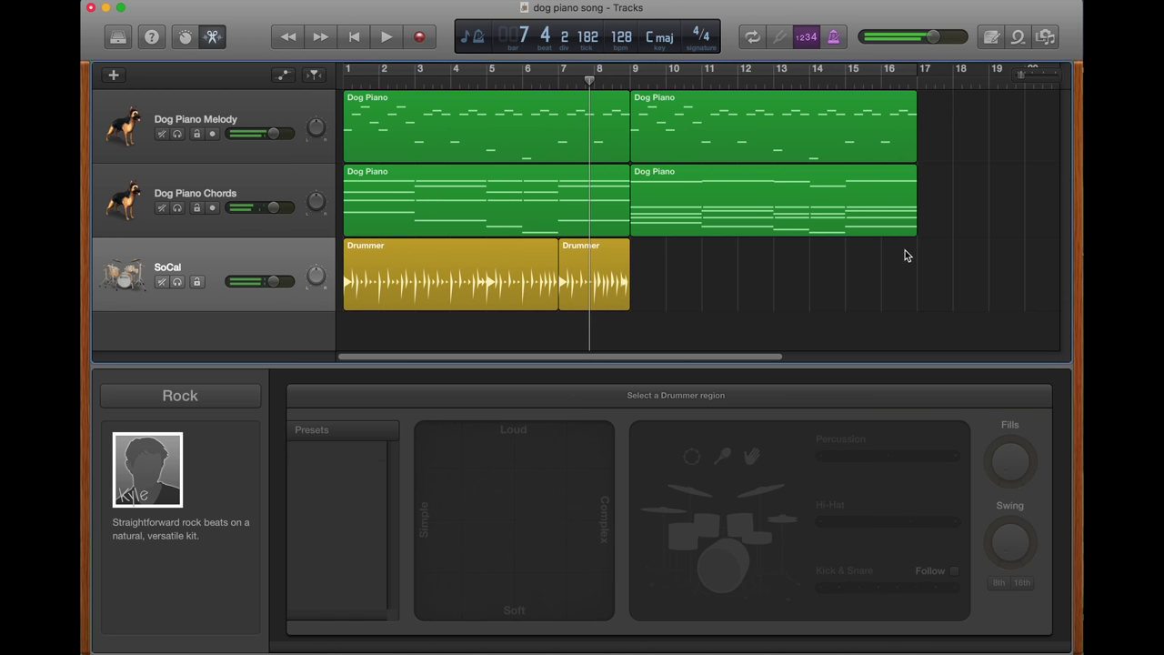
{"action": "left_click", "coordinate": [353, 36]}
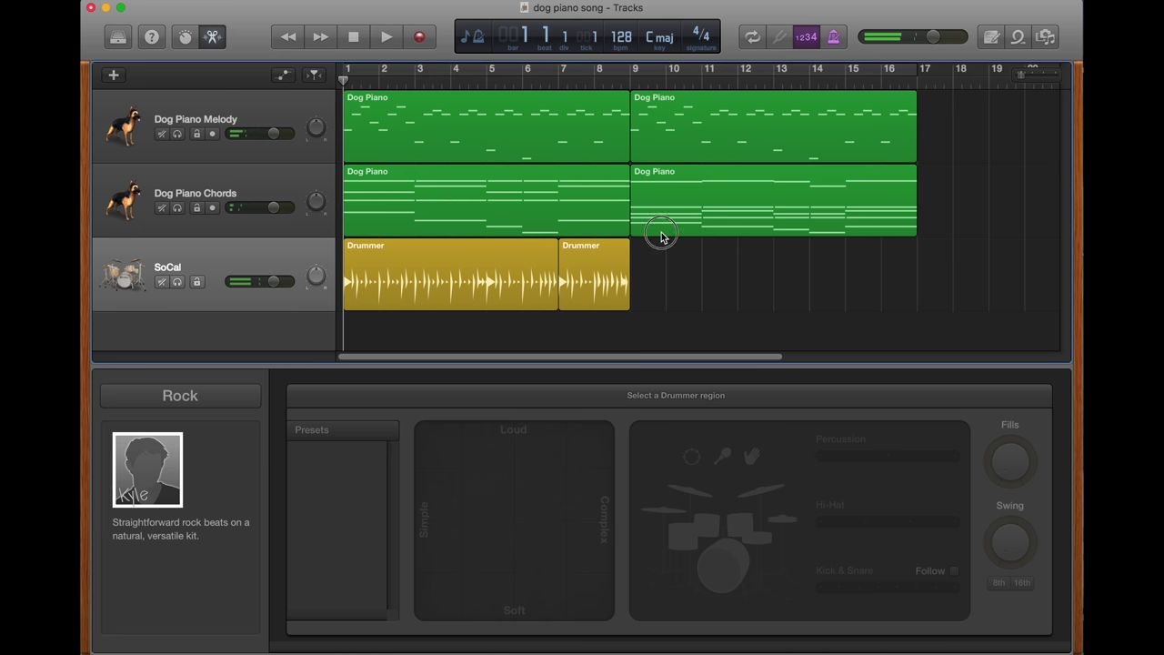
Step: Select both Drummer regions and set the Hi-Hat to the last pattern, one above 3
{"action": "left_click", "coordinate": [661, 232]}
{"action": "left_click_drag", "start_coordinate": [671, 273], "coordinate": [438, 280]}
{"action": "left_click", "coordinate": [736, 309]}
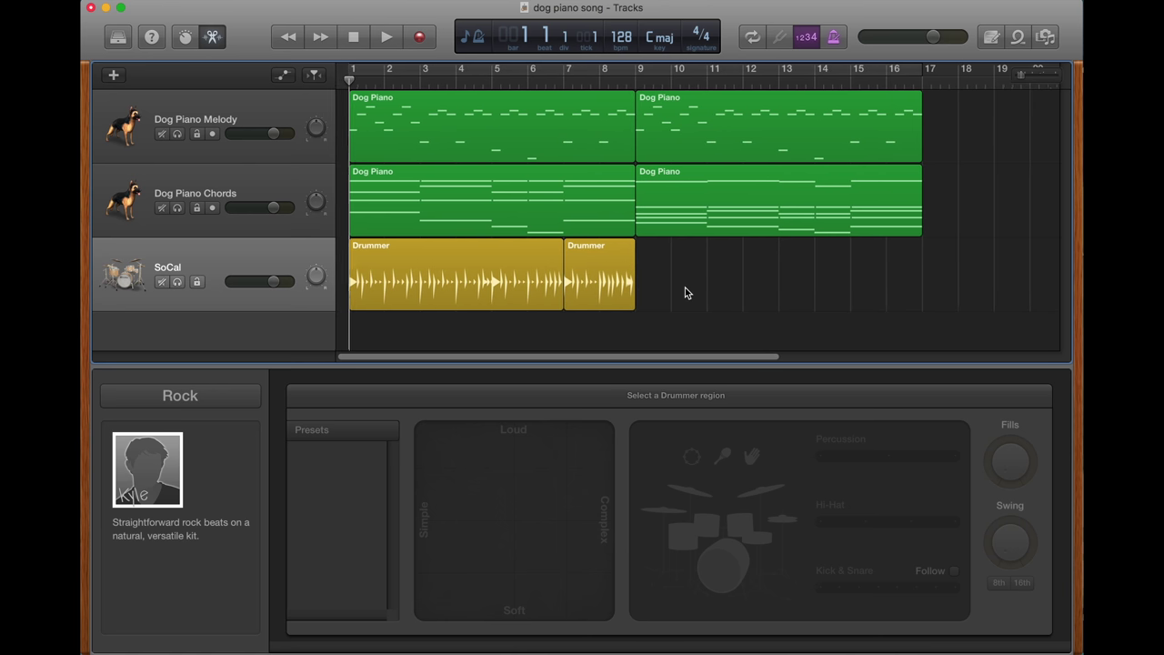
{"action": "key", "text": "XF86MonBrightnessUp"}
{"action": "key", "text": "XF86KbdBrightnessUp"}
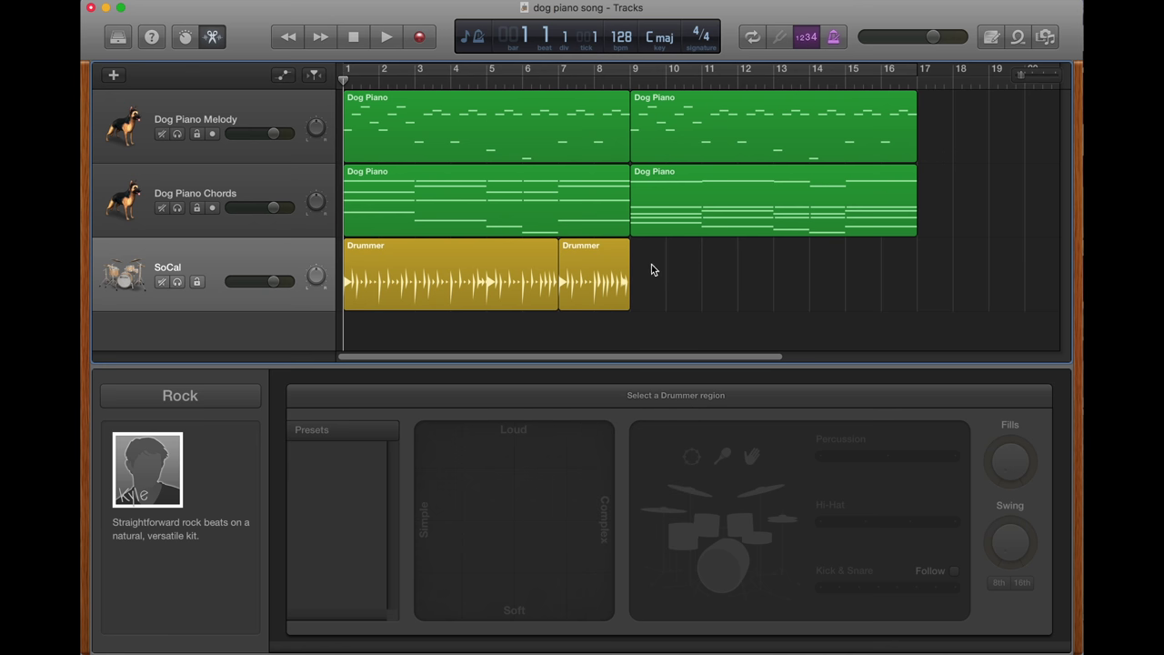
{"action": "left_click_drag", "start_coordinate": [651, 269], "coordinate": [509, 272]}
{"action": "left_click", "coordinate": [669, 292]}
{"action": "left_click_drag", "start_coordinate": [649, 281], "coordinate": [441, 269]}
{"action": "mouse_move", "coordinate": [955, 532]}
{"action": "left_click", "coordinate": [952, 524]}
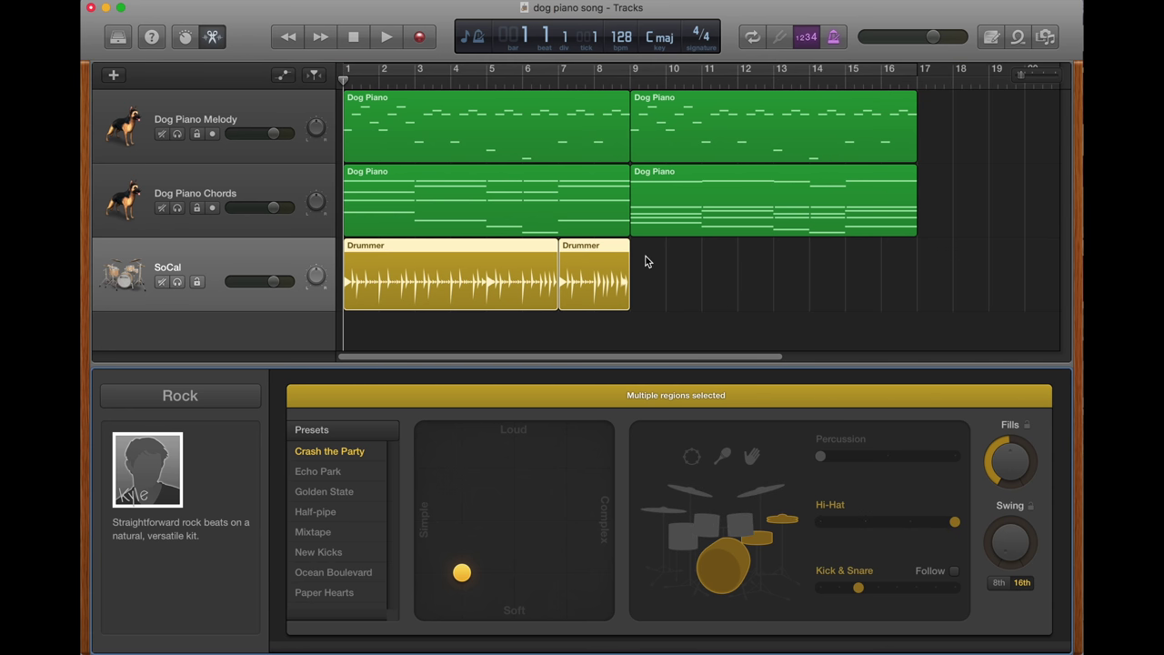
Step: Play the song from the beginning to about bar 5 to listen to the busiest hi-hat pattern
{"action": "left_click", "coordinate": [712, 301]}
{"action": "key", "text": "space"}
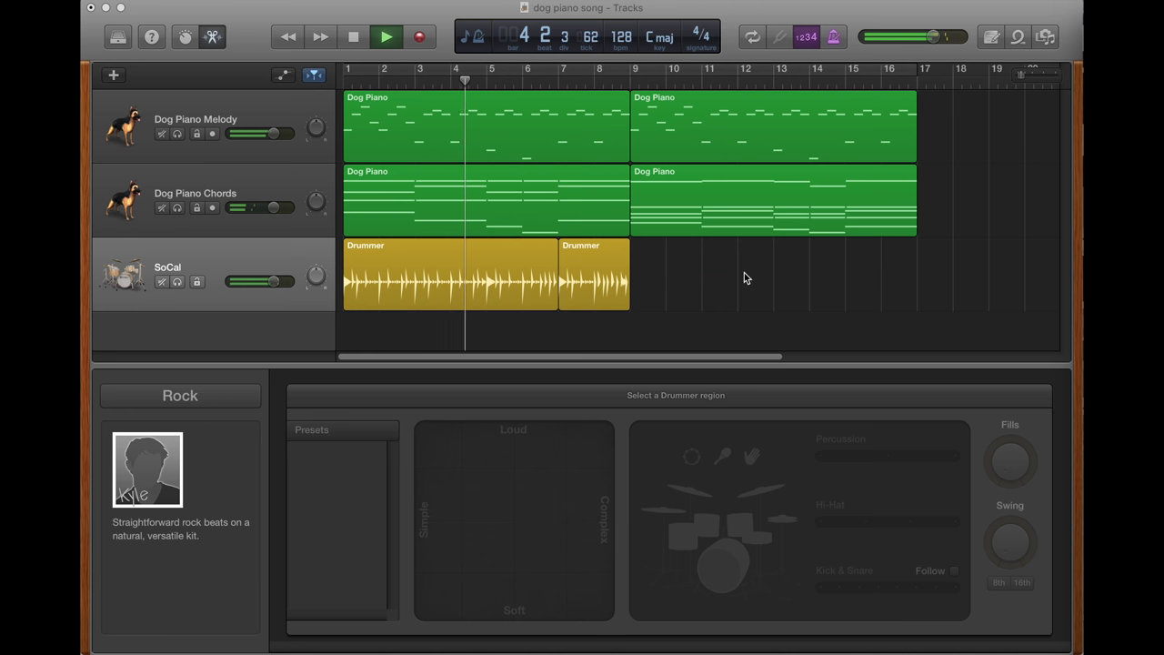
{"action": "key", "text": "space"}
Step: Select both Drummer regions and set the Hi-Hat pattern back to 3
{"action": "left_click", "coordinate": [664, 279]}
{"action": "left_click", "coordinate": [597, 284]}
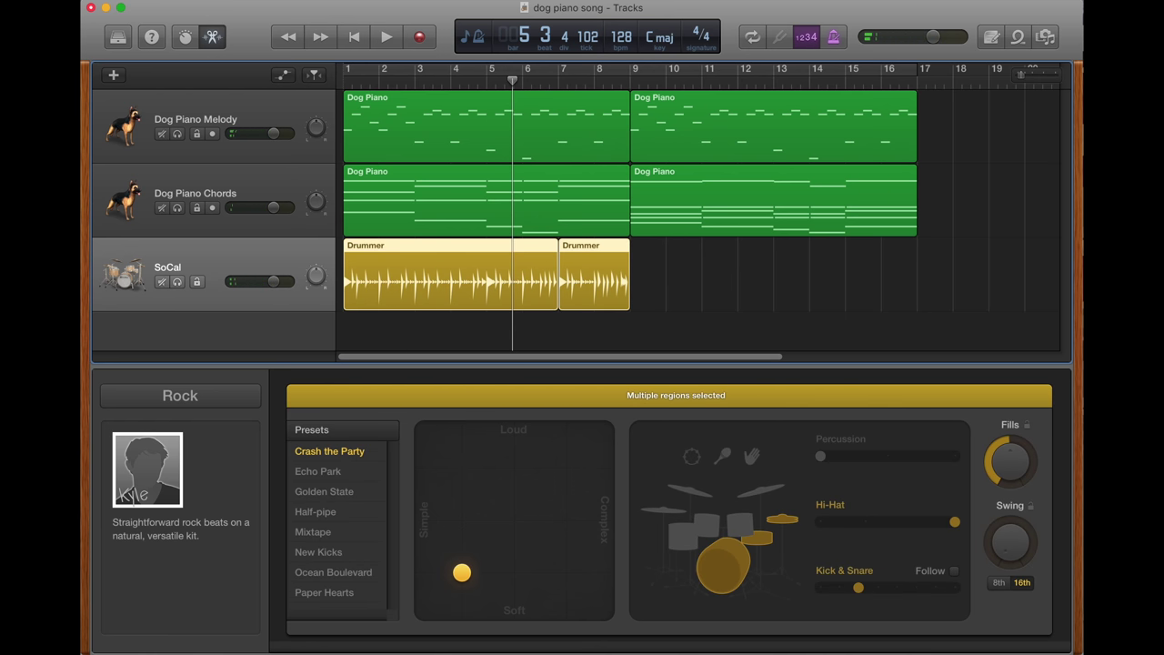
{"action": "left_click", "coordinate": [860, 286]}
{"action": "left_click", "coordinate": [560, 280]}
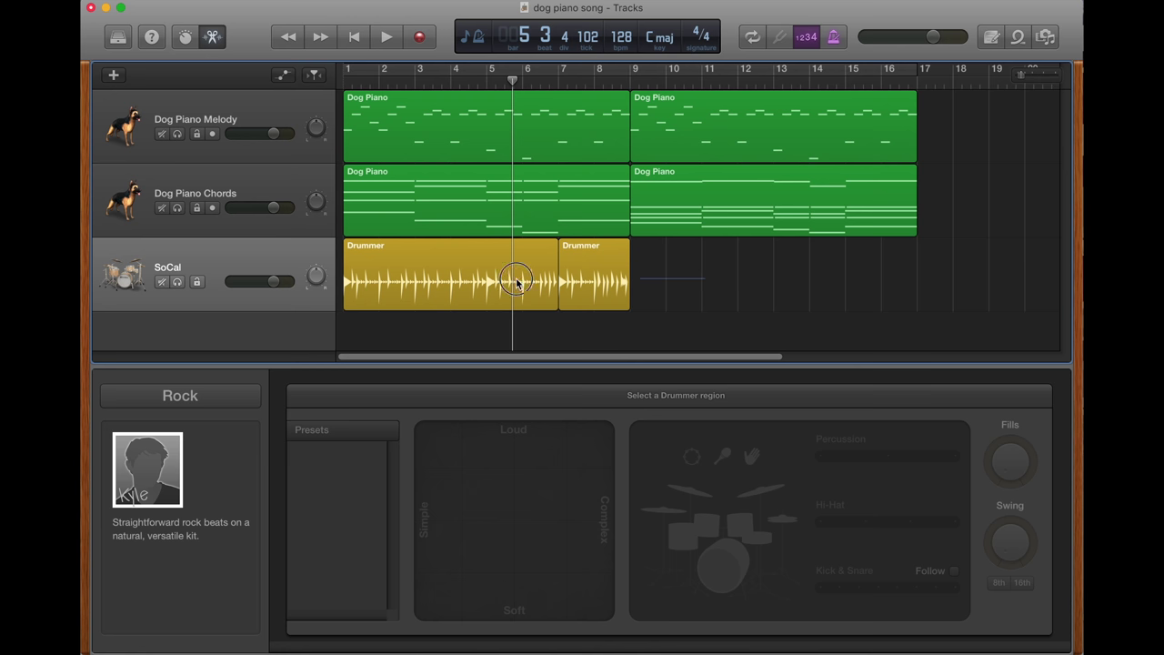
{"action": "left_click", "coordinate": [910, 522]}
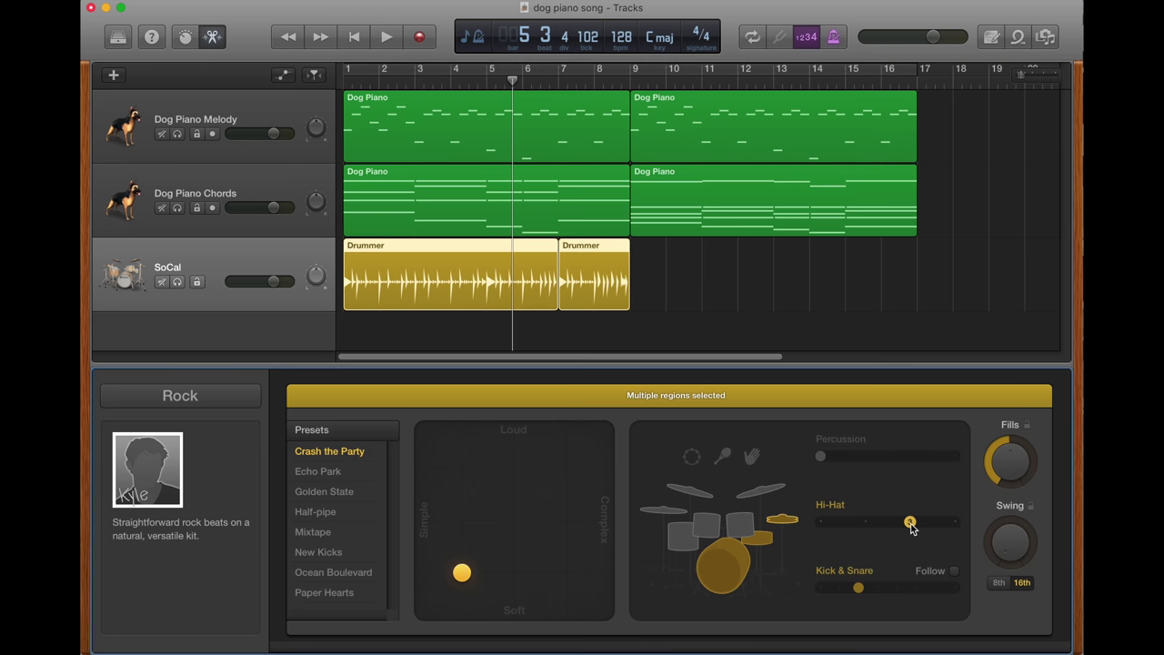
{"action": "left_click", "coordinate": [697, 297]}
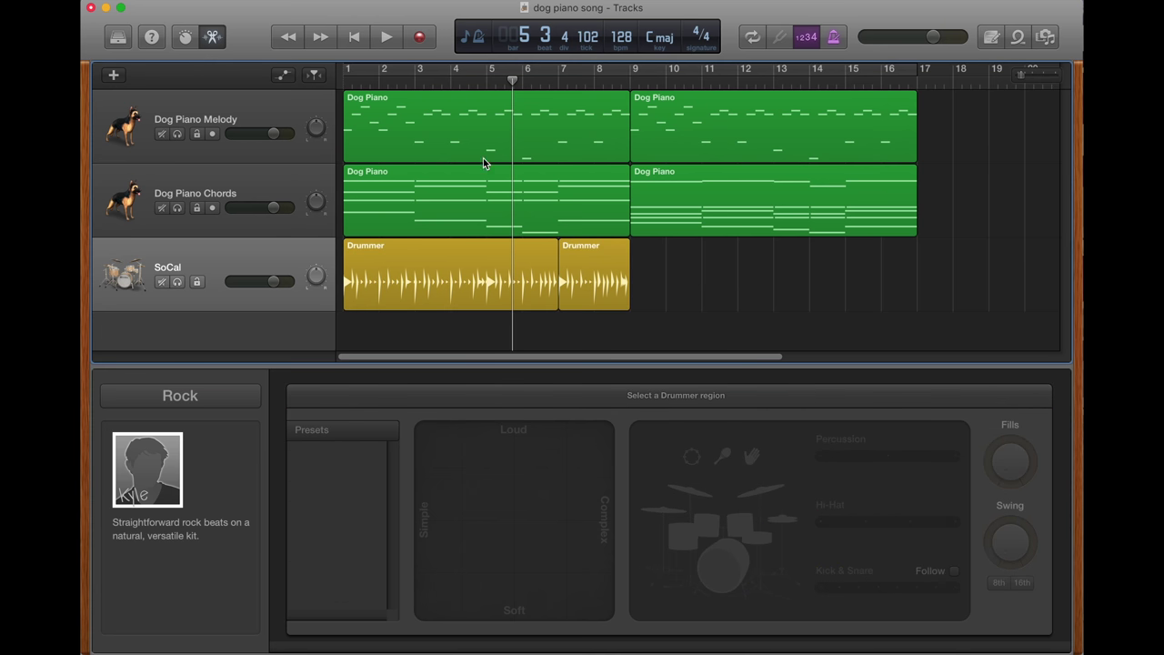
Step: Show the Smart Controls for the SoCal track and switch the kick off and back on
{"action": "left_click", "coordinate": [571, 308]}
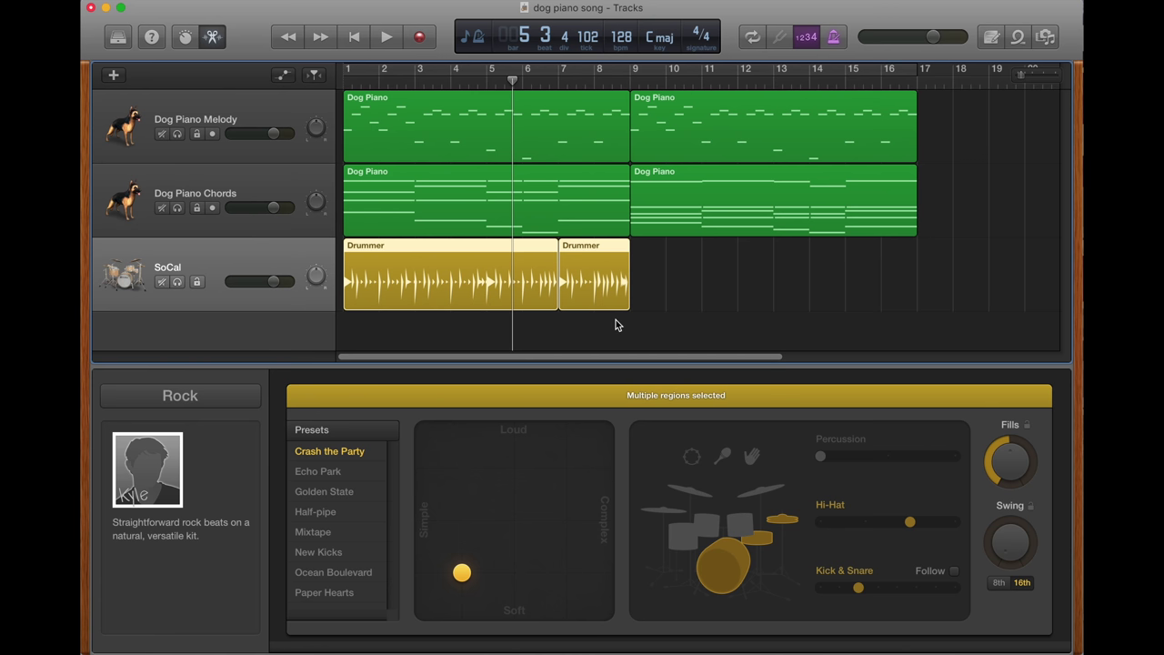
{"action": "left_click", "coordinate": [184, 38]}
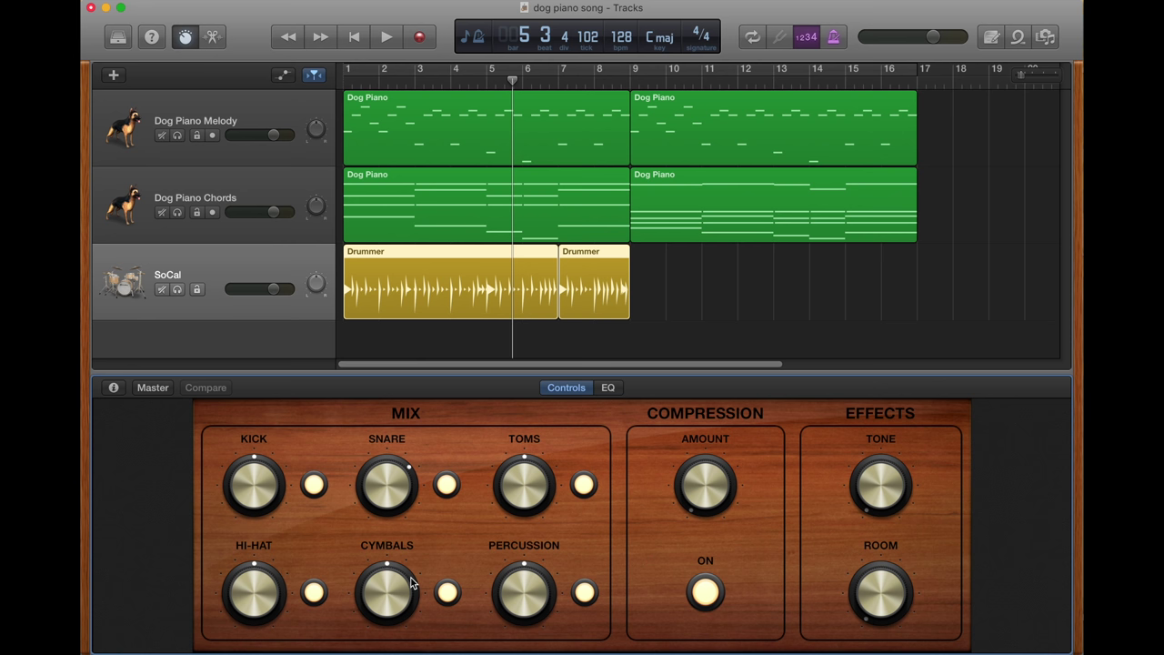
{"action": "left_click", "coordinate": [314, 485]}
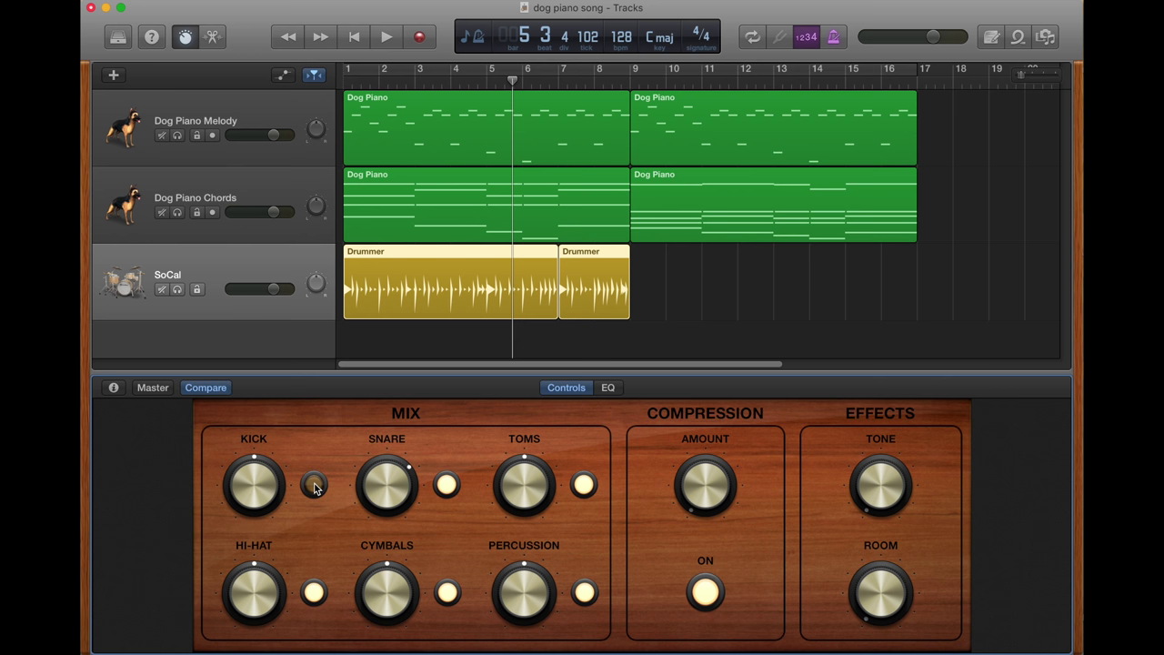
{"action": "left_click", "coordinate": [314, 486]}
Step: Raise the hi-hat level in the SoCal mix and play the song from the beginning
{"action": "left_click_drag", "start_coordinate": [253, 590], "coordinate": [221, 551]}
{"action": "left_click", "coordinate": [355, 38]}
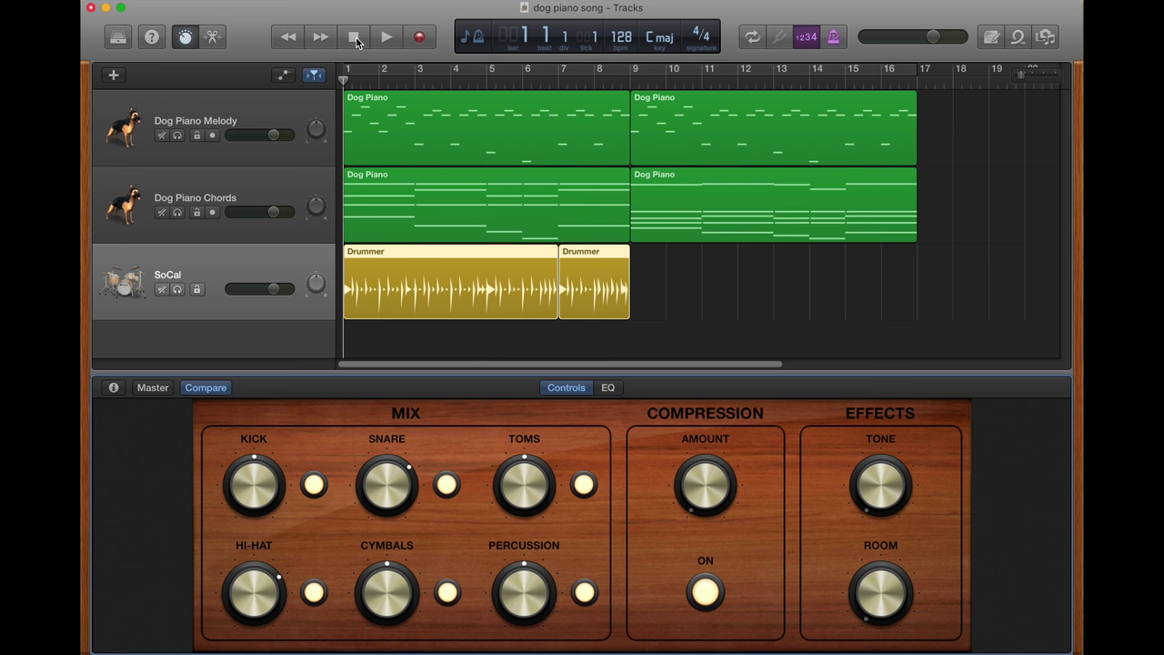
{"action": "left_click", "coordinate": [949, 273]}
{"action": "key", "text": "space"}
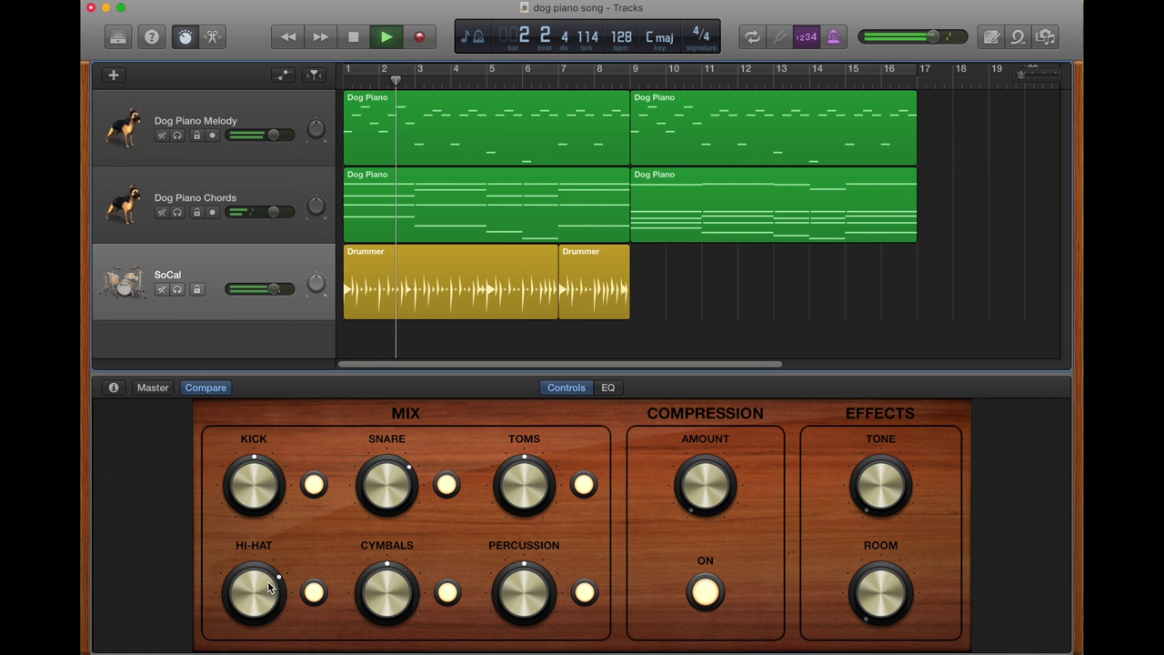
Step: Lower the hi-hat level slightly during playback, stop at about bar 5, and return to the beginning
{"action": "left_click_drag", "start_coordinate": [254, 589], "coordinate": [255, 585]}
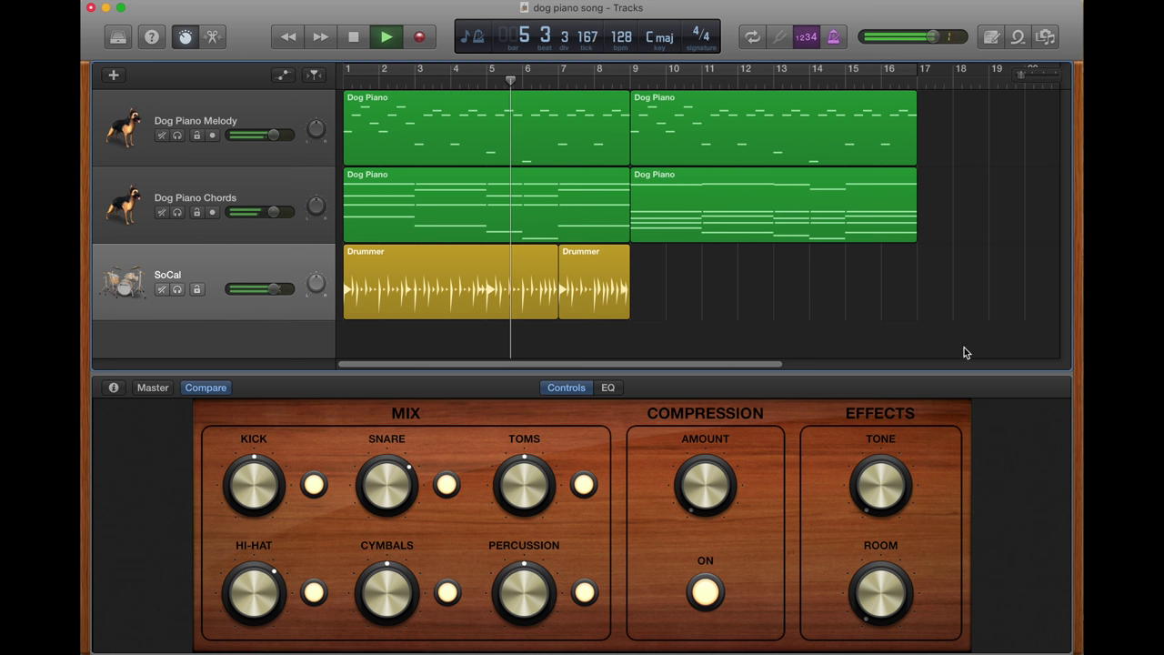
{"action": "key", "text": "space"}
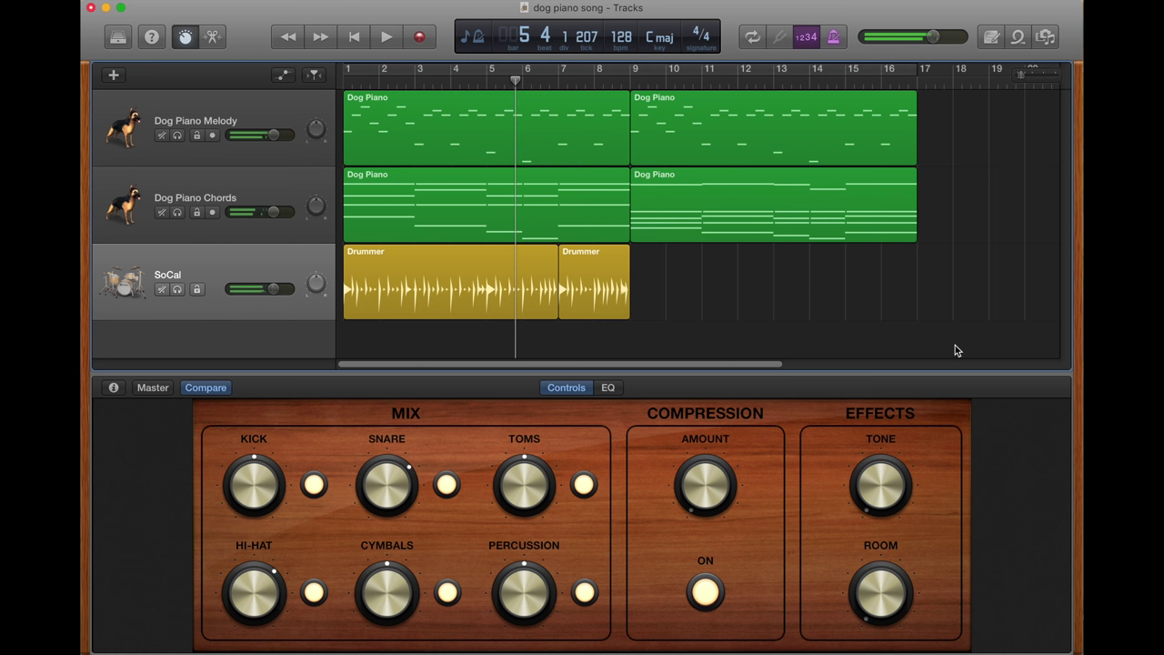
{"action": "left_click", "coordinate": [355, 38]}
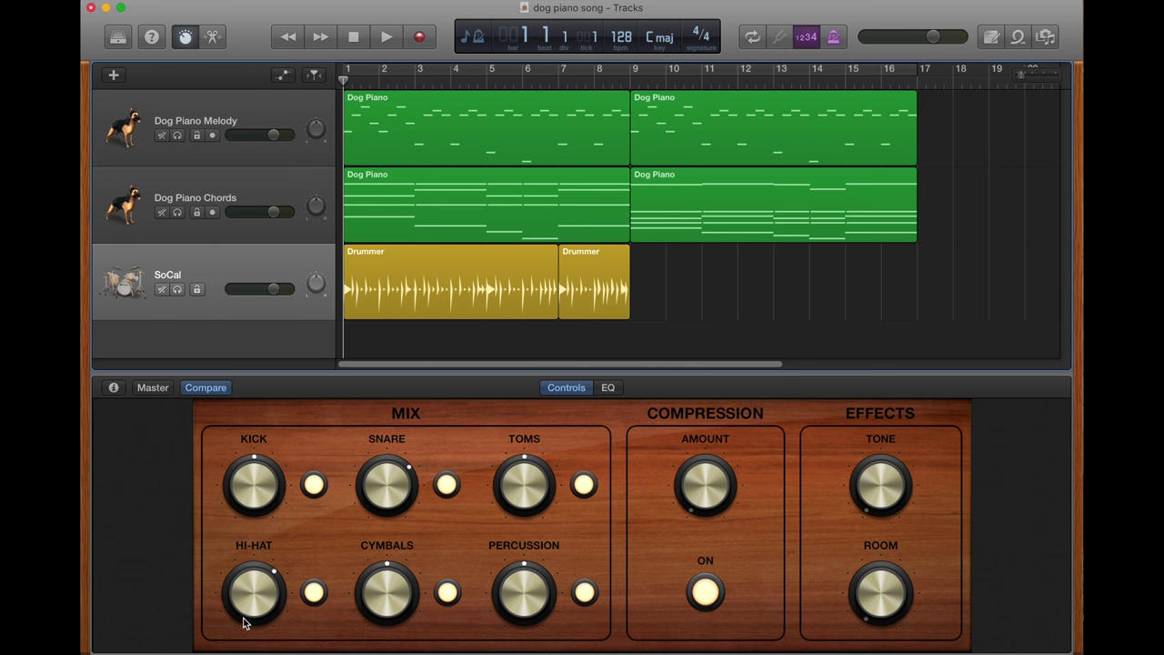
Step: Reopen the Drummer editor and select the first Drummer region to examine its Kick & Snare patterns
{"action": "left_click", "coordinate": [215, 36]}
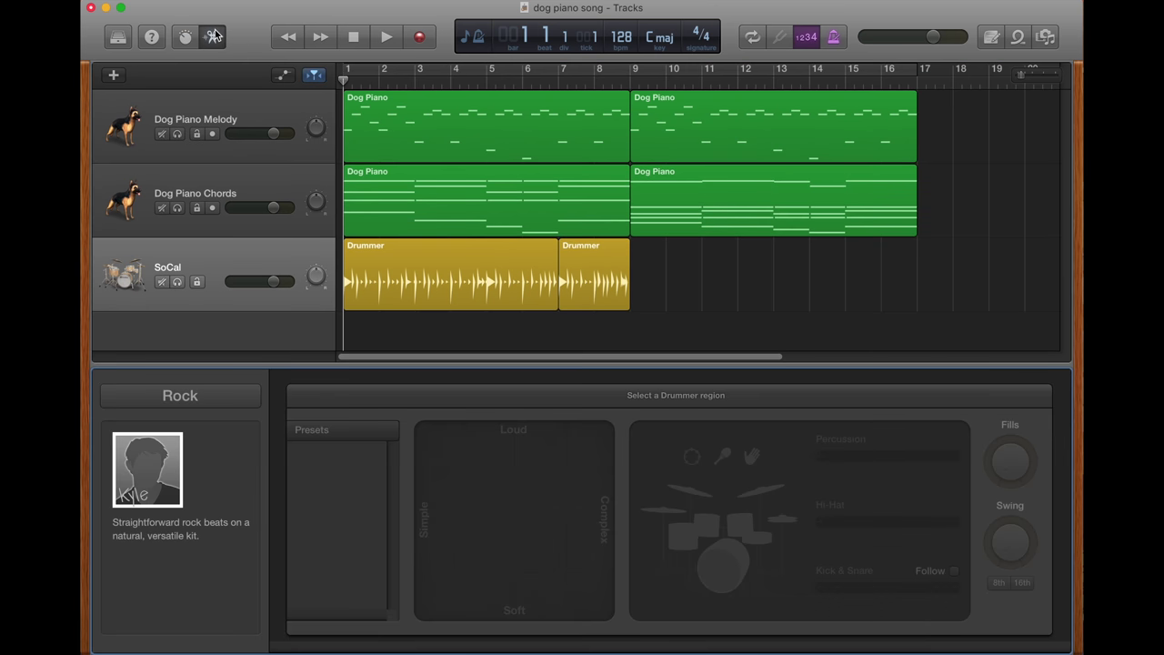
{"action": "left_click", "coordinate": [443, 284]}
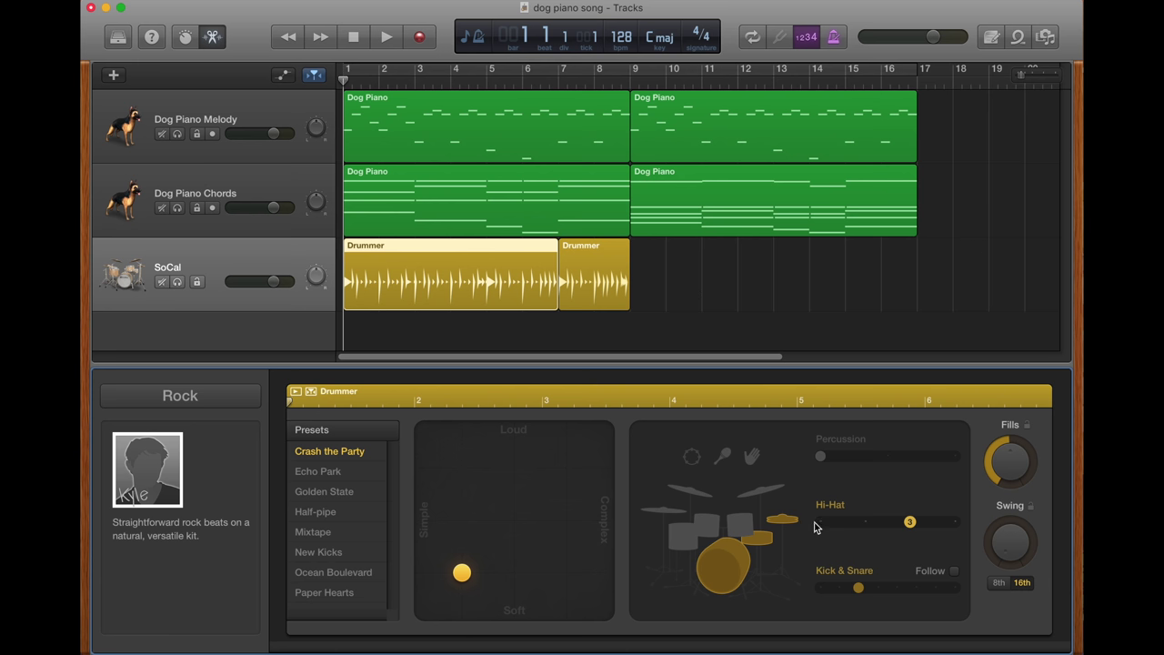
{"action": "mouse_move", "coordinate": [864, 593]}
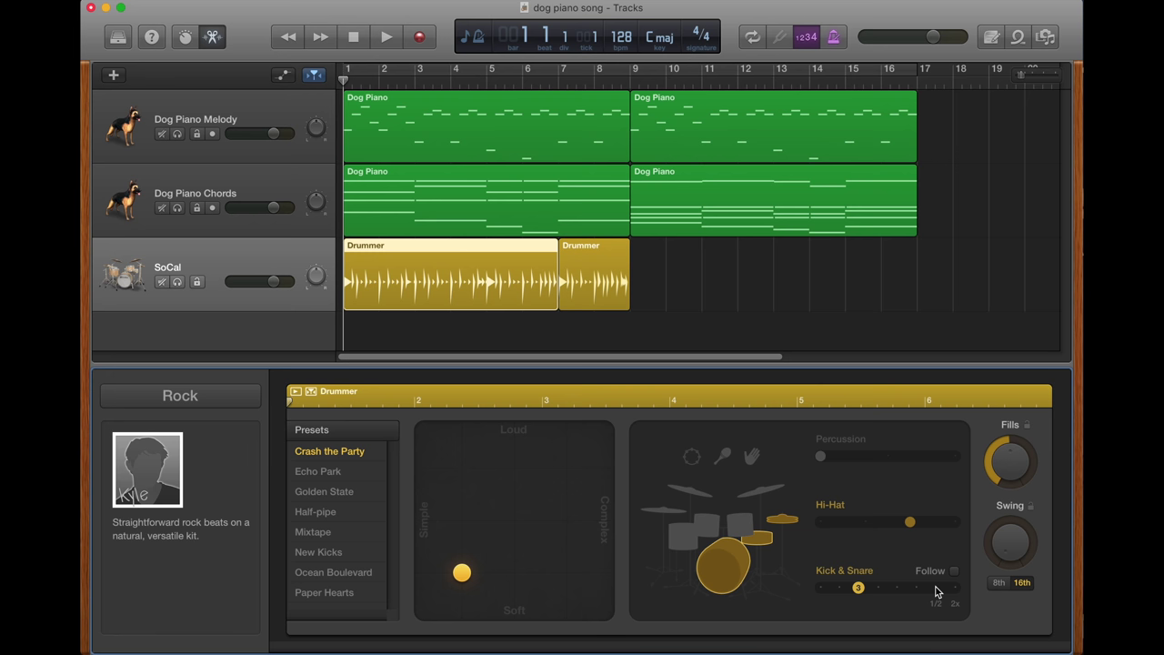
Step: Play the song from the beginning to about bar 3 to listen to the kick and snare part
{"action": "left_click", "coordinate": [940, 273]}
{"action": "key", "text": "space"}
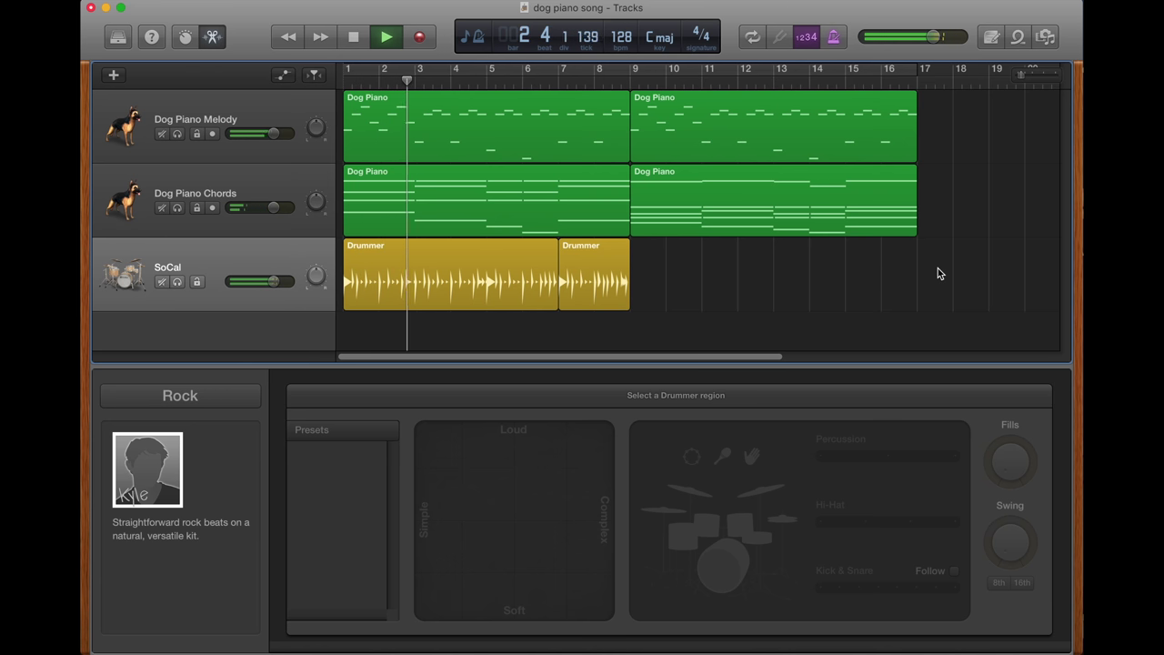
{"action": "key", "text": "space"}
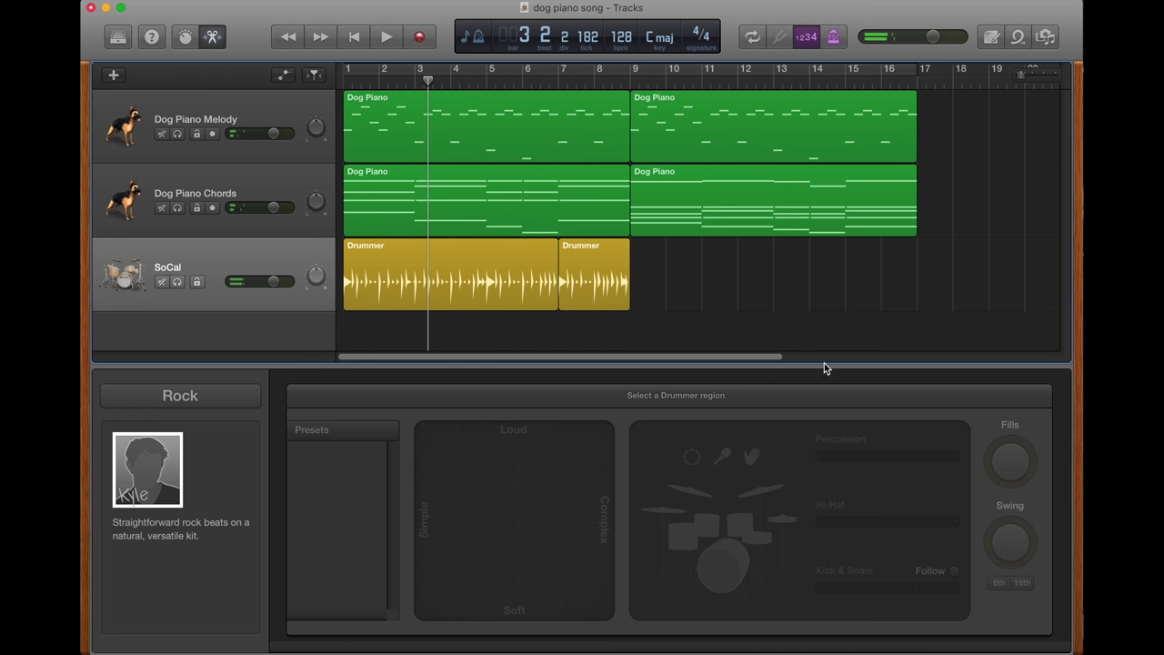
Step: Set the first Drummer region's Kick & Snare pattern to half time (1/2) and play the song from the beginning
{"action": "left_click", "coordinate": [446, 242]}
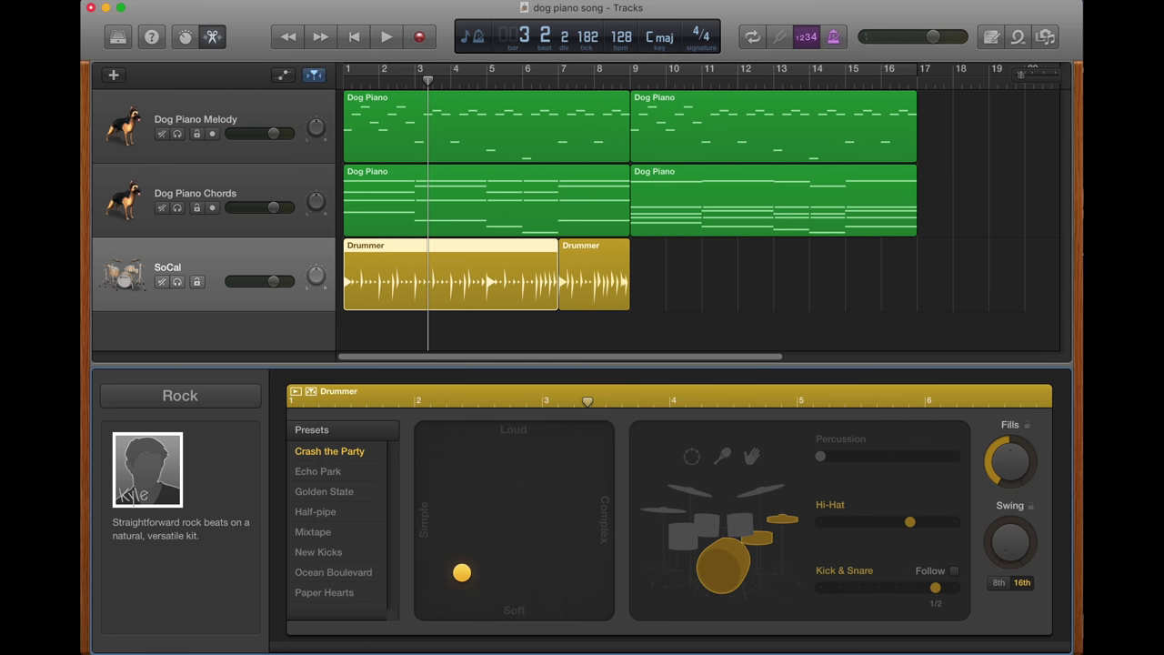
{"action": "left_click", "coordinate": [906, 283]}
{"action": "left_click", "coordinate": [354, 36]}
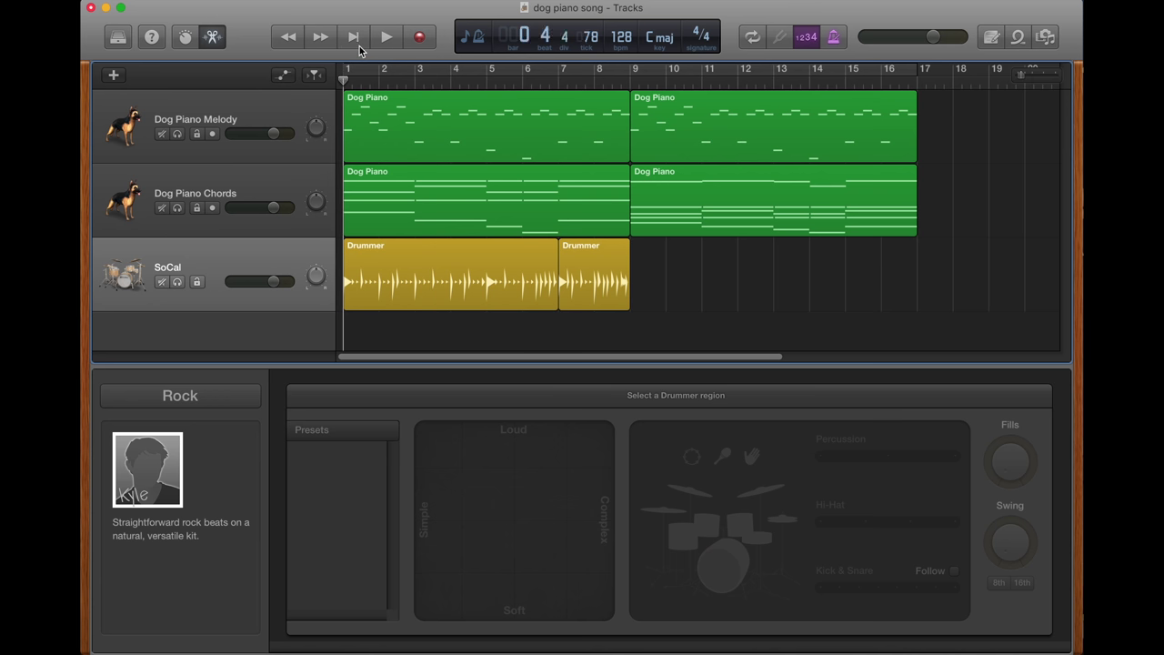
{"action": "left_click", "coordinate": [386, 36]}
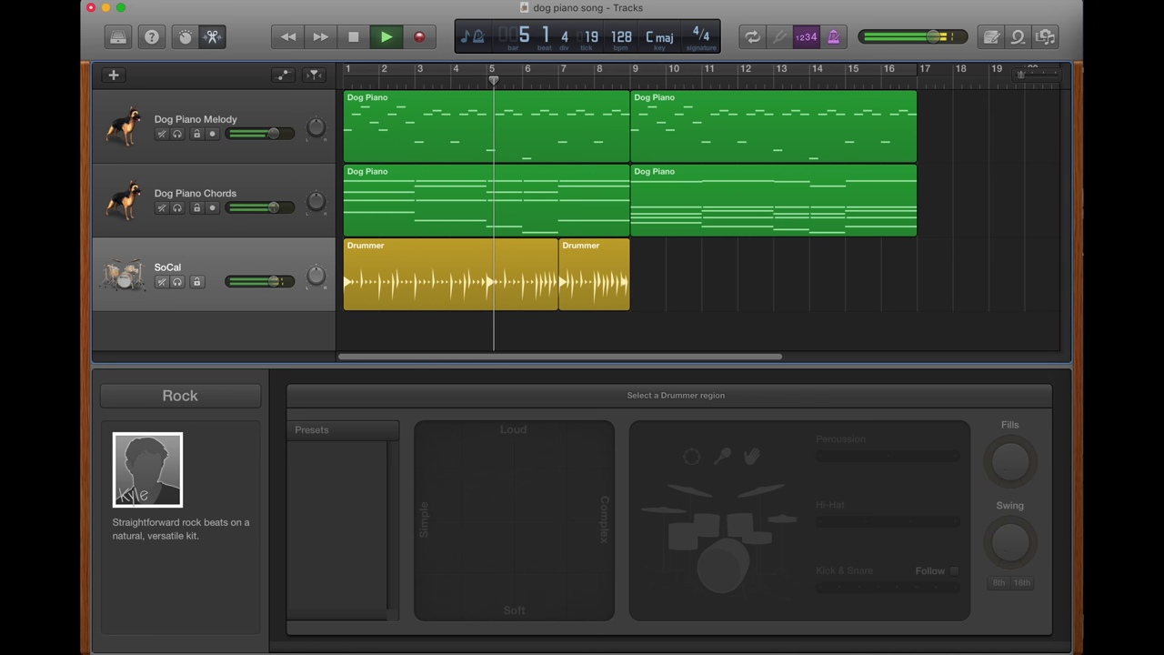
Step: Set the first Drummer region's Kick & Snare pattern to double time (2x) and play the song from the beginning to about bar 3
{"action": "left_click", "coordinate": [854, 311]}
{"action": "key", "text": "space"}
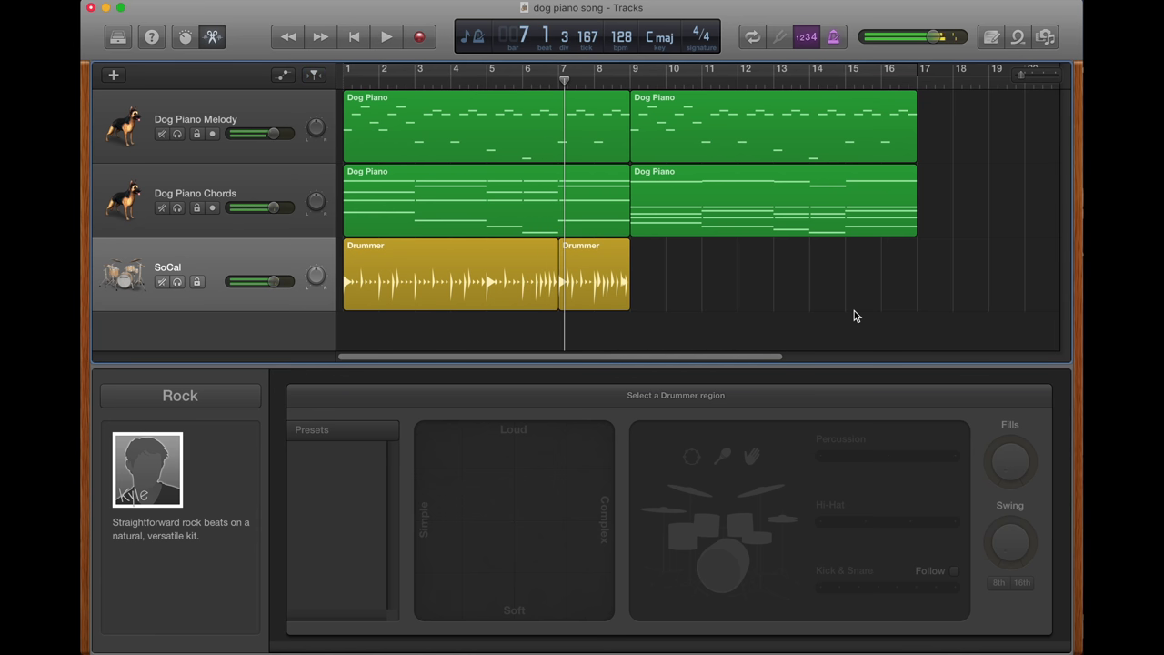
{"action": "left_click", "coordinate": [555, 271]}
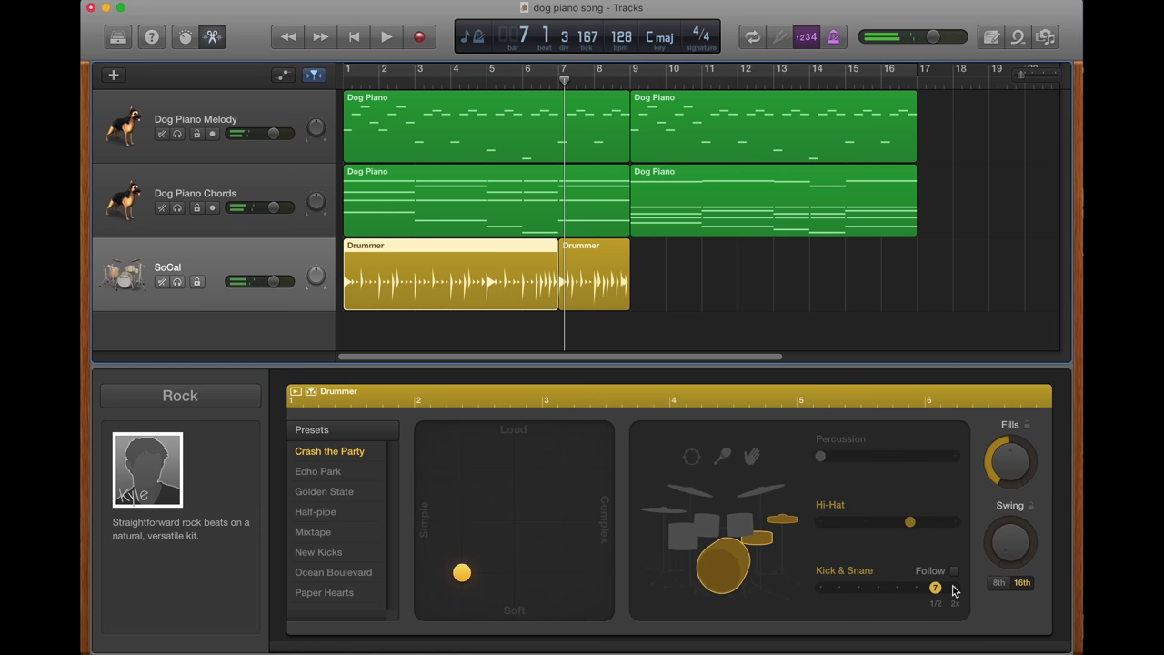
{"action": "key", "text": "space"}
{"action": "key", "text": "Return"}
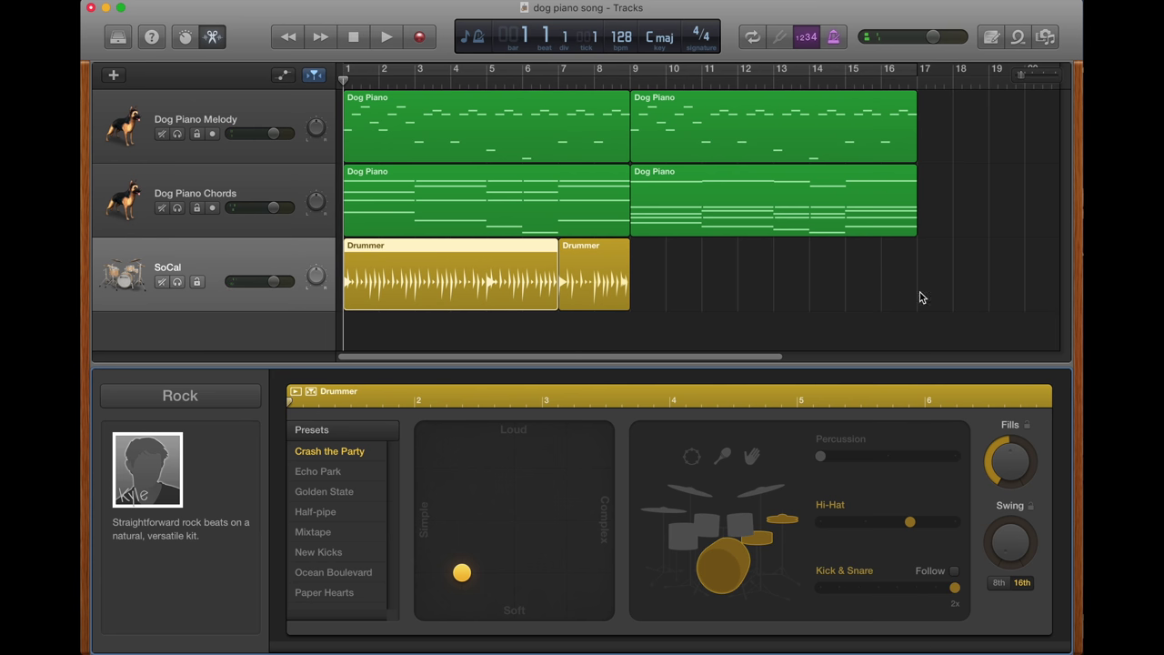
{"action": "key", "text": "space"}
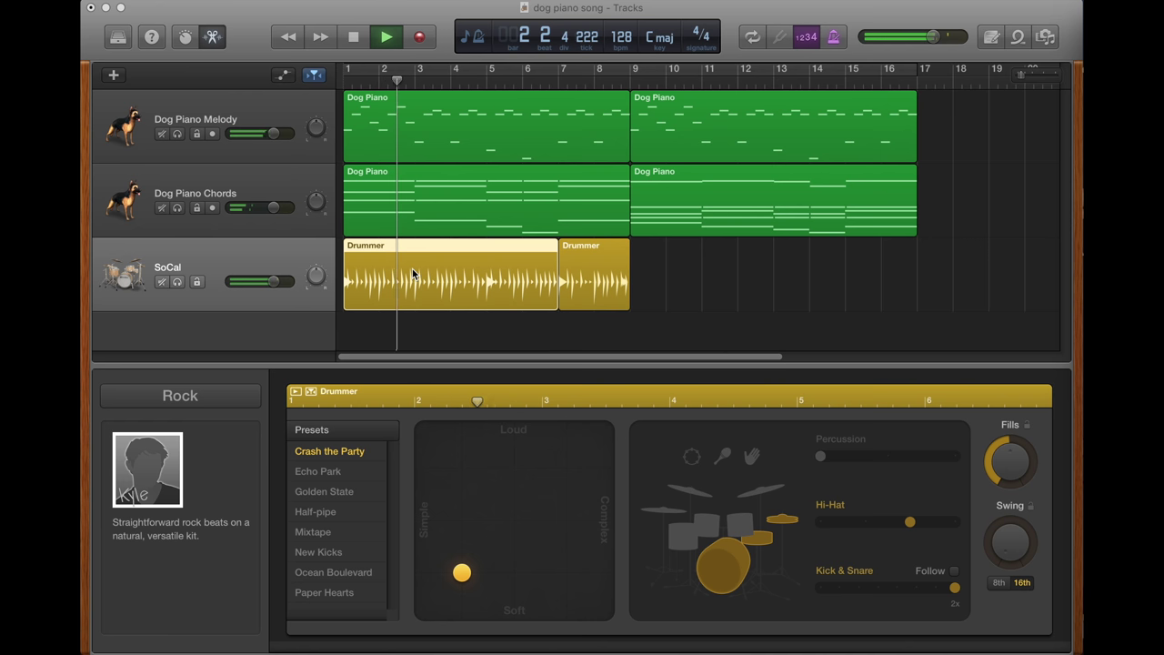
{"action": "left_click", "coordinate": [644, 241]}
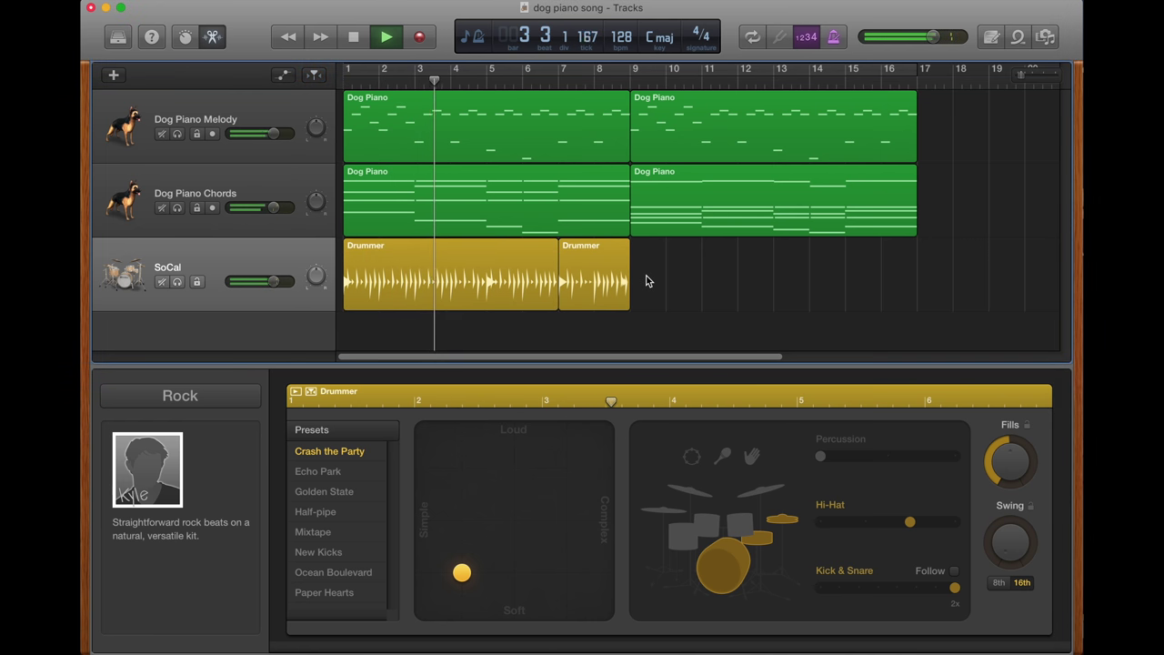
{"action": "key", "text": "space"}
Step: Set the first Drummer region's Kick & Snare slider to the third pattern and deselect the region
{"action": "left_click", "coordinate": [497, 271]}
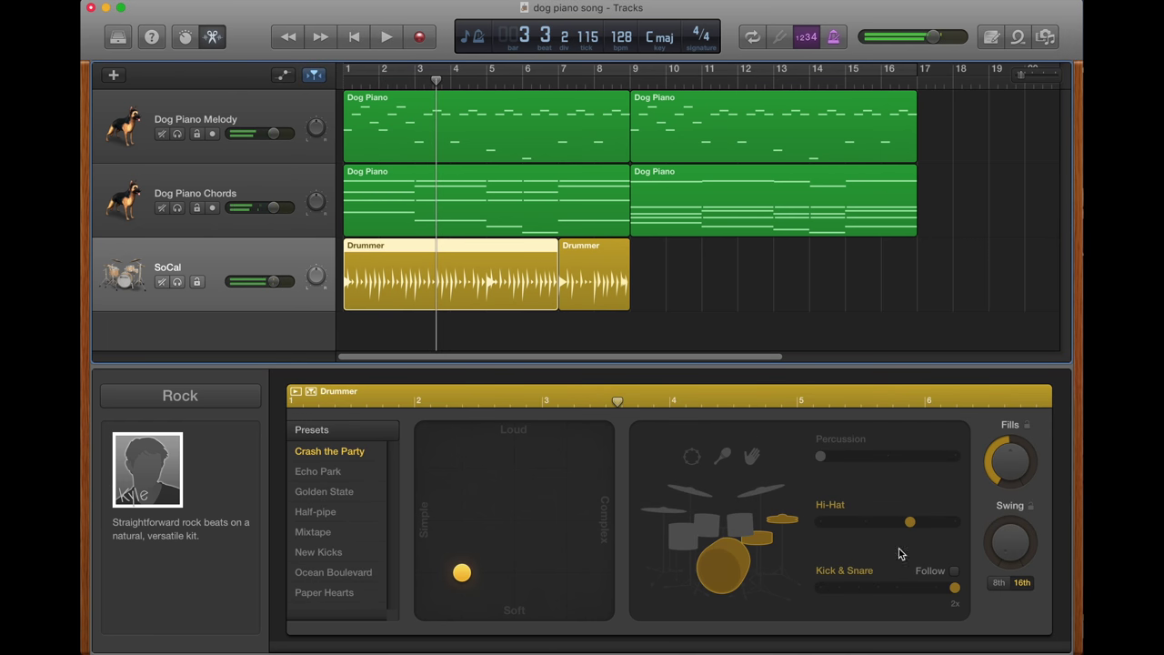
{"action": "left_click", "coordinate": [861, 588]}
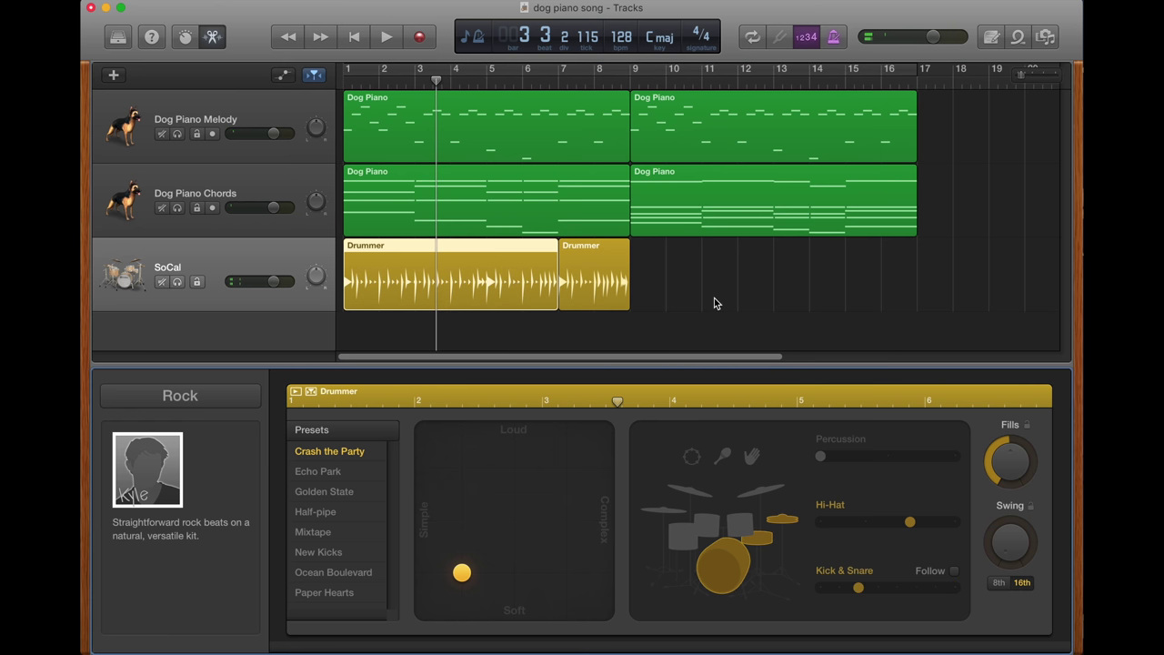
{"action": "left_click", "coordinate": [694, 272]}
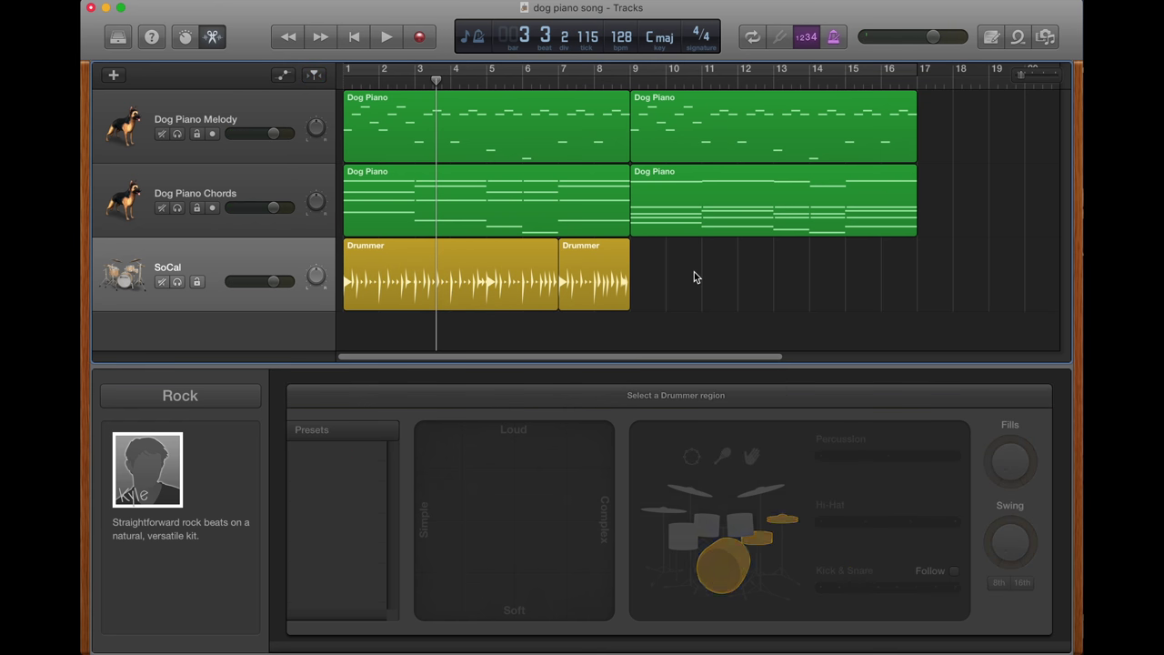
Step: Add a tambourine to both Drummer regions and set its Percussion pattern to about the middle while playing the song from the beginning
{"action": "left_click", "coordinate": [519, 292]}
{"action": "left_click_drag", "start_coordinate": [673, 290], "coordinate": [493, 292]}
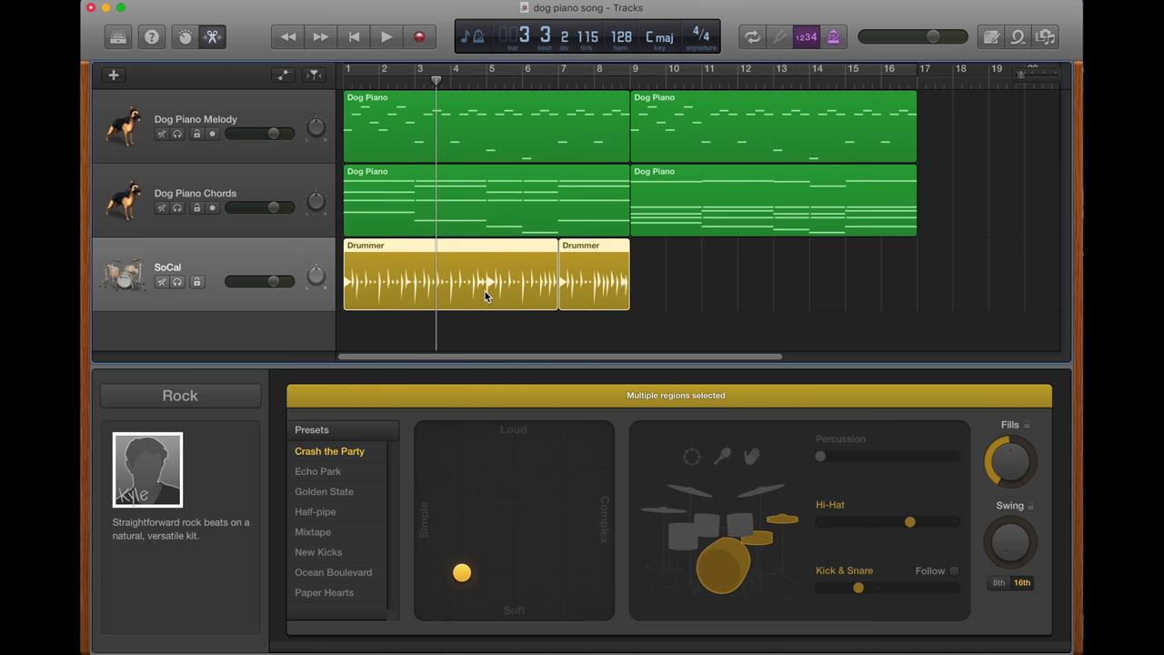
{"action": "left_click", "coordinate": [691, 457]}
{"action": "left_click", "coordinate": [354, 37]}
{"action": "left_click", "coordinate": [385, 37]}
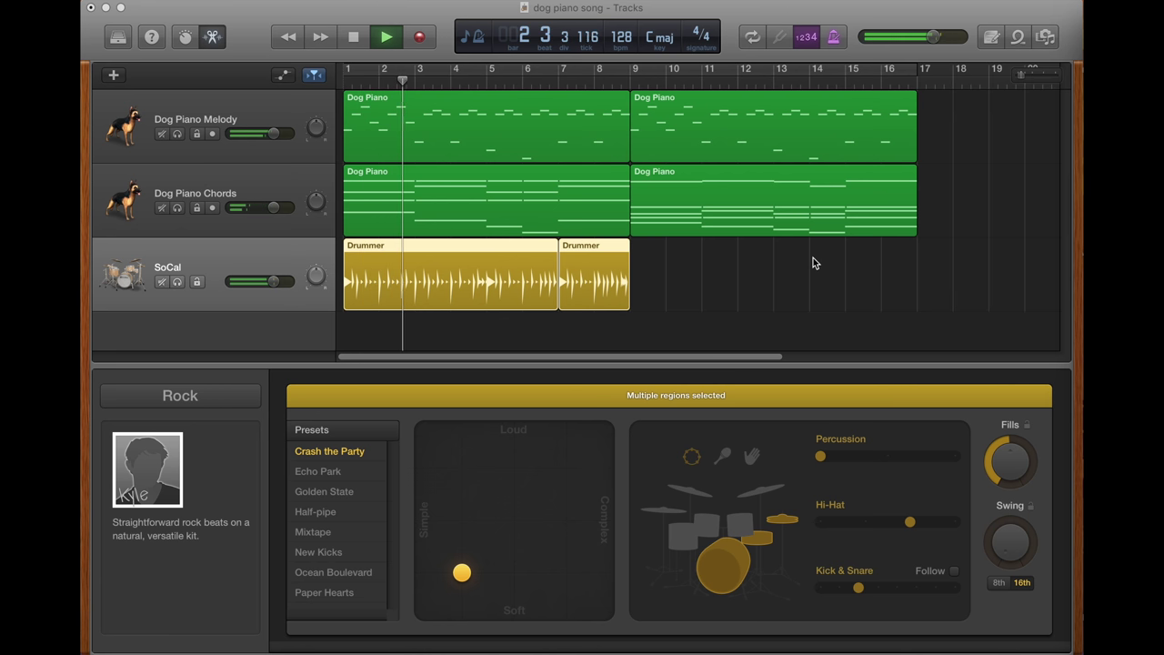
{"action": "left_click", "coordinate": [888, 456]}
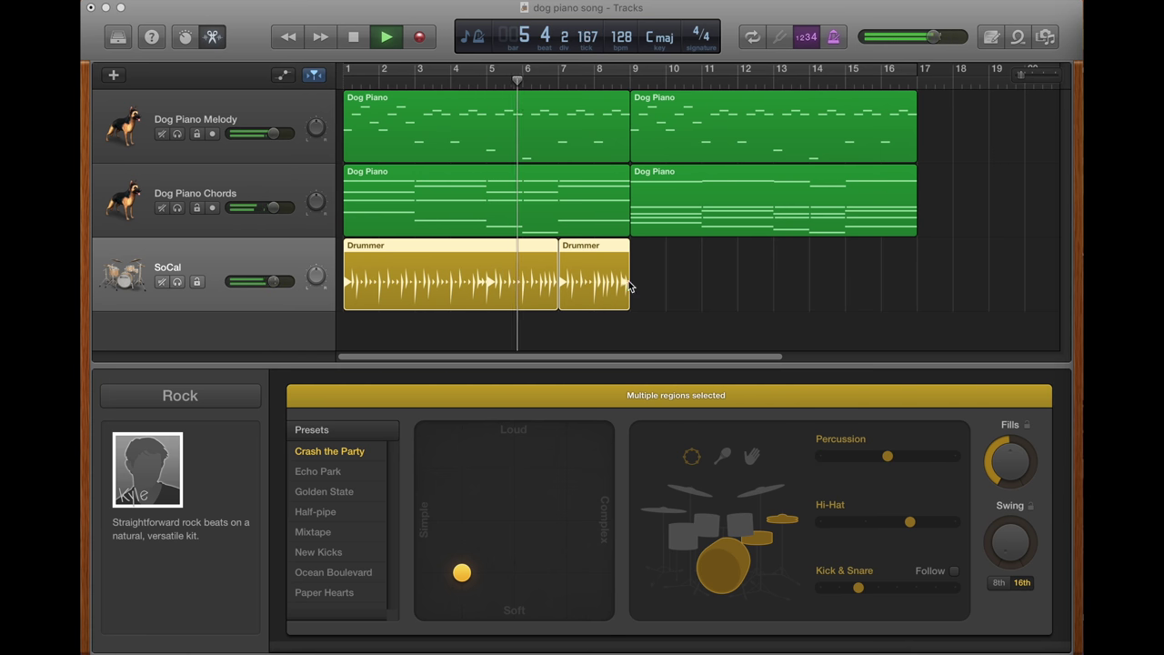
{"action": "left_click", "coordinate": [694, 284]}
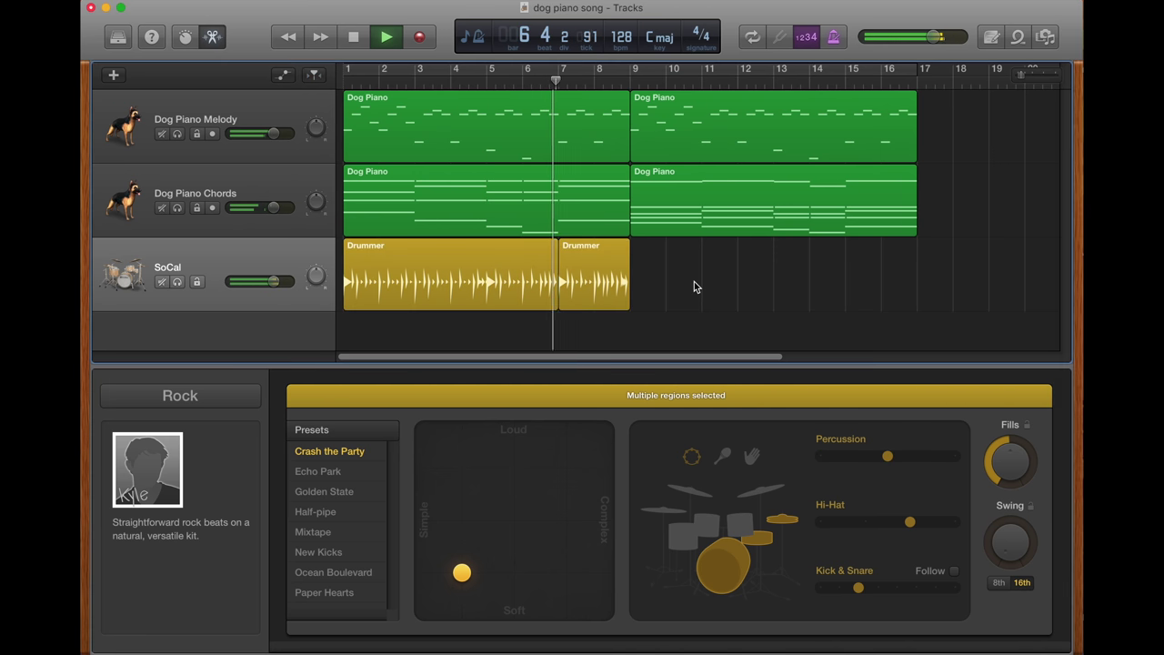
Step: Raise the percussion level slightly in the drum track's Smart Controls and play the song from the beginning to about bar 3
{"action": "left_click", "coordinate": [353, 37]}
{"action": "left_click", "coordinate": [185, 37]}
{"action": "left_click", "coordinate": [191, 38]}
{"action": "left_click", "coordinate": [193, 37]}
{"action": "left_click_drag", "start_coordinate": [511, 608], "coordinate": [489, 585]}
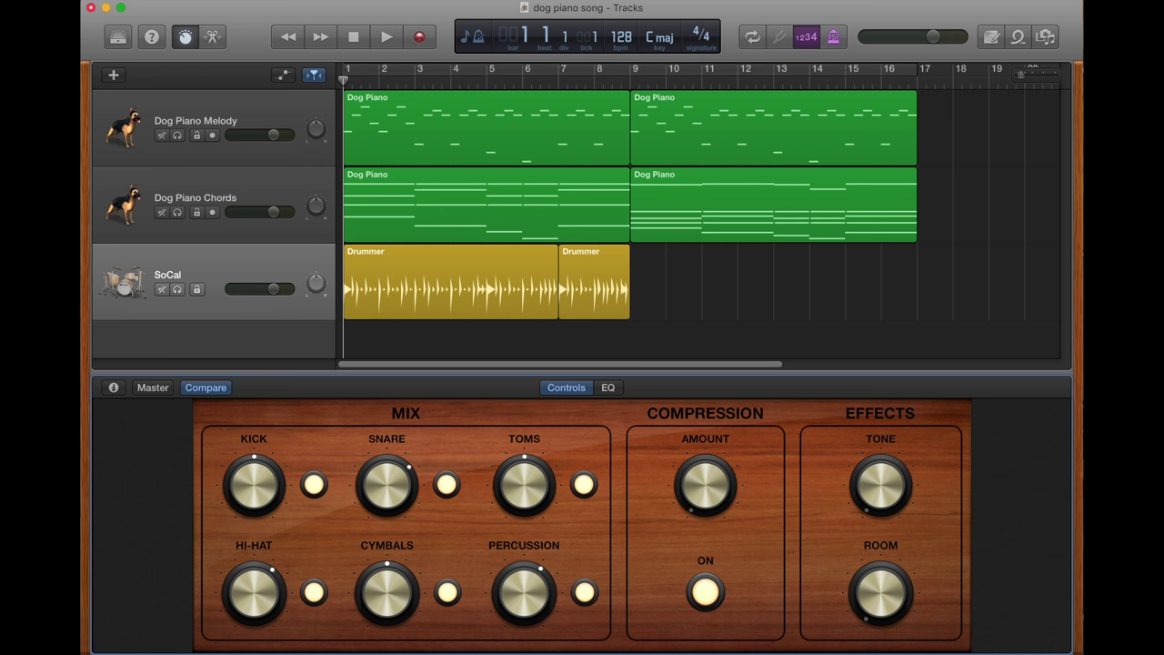
{"action": "key", "text": "space"}
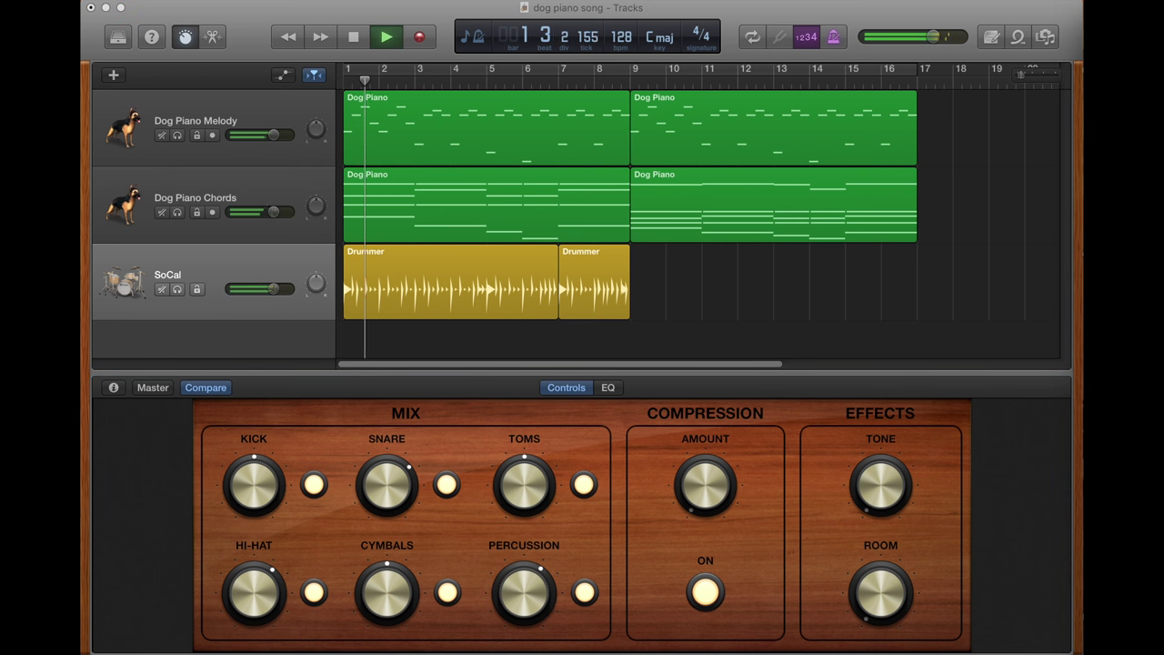
{"action": "left_click", "coordinate": [262, 10]}
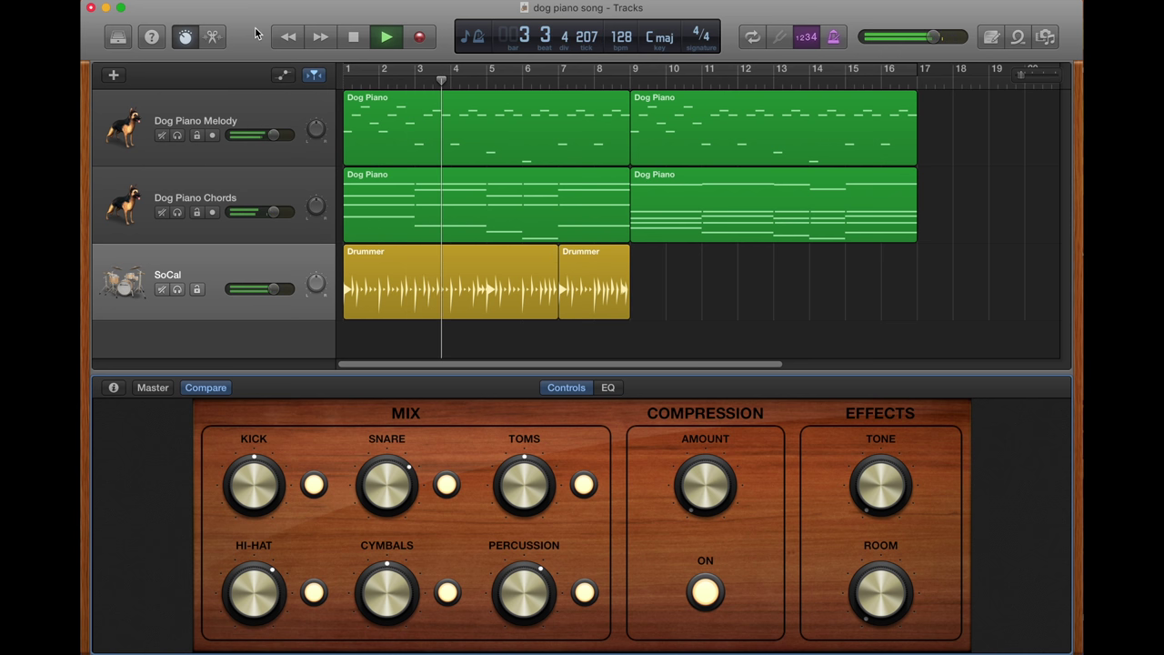
{"action": "key", "text": "space"}
{"action": "left_click", "coordinate": [354, 39]}
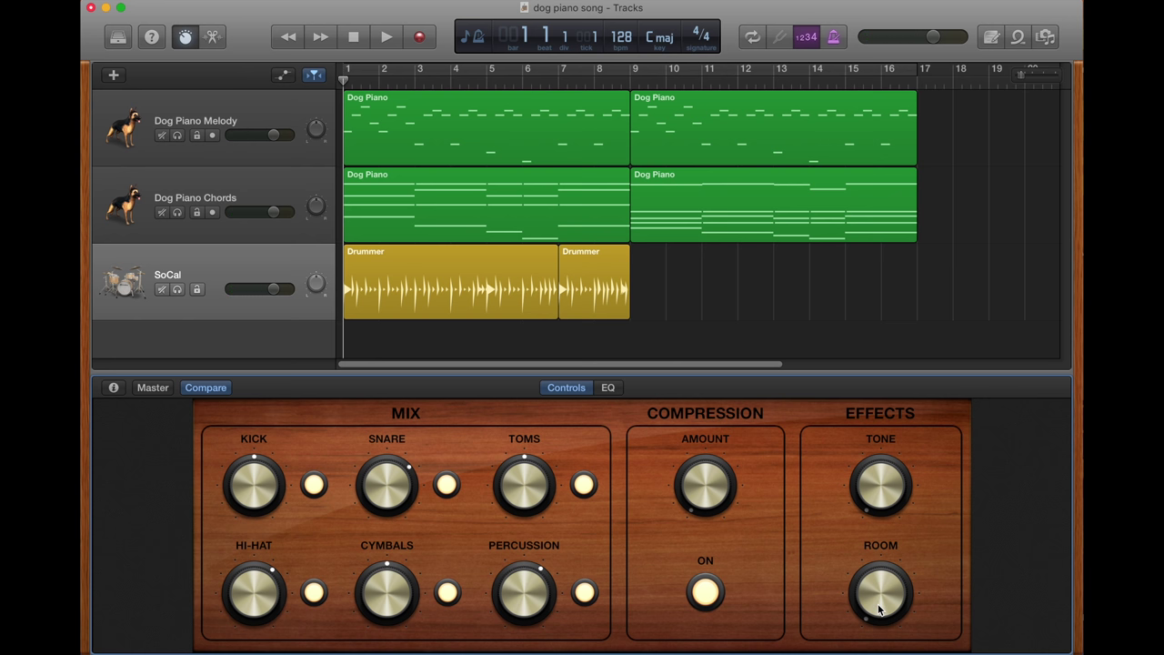
Step: Try the drum track's Room effect at maximum by playing up to about bar 4, and return the effect to minimum
{"action": "left_click_drag", "start_coordinate": [878, 615], "coordinate": [802, 368]}
{"action": "left_click", "coordinate": [170, 251]}
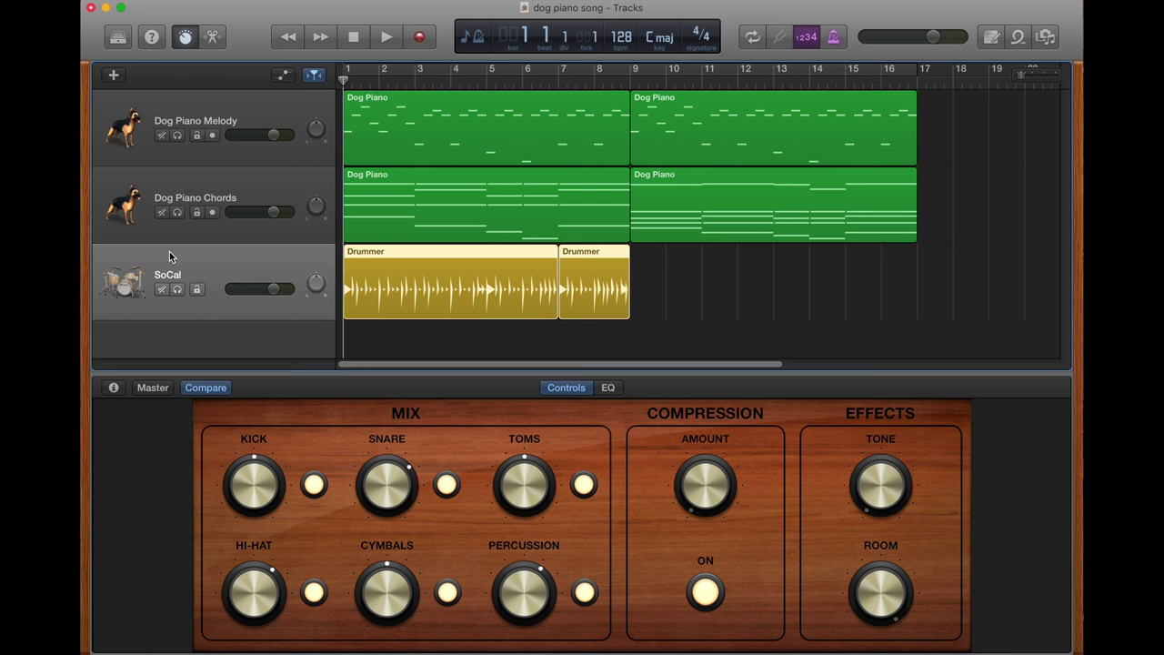
{"action": "key", "text": "space"}
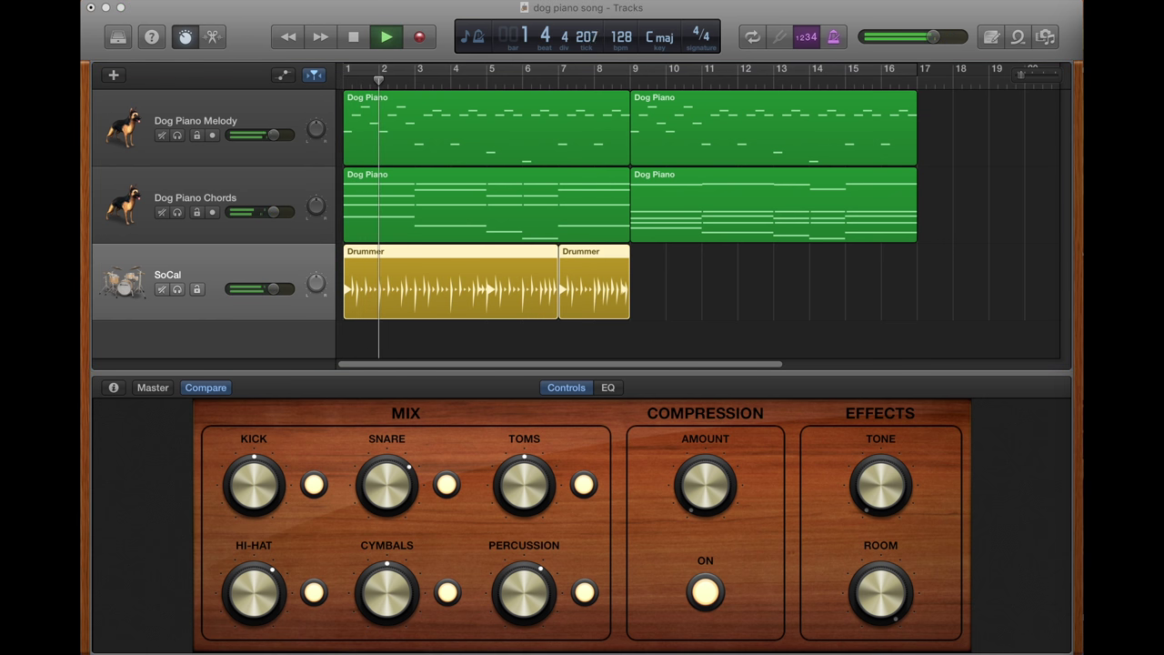
{"action": "left_click", "coordinate": [737, 279]}
{"action": "key", "text": "space"}
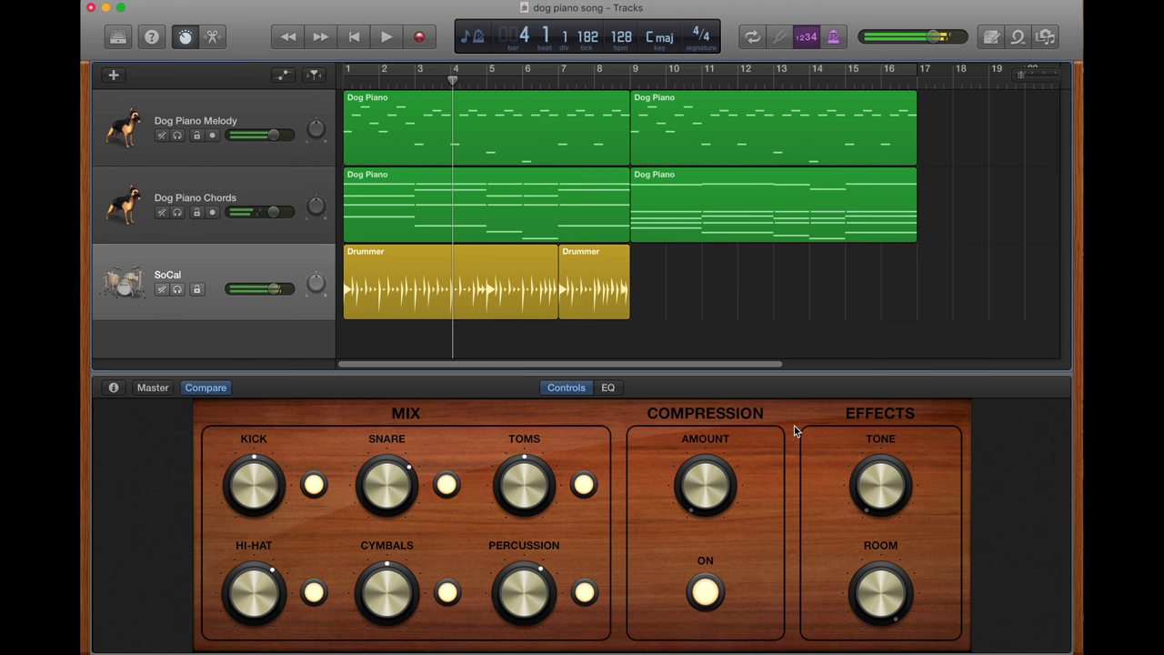
{"action": "left_click_drag", "start_coordinate": [885, 580], "coordinate": [899, 647]}
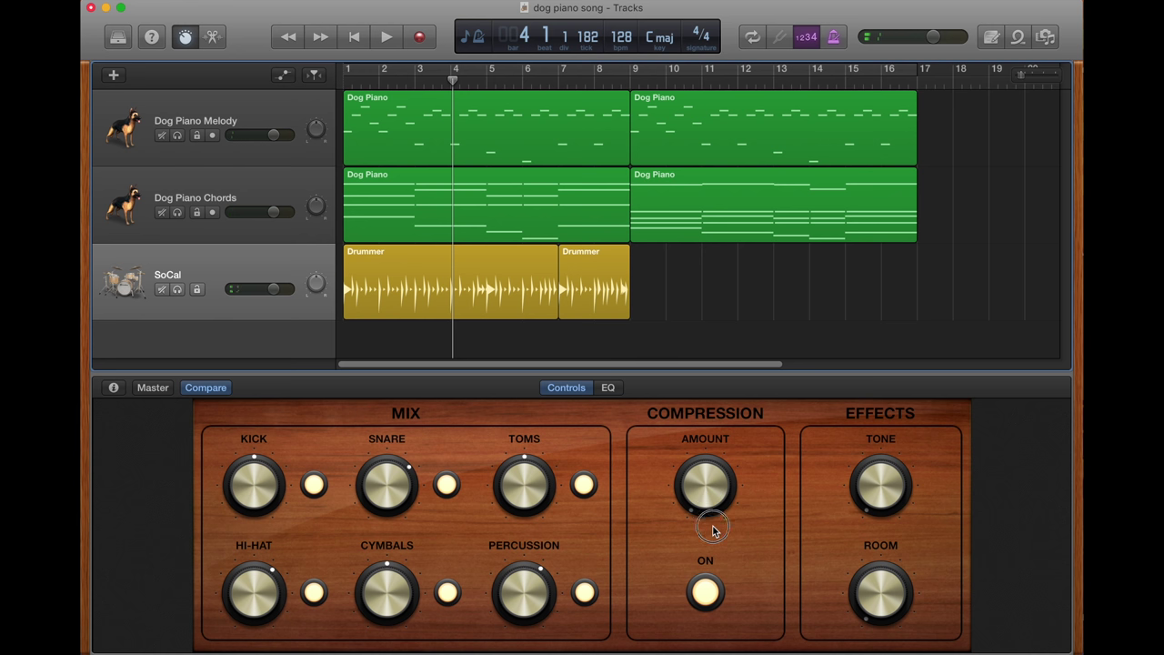
Step: Play the song's opening bars from the beginning to hear the drums with the compression amount at minimum, and return to the start
{"action": "left_click", "coordinate": [355, 36]}
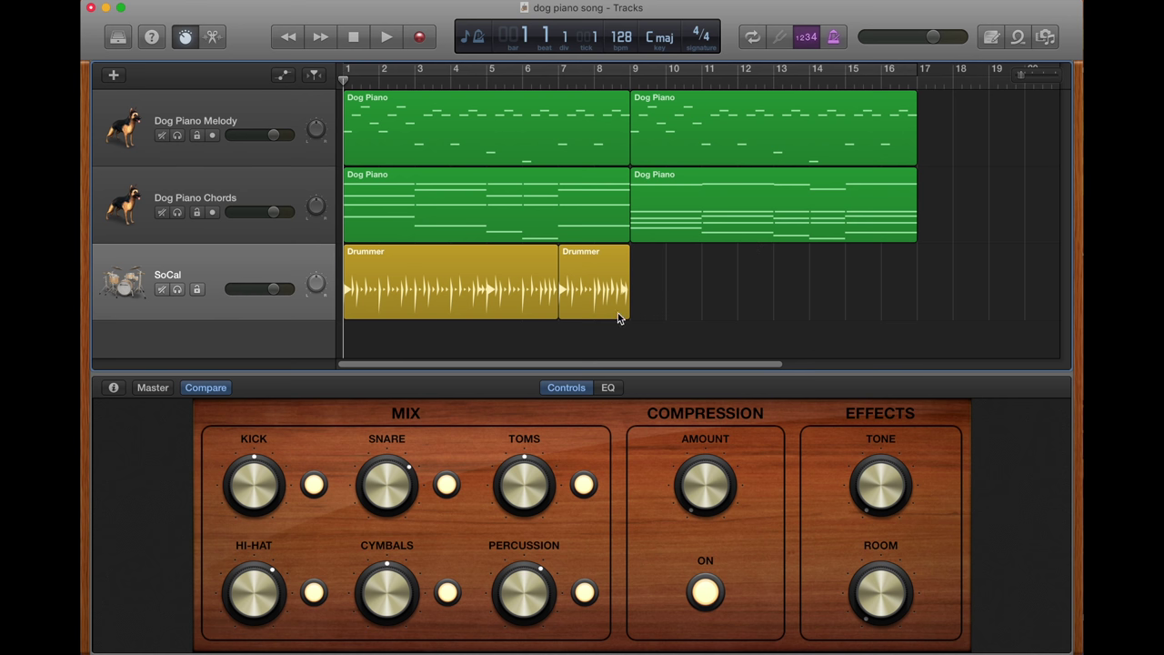
{"action": "key", "text": "space"}
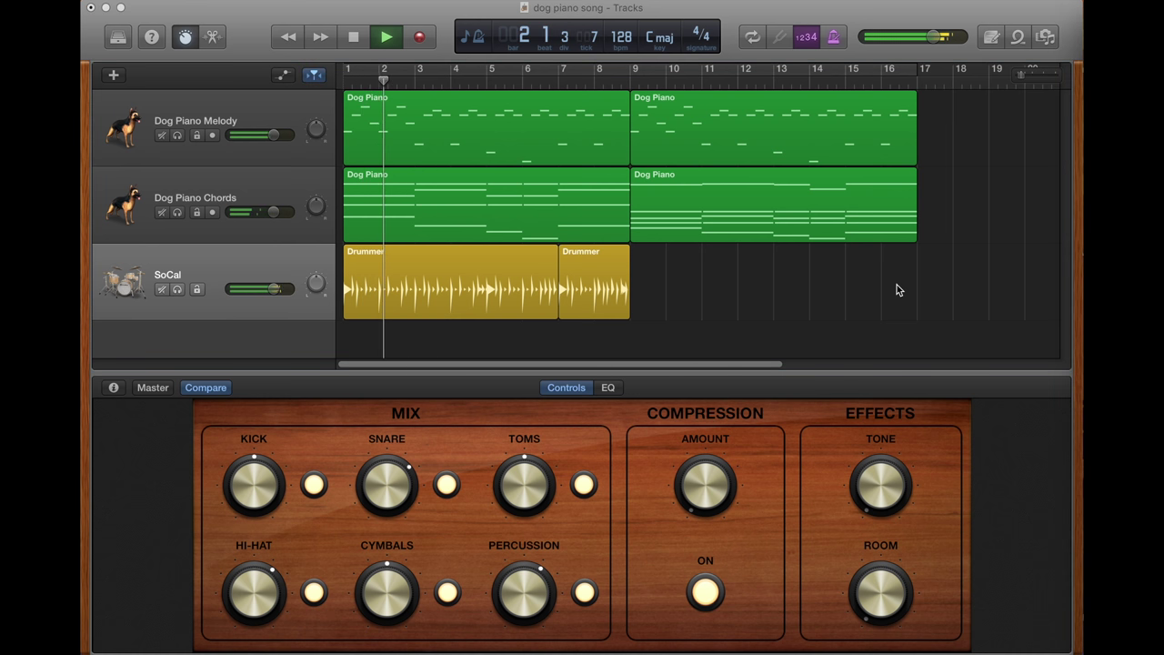
{"action": "left_click", "coordinate": [790, 280]}
{"action": "key", "text": "space"}
{"action": "key", "text": "Return"}
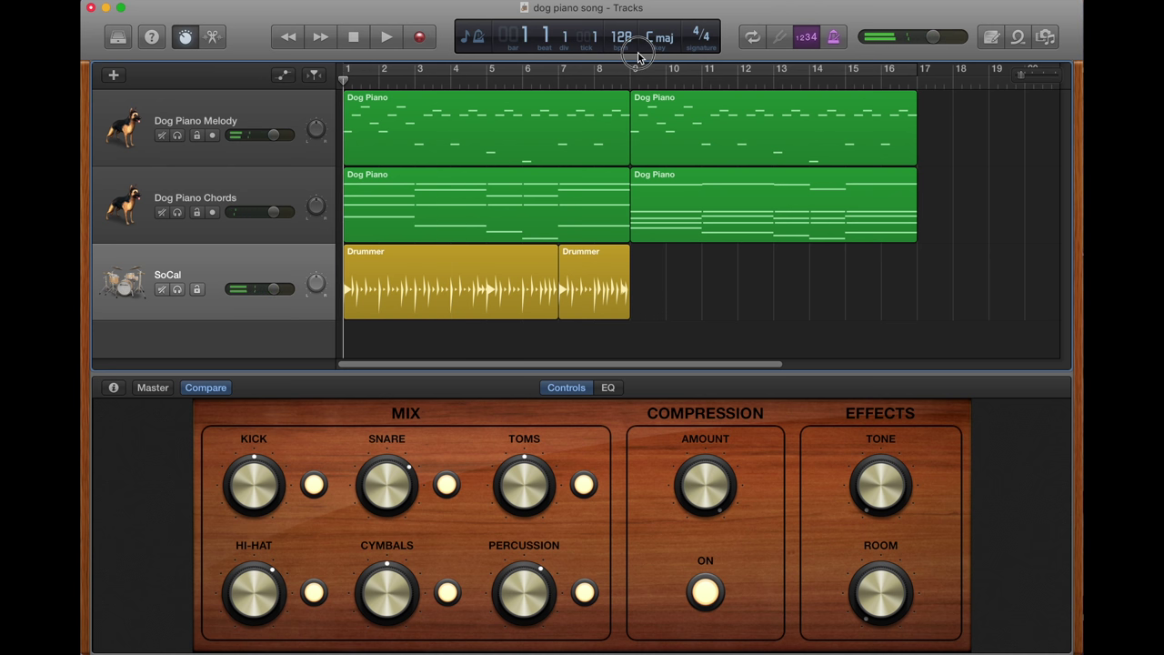
Step: Turn the drum track's compression amount up to maximum and play the song from the beginning to about bar 6
{"action": "left_click_drag", "start_coordinate": [692, 504], "coordinate": [696, 468]}
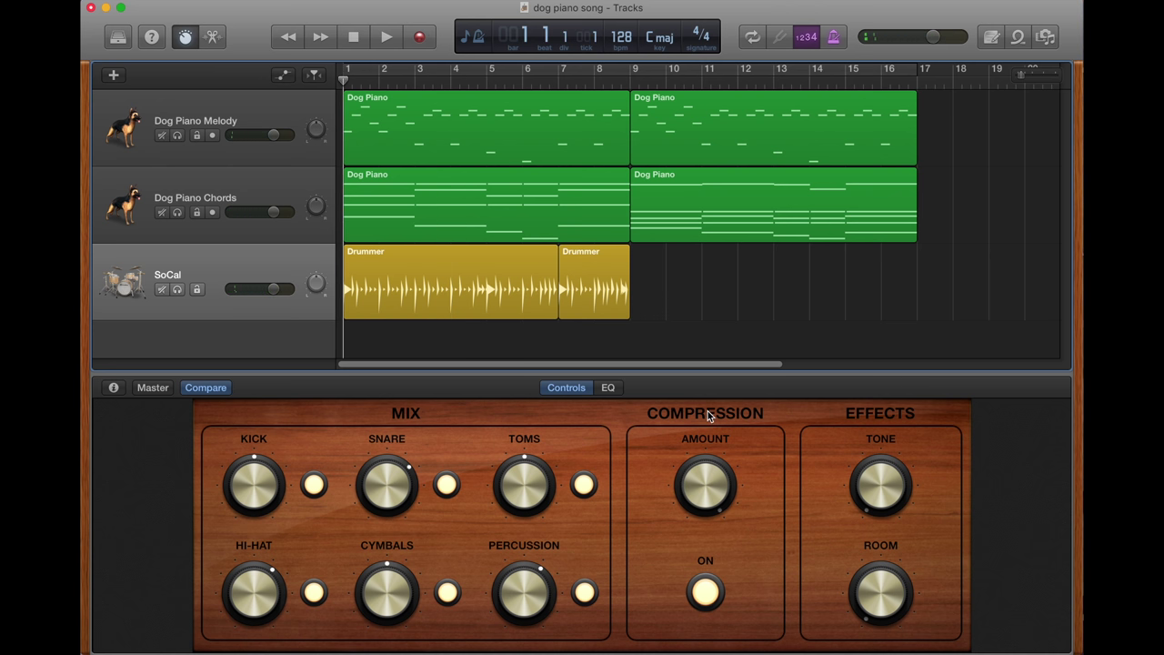
{"action": "left_click_drag", "start_coordinate": [699, 475], "coordinate": [715, 648]}
{"action": "left_click_drag", "start_coordinate": [711, 468], "coordinate": [712, 432]}
{"action": "key", "text": "space"}
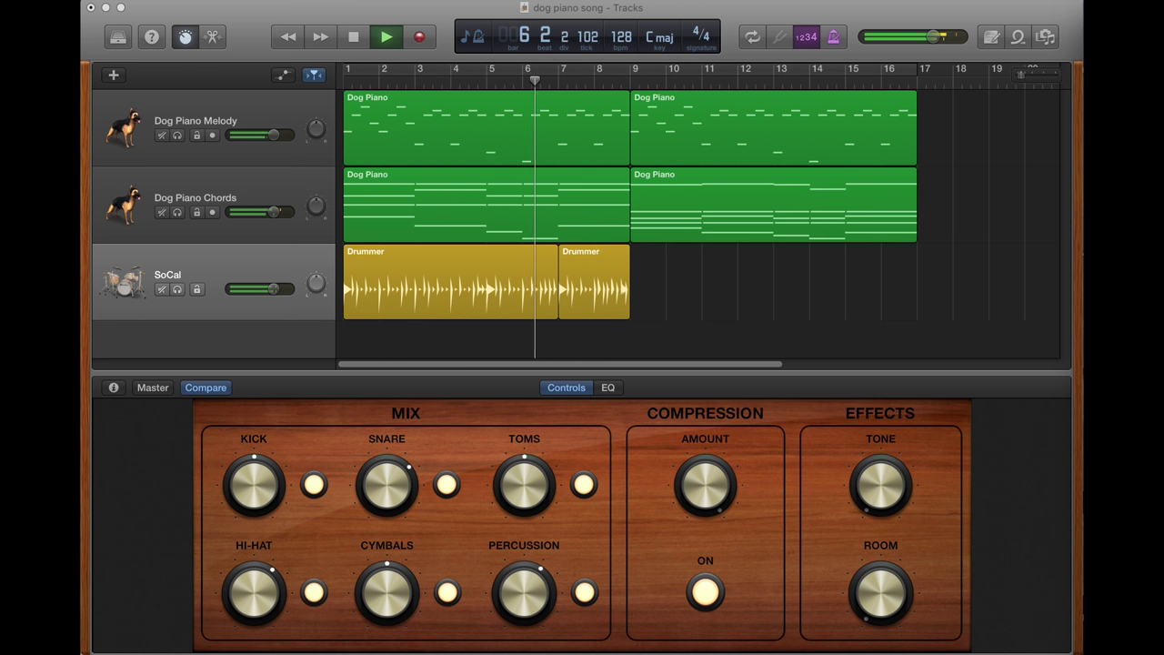
{"action": "left_click", "coordinate": [726, 331]}
{"action": "key", "text": "space"}
Step: Set the drum track's compression amount to the middle and play the song from the beginning to about bar 6
{"action": "left_click_drag", "start_coordinate": [708, 473], "coordinate": [686, 567]}
{"action": "left_click", "coordinate": [355, 36]}
{"action": "left_click", "coordinate": [385, 36]}
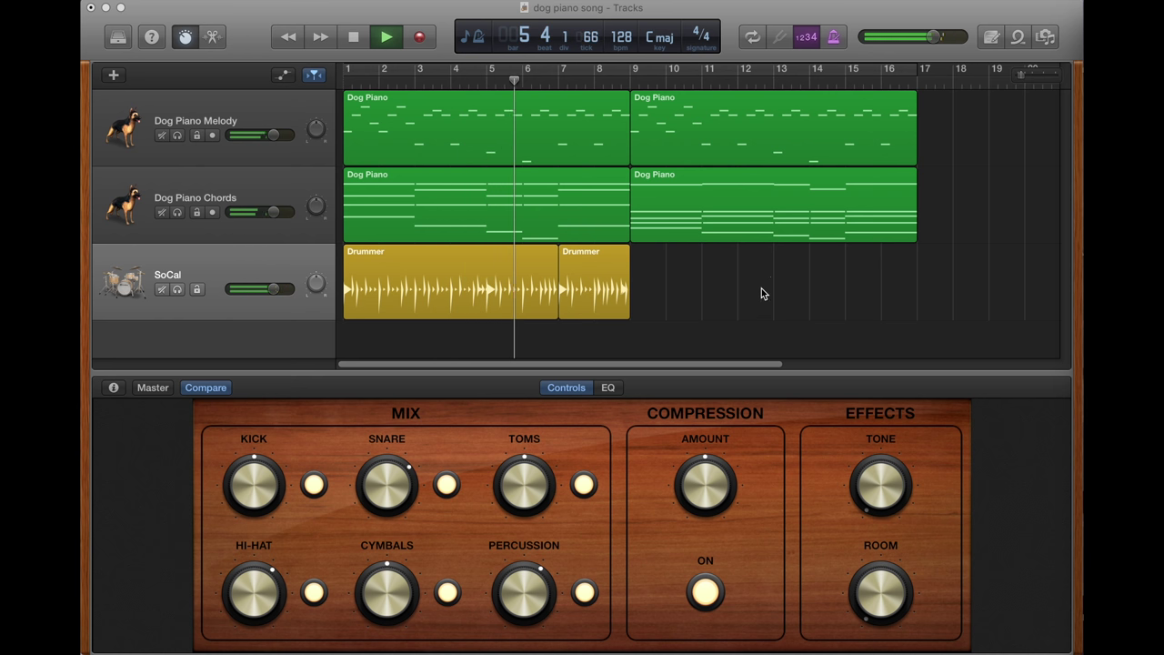
{"action": "key", "text": "space"}
{"action": "key", "text": "super+f"}
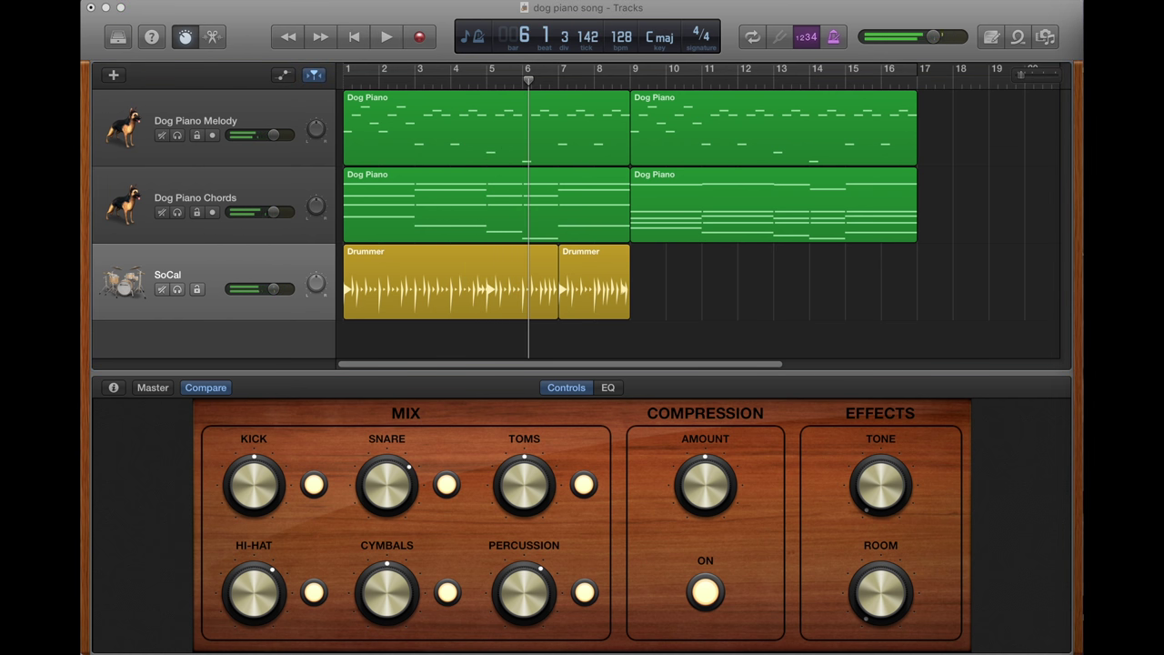
Step: Copy both Drummer regions, paste them at bar 9 to cover the second half of the song, and select the longer copy
{"action": "left_click", "coordinate": [814, 281]}
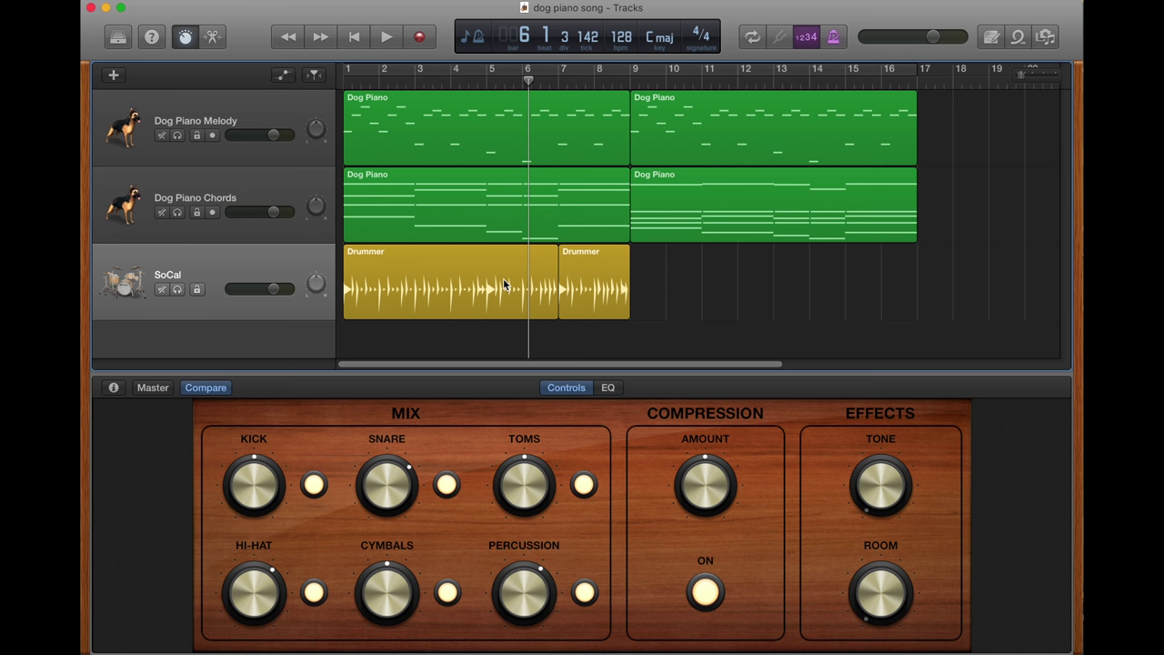
{"action": "left_click", "coordinate": [469, 264]}
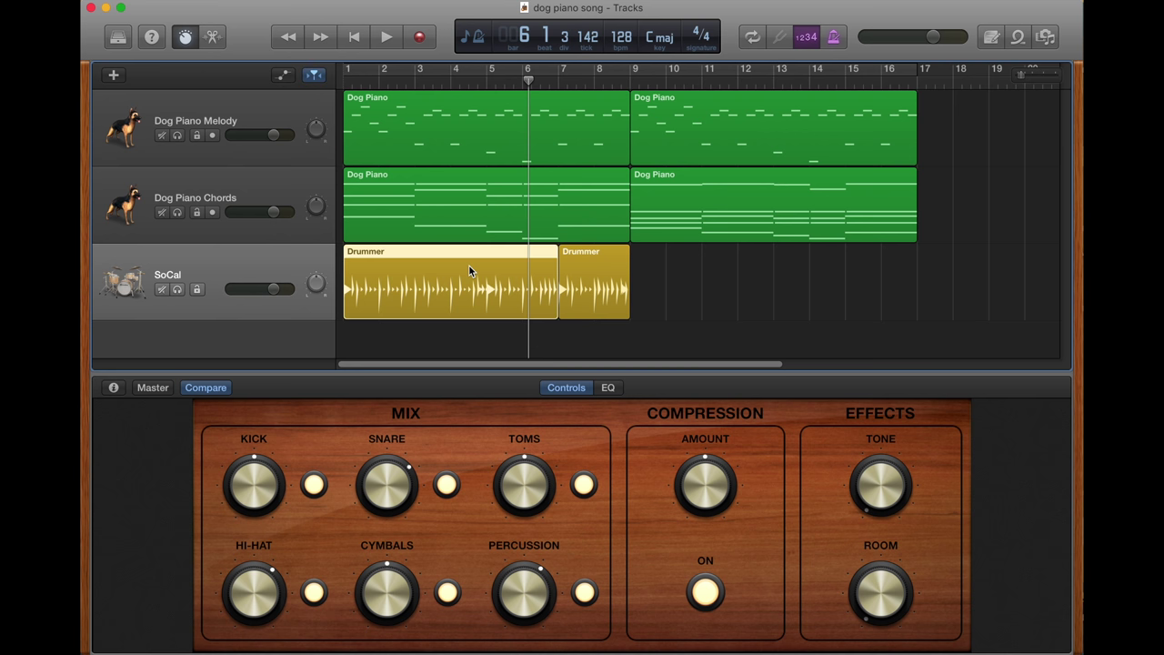
{"action": "left_click", "coordinate": [578, 267], "text": "shift"}
{"action": "left_click", "coordinate": [632, 80]}
{"action": "key", "text": "super+v"}
{"action": "left_click", "coordinate": [634, 76]}
{"action": "left_click", "coordinate": [793, 291]}
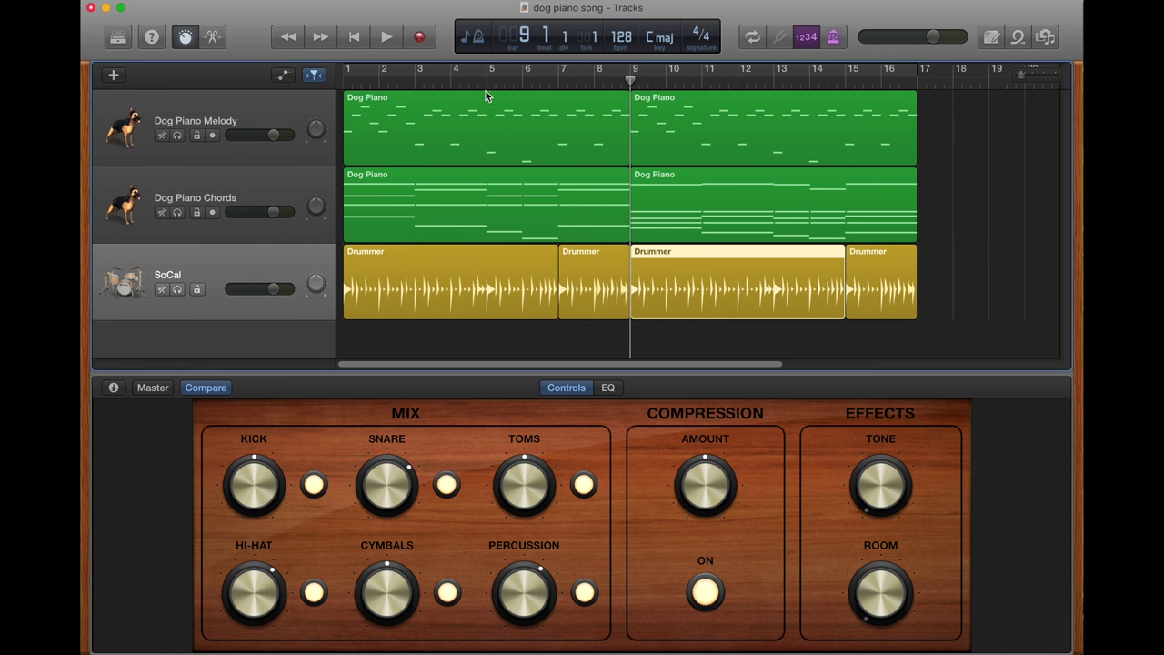
Step: Reopen the Drummer editor and make both copied regions louder, to about midway between Soft and Loud, keeping their complexity
{"action": "left_click", "coordinate": [211, 38]}
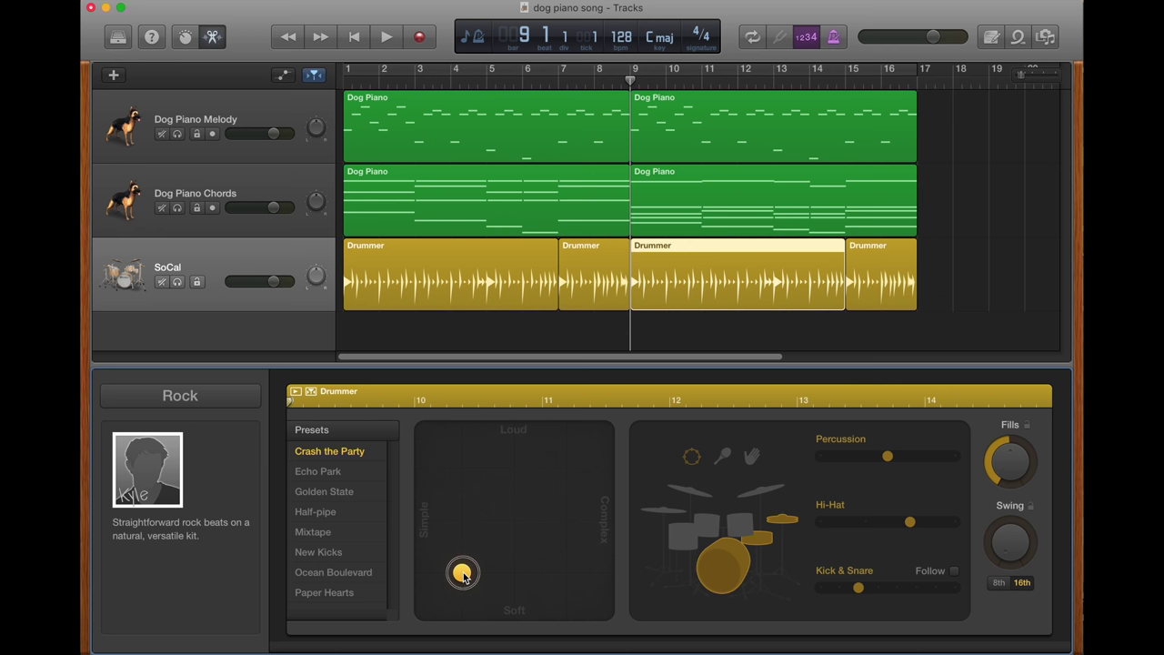
{"action": "left_click_drag", "start_coordinate": [463, 576], "coordinate": [463, 525]}
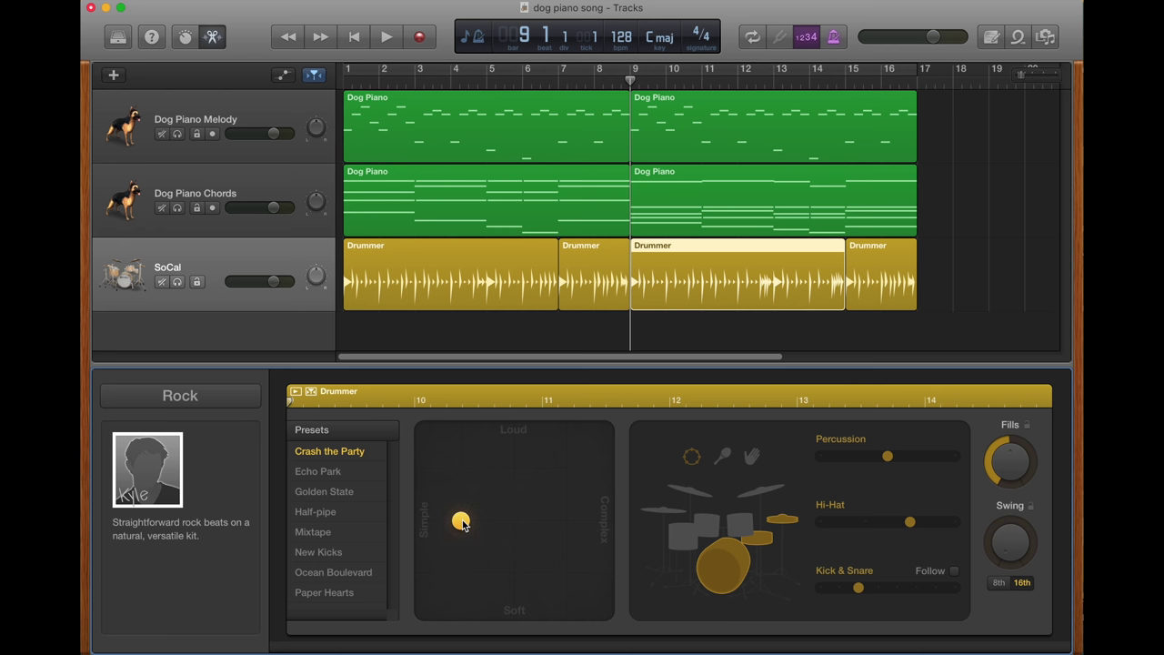
{"action": "left_click", "coordinate": [870, 284]}
{"action": "left_click_drag", "start_coordinate": [462, 567], "coordinate": [462, 515]}
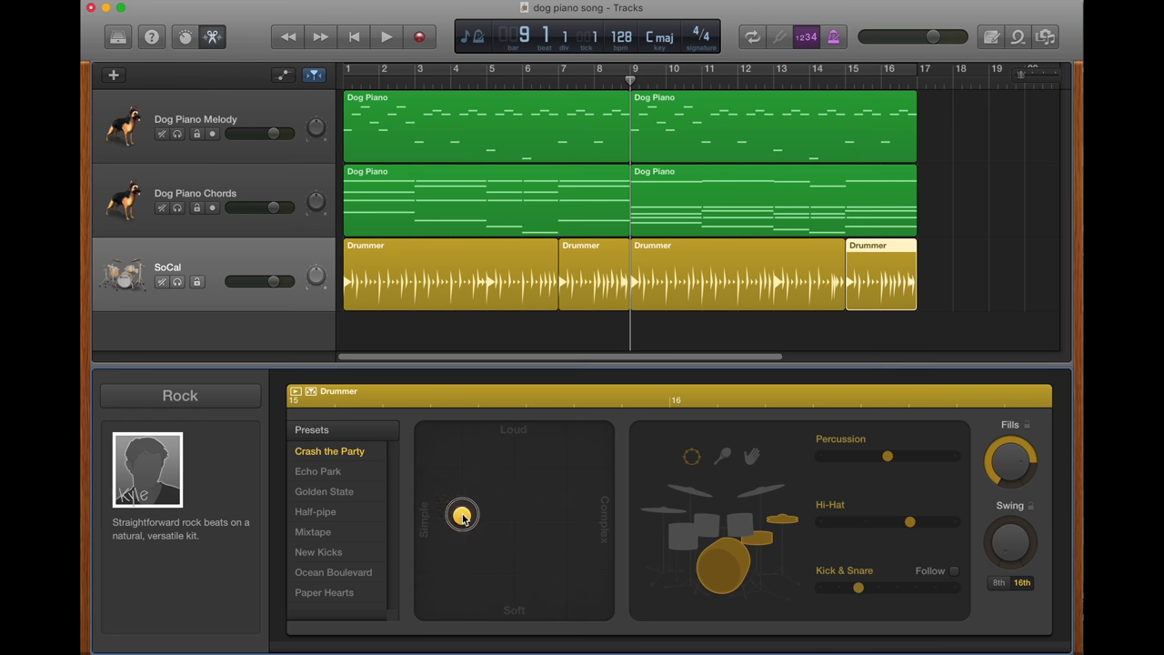
{"action": "left_click", "coordinate": [979, 254]}
Step: Play the song from bar 5 to hear the transition into the louder drum regions of the second half
{"action": "left_click", "coordinate": [488, 85]}
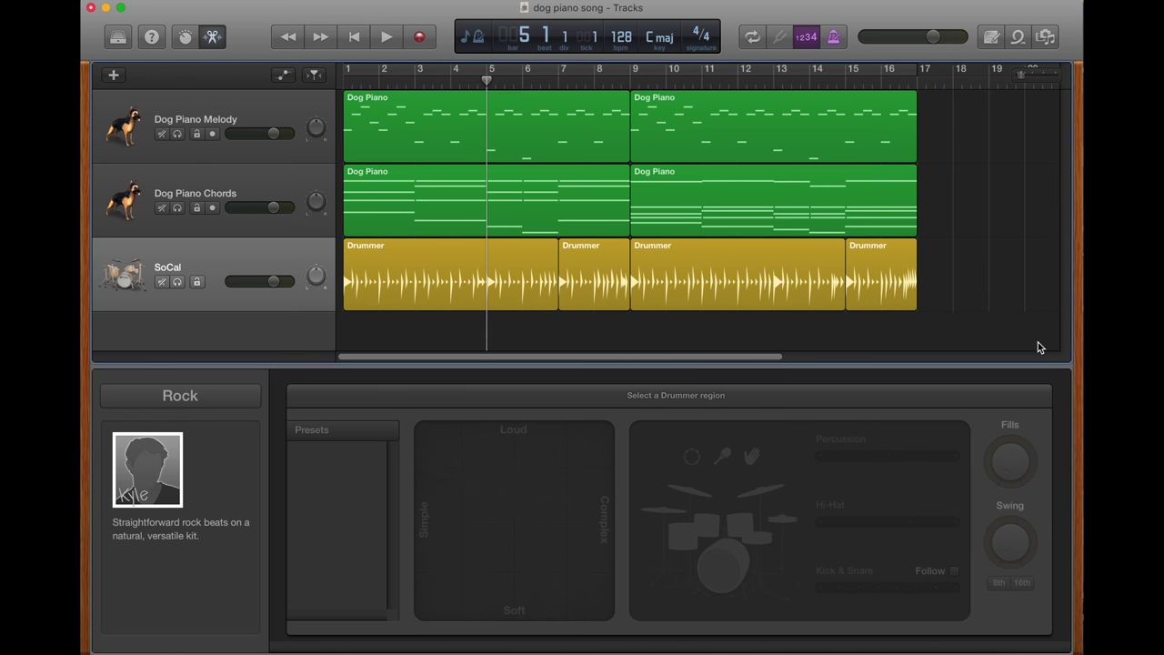
{"action": "key", "text": "space"}
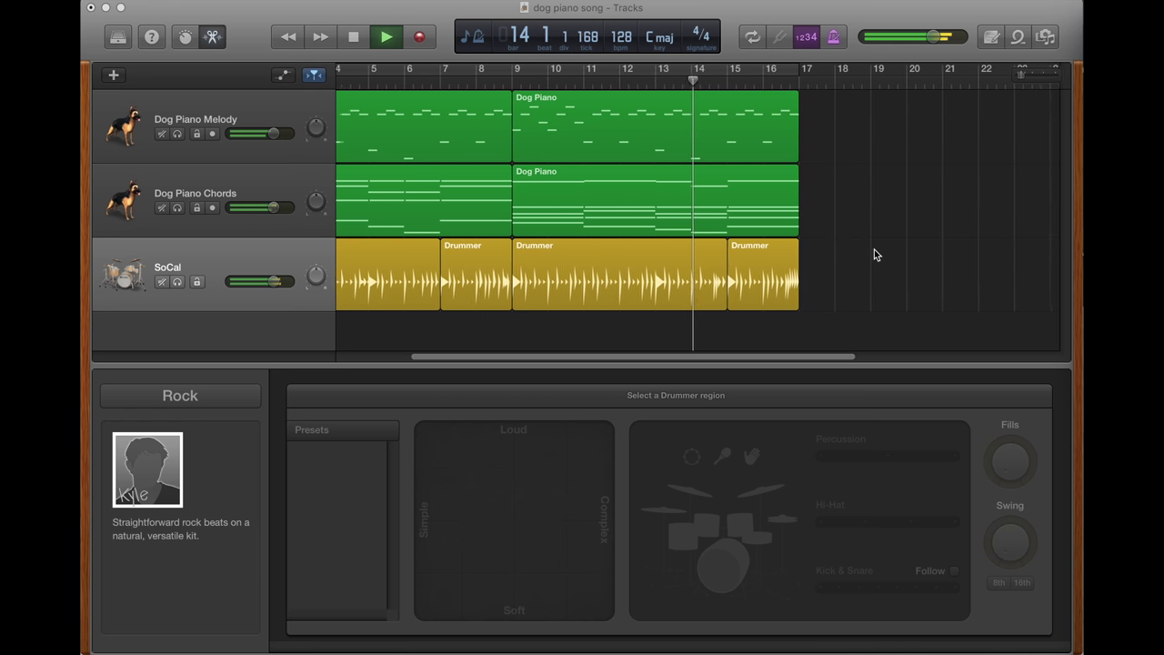
Step: Stop playback and make both Drummer regions from bar 9 more complex, about midway between Simple and Complex, keeping their loudness
{"action": "key", "text": "space"}
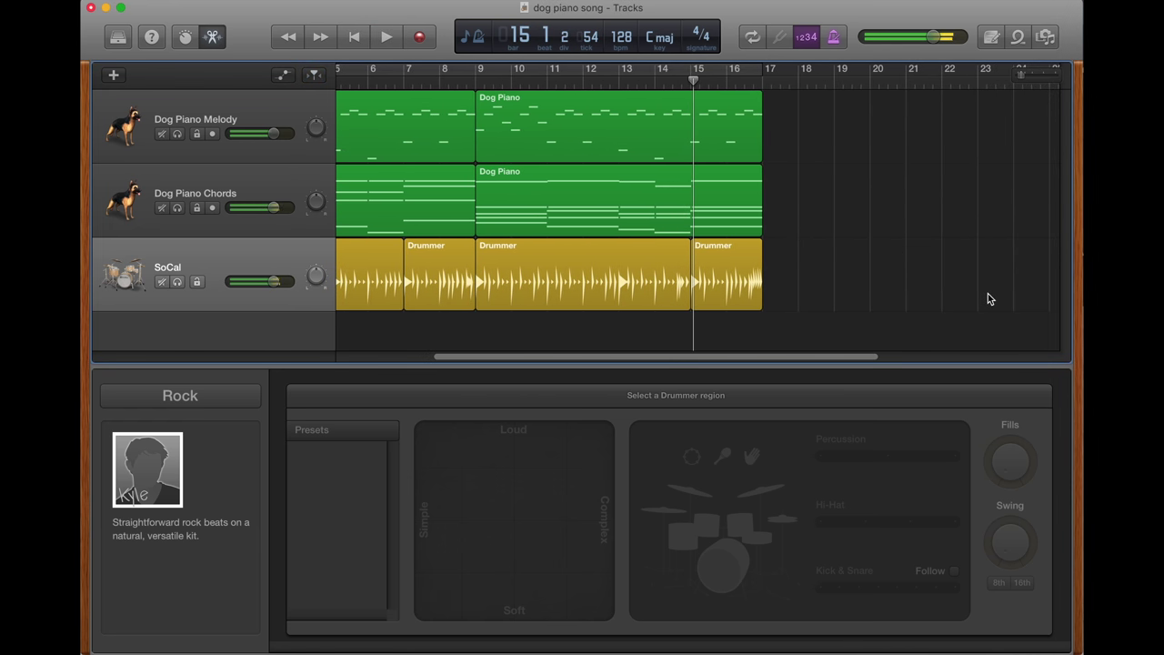
{"action": "left_click", "coordinate": [513, 273]}
{"action": "left_click", "coordinate": [738, 283], "text": "shift"}
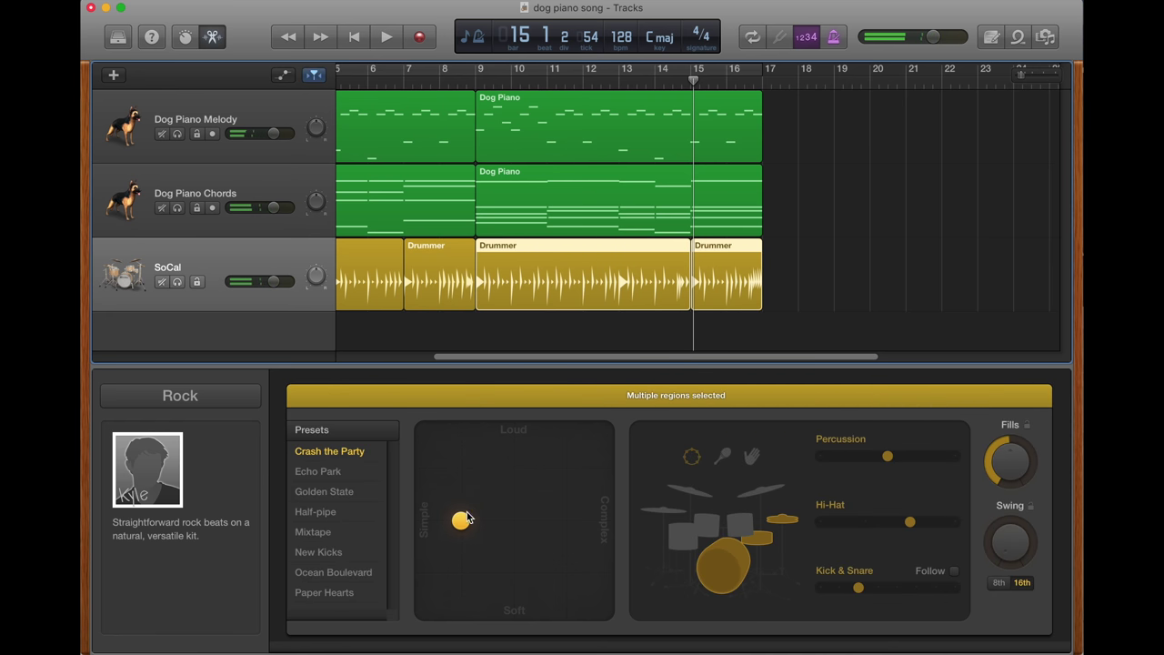
{"action": "left_click_drag", "start_coordinate": [466, 516], "coordinate": [515, 519]}
Step: Check each Drummer region of the second half and play the song from about bar 7 to hear the added complexity
{"action": "left_click", "coordinate": [414, 73]}
{"action": "left_click", "coordinate": [583, 268]}
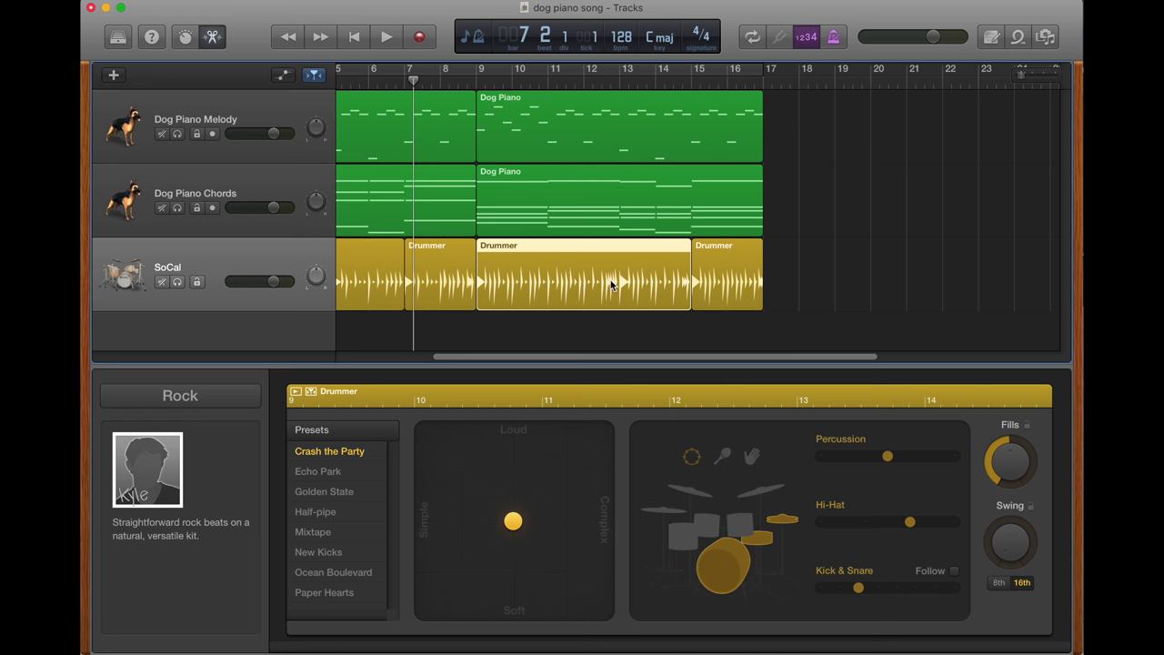
{"action": "left_click", "coordinate": [718, 292]}
{"action": "left_click", "coordinate": [819, 222]}
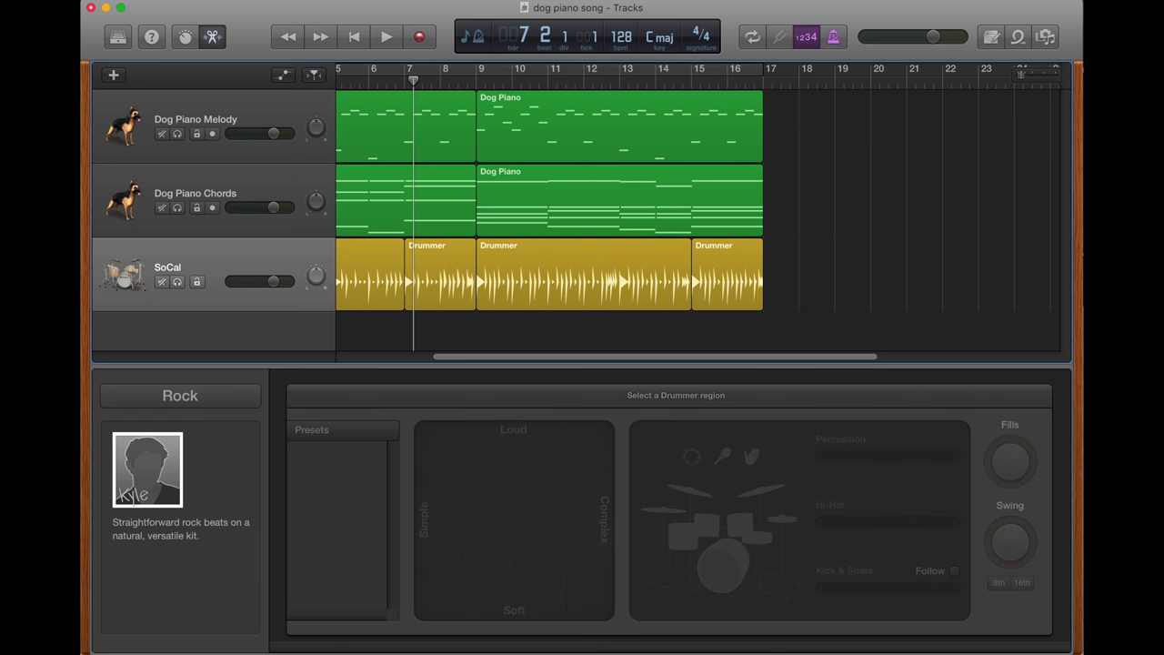
{"action": "key", "text": "space"}
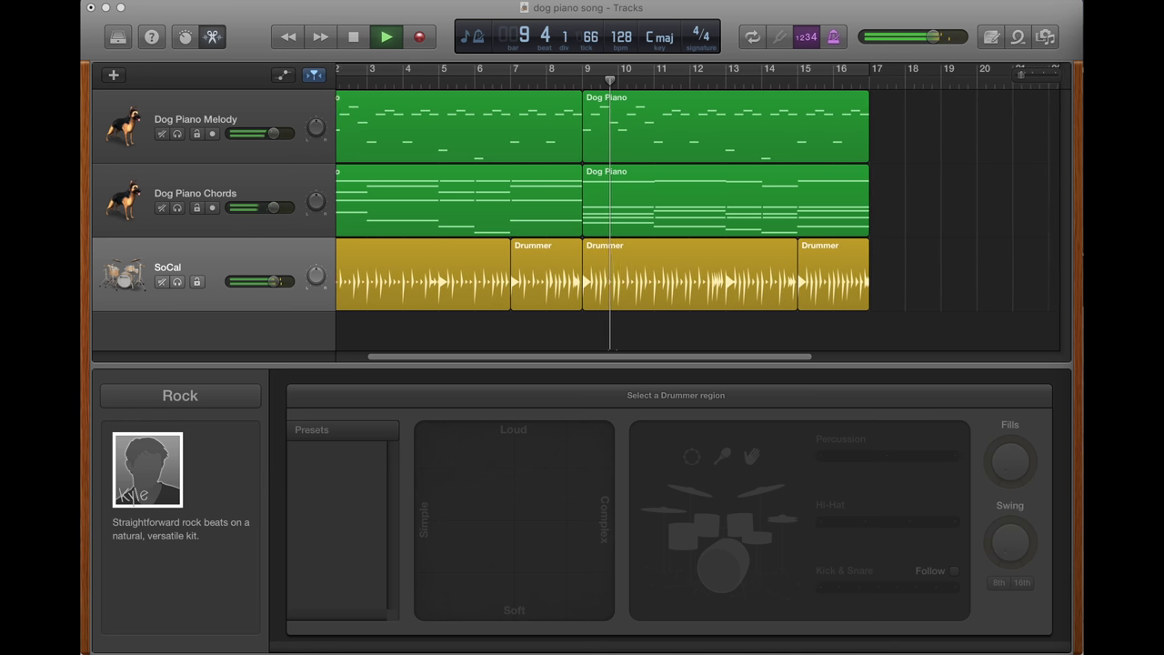
{"action": "scroll", "coordinate": [909, 260], "scroll_direction": "left", "scroll_amount": 5}
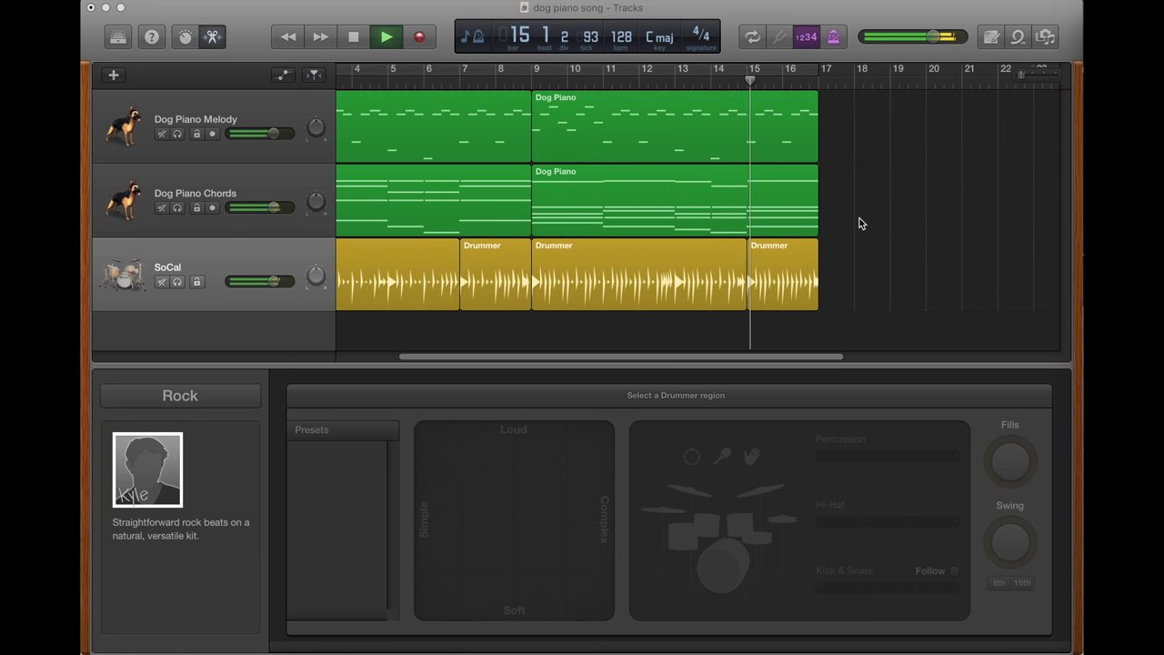
{"action": "scroll", "coordinate": [860, 218], "scroll_direction": "left", "scroll_amount": 2}
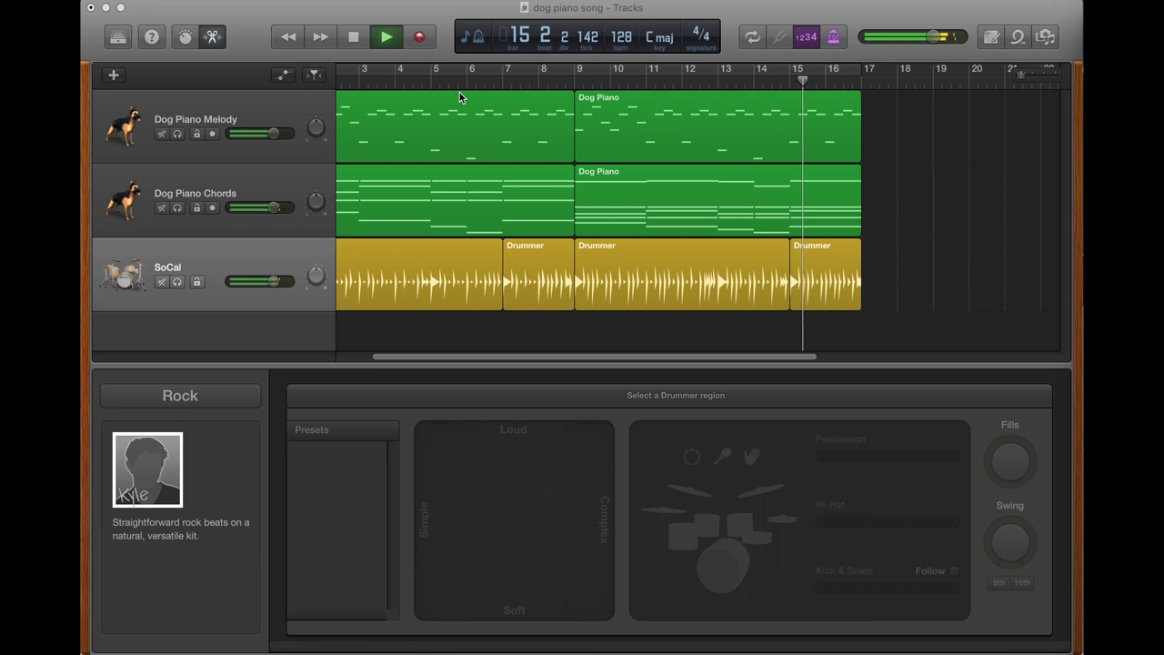
Step: Stop playback, select the Drummer region at bar 7, and hide and reopen its Drummer editor
{"action": "left_click", "coordinate": [343, 85]}
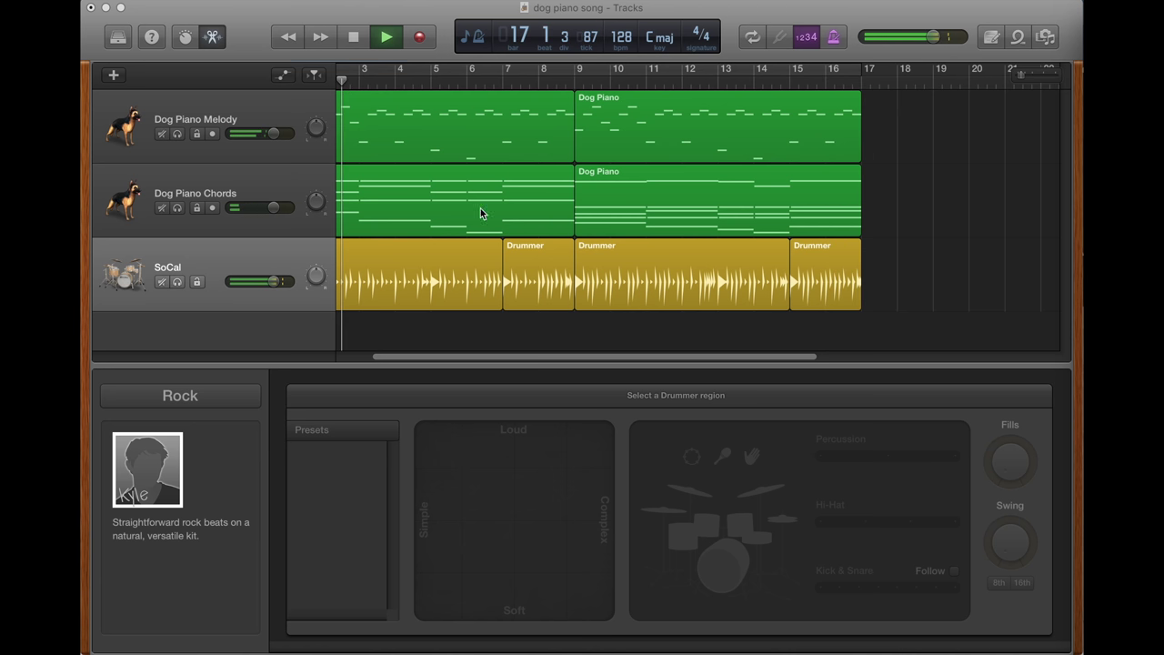
{"action": "left_click", "coordinate": [544, 278]}
{"action": "key", "text": "space"}
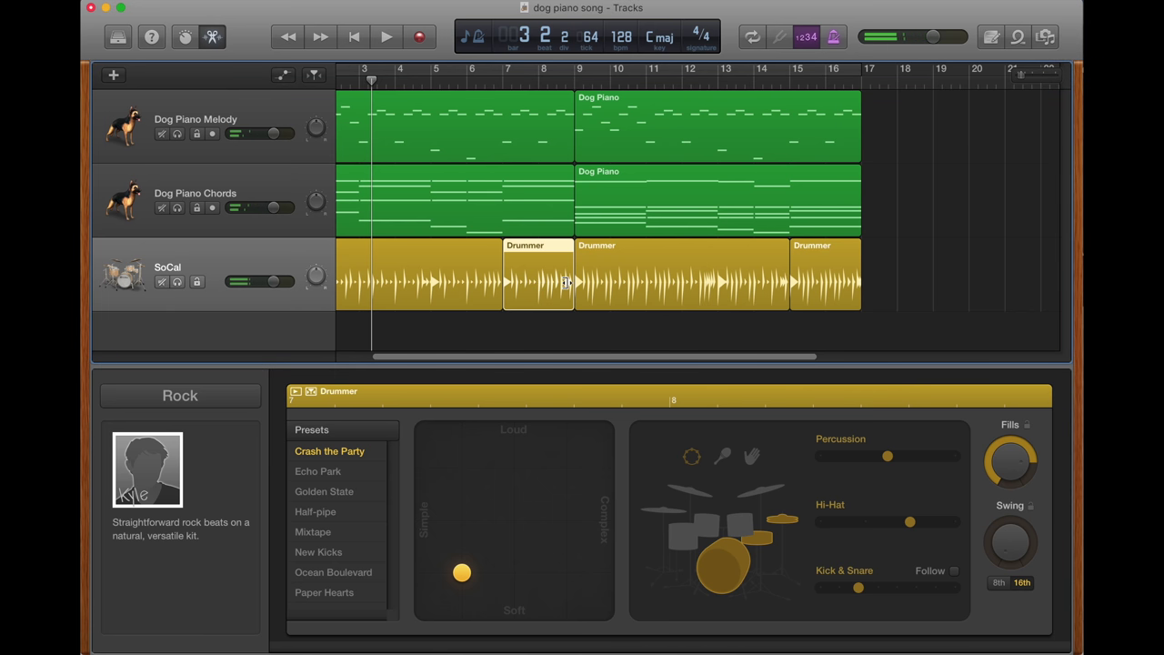
{"action": "key", "text": "e"}
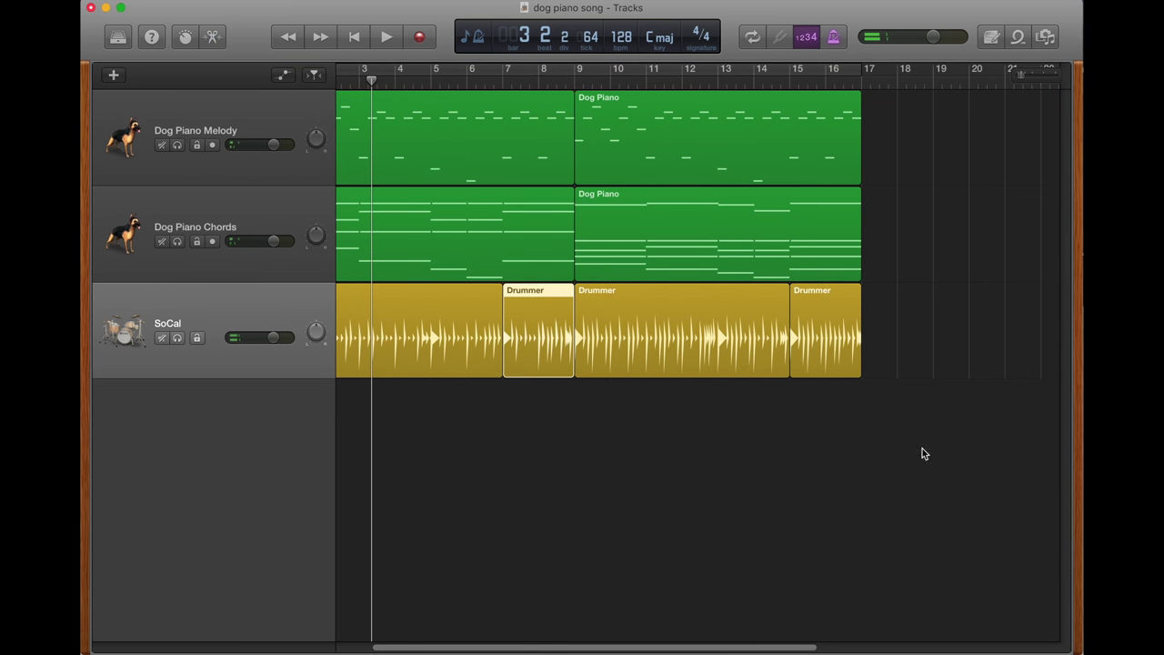
{"action": "double_click", "coordinate": [526, 318]}
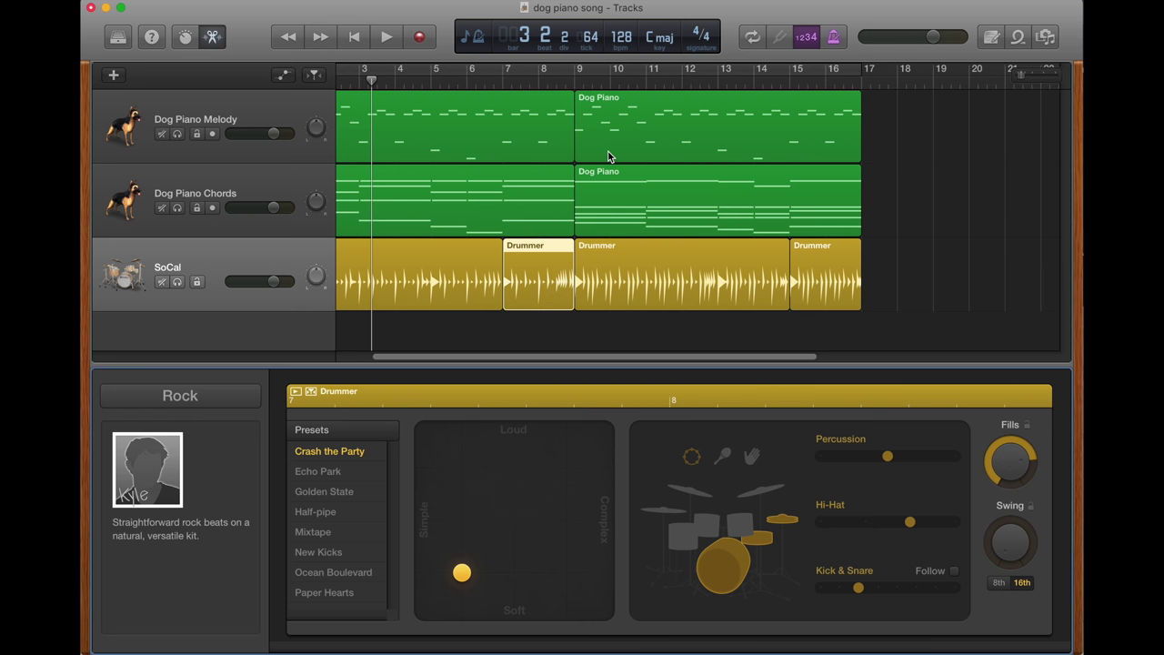
Step: Play the song from bar 7 into the second half, and replay it from about bar 4
{"action": "left_click", "coordinate": [536, 85]}
{"action": "key", "text": "space"}
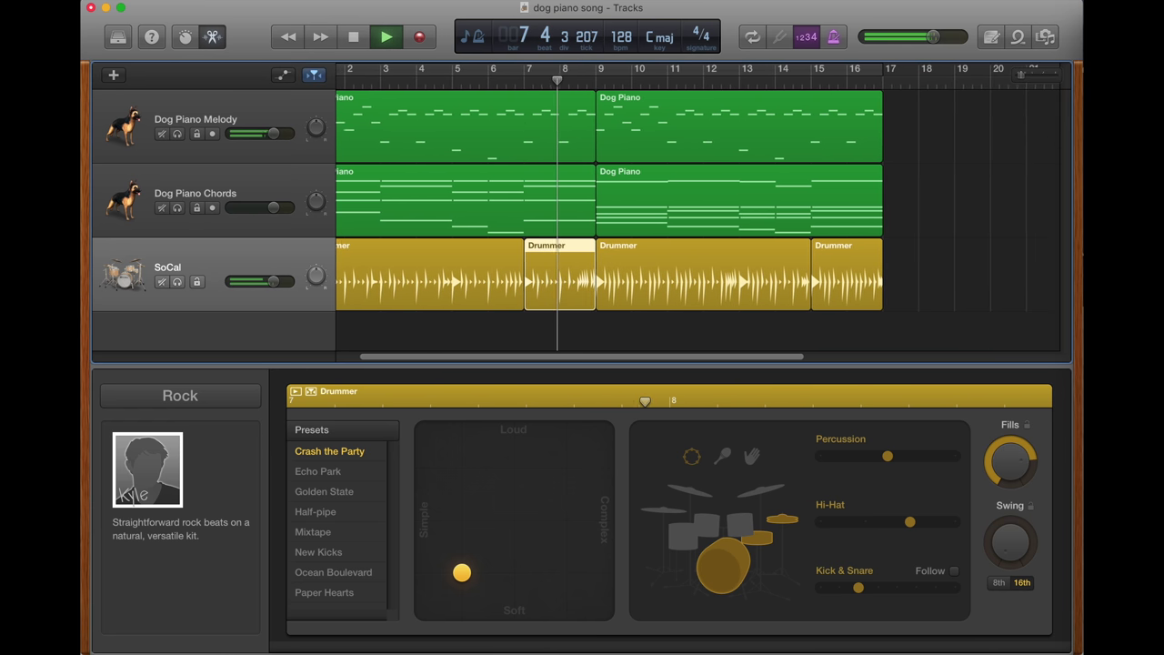
{"action": "scroll", "coordinate": [780, 252], "scroll_direction": "left", "scroll_amount": 2}
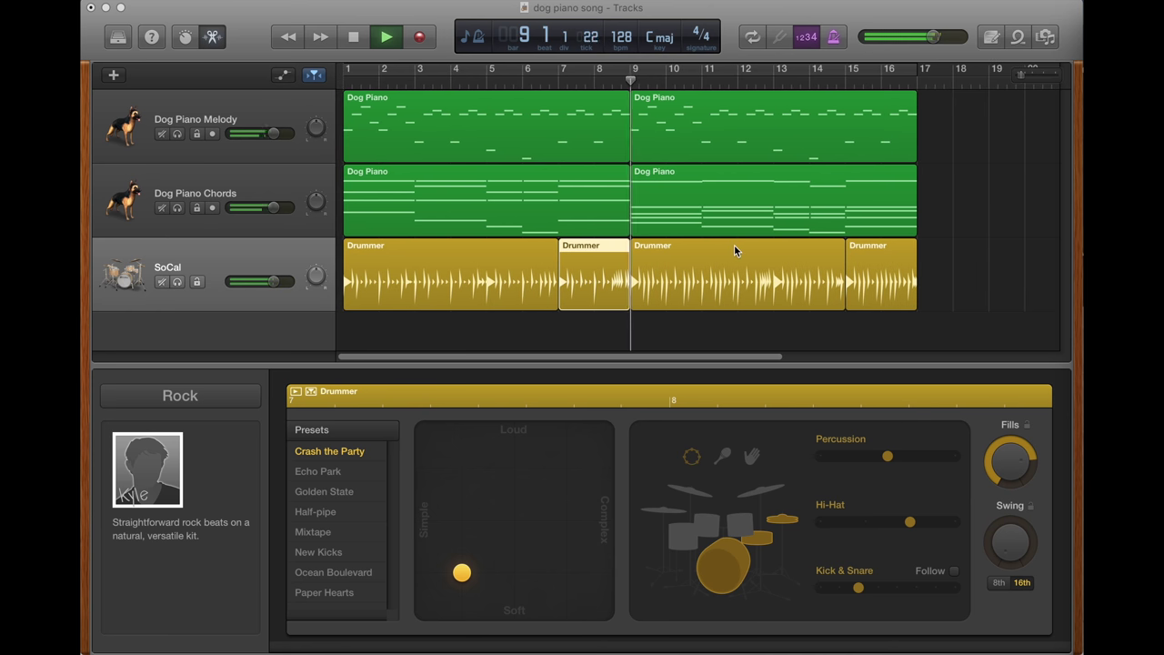
{"action": "left_click", "coordinate": [450, 82]}
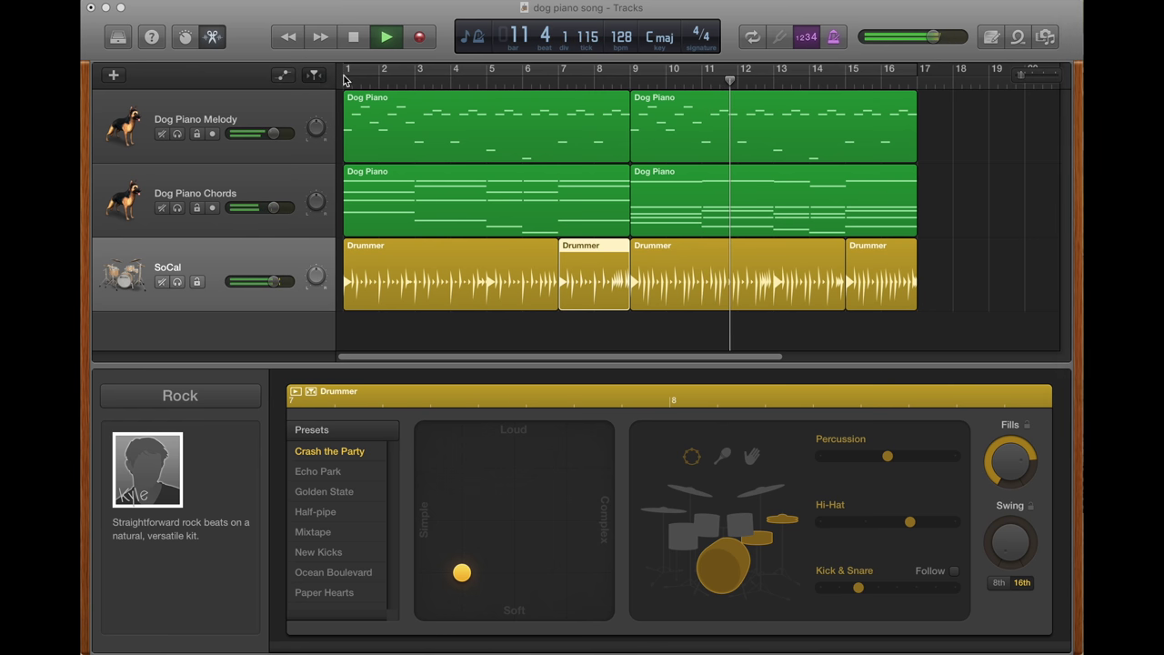
{"action": "key", "text": "ctrl+period"}
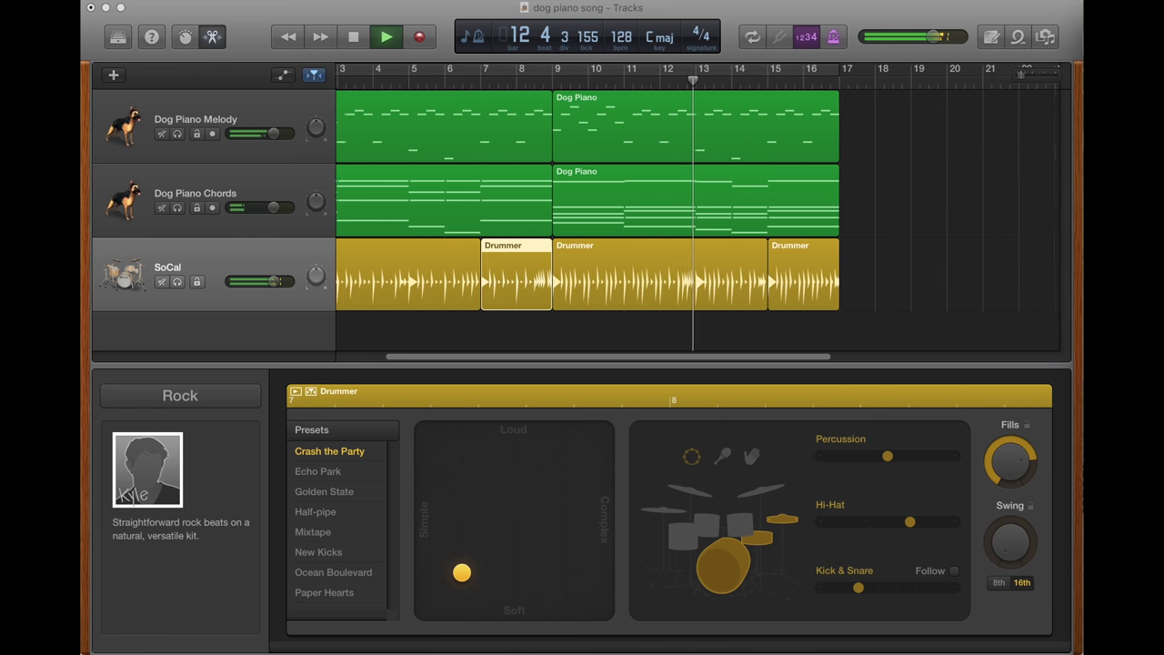